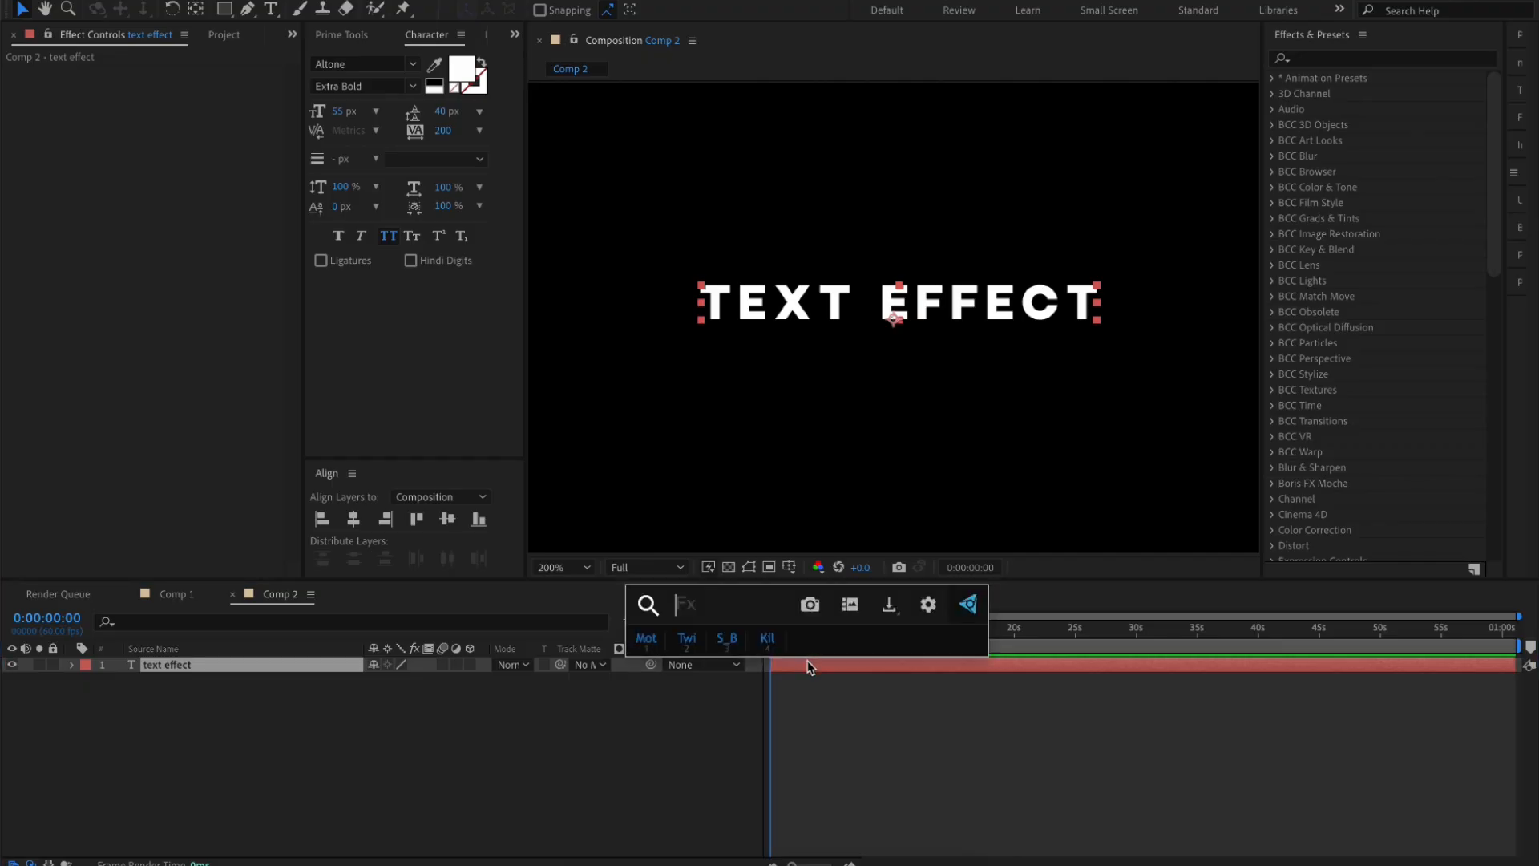
Apply the Fractal Noise and Tritone effects to the text effect layer
type("fract")
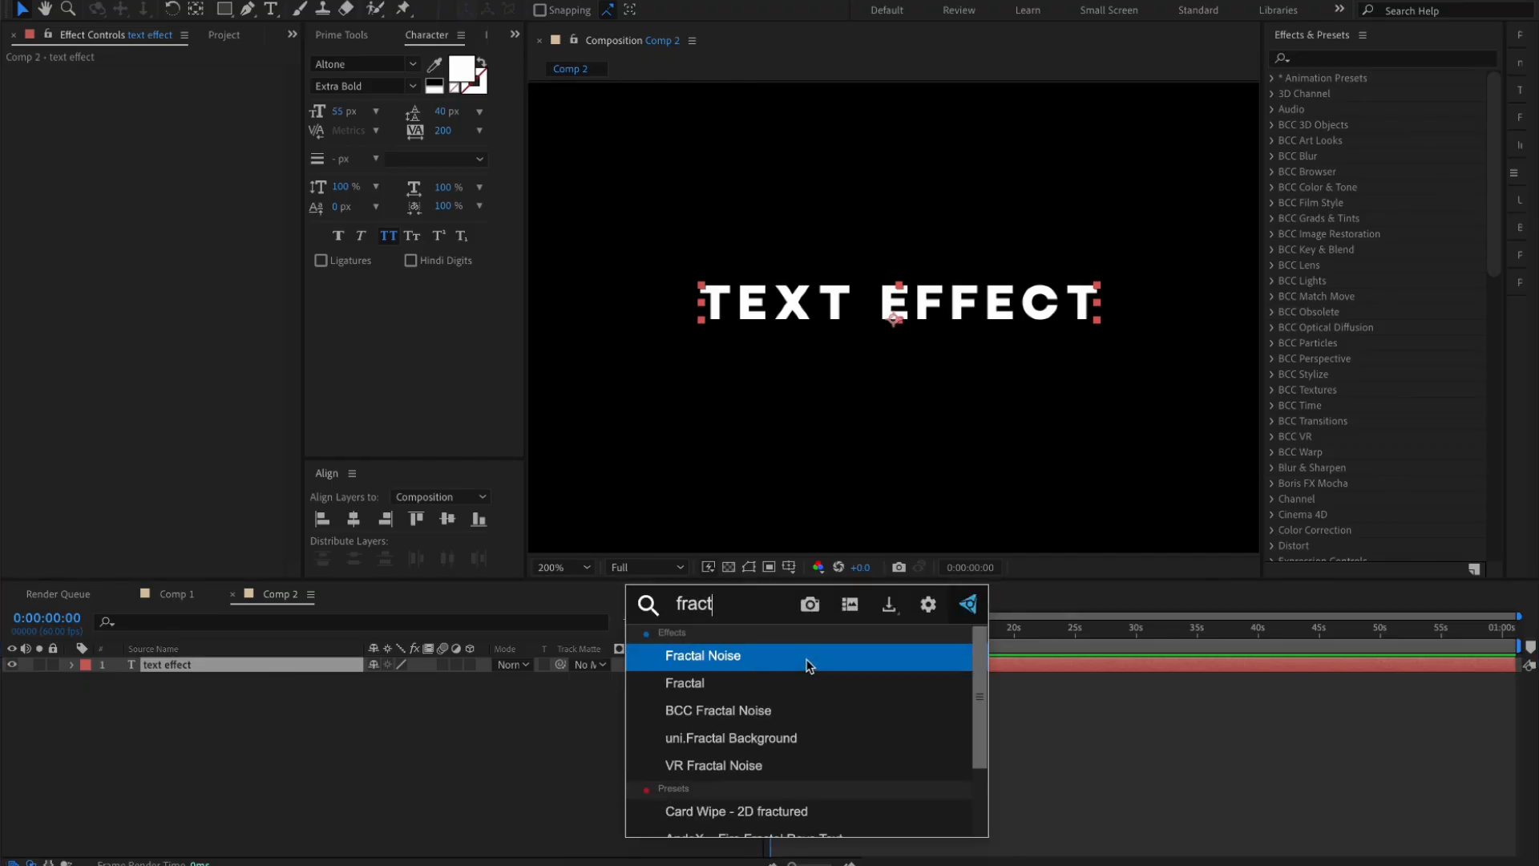
left_click(808, 666)
key("ctrl+space")
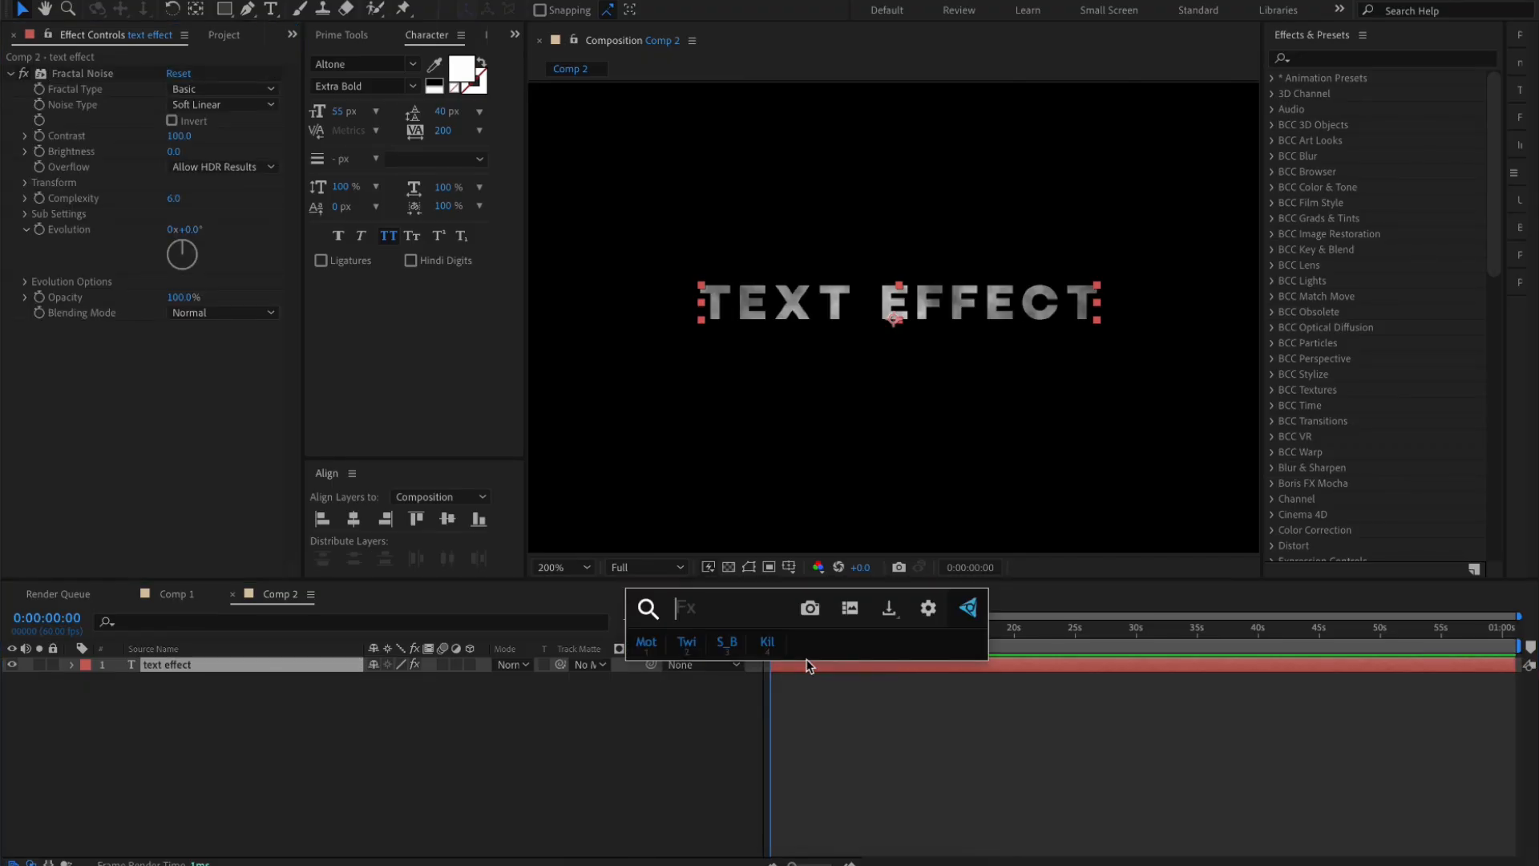
type("tri")
left_click(808, 665)
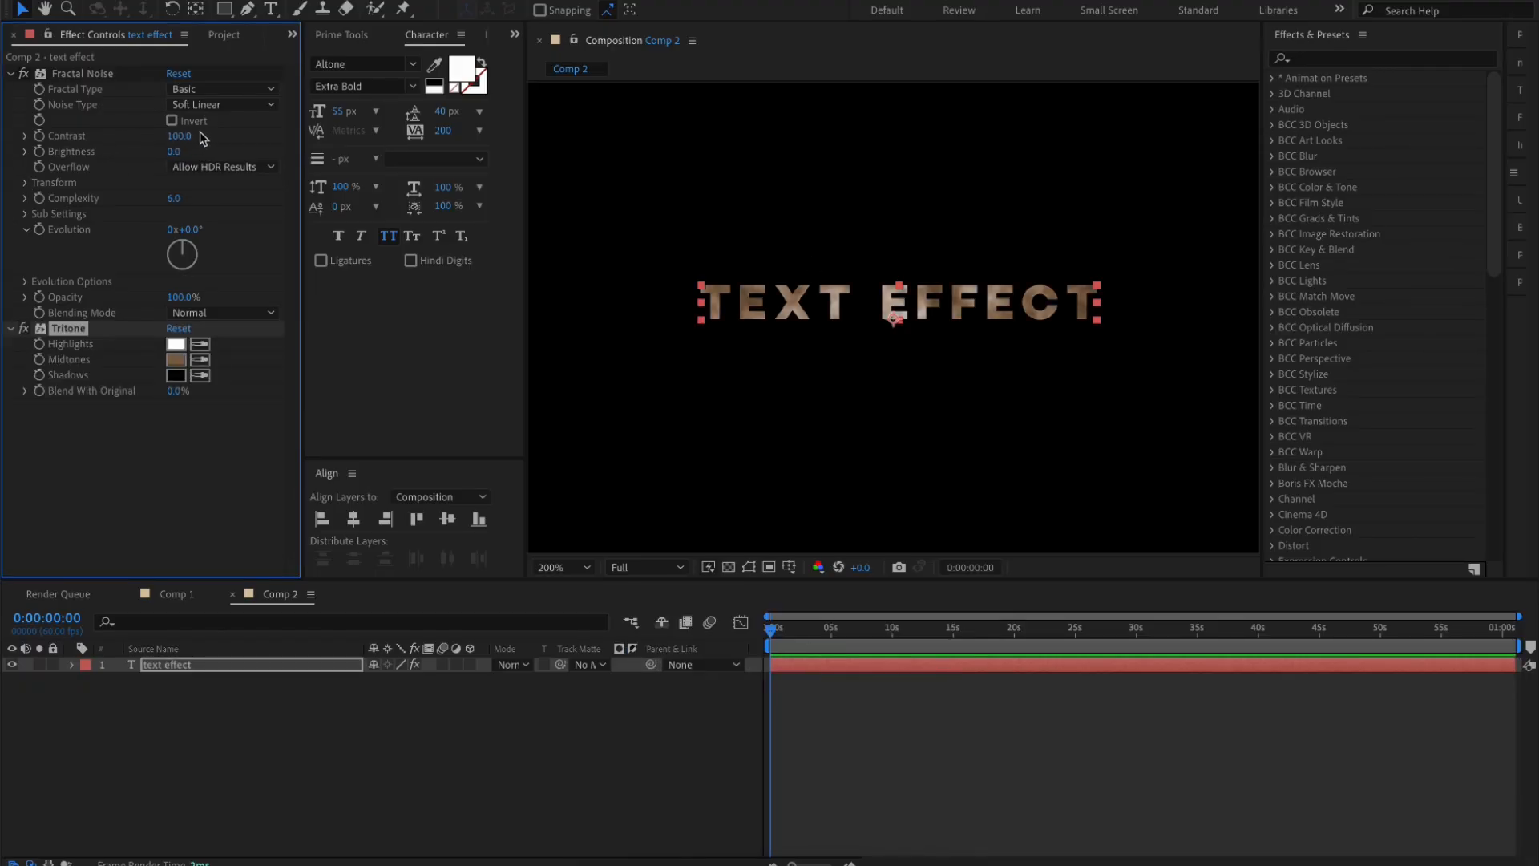
Set the Fractal Noise contrast to 200 and its brightness to -18
left_click(185, 135)
key("Return")
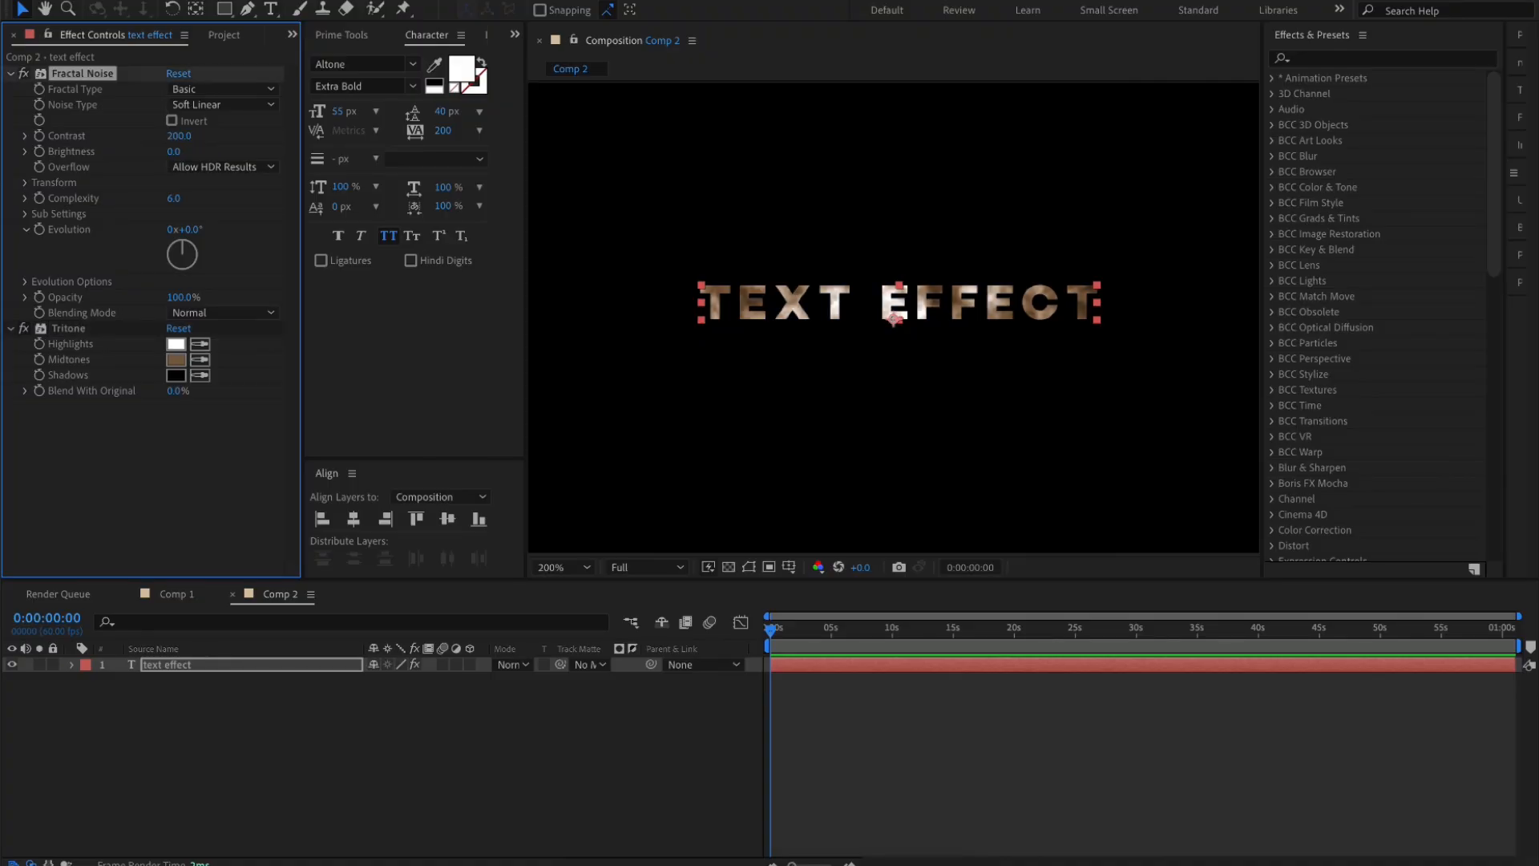
left_click(179, 152)
key("Return")
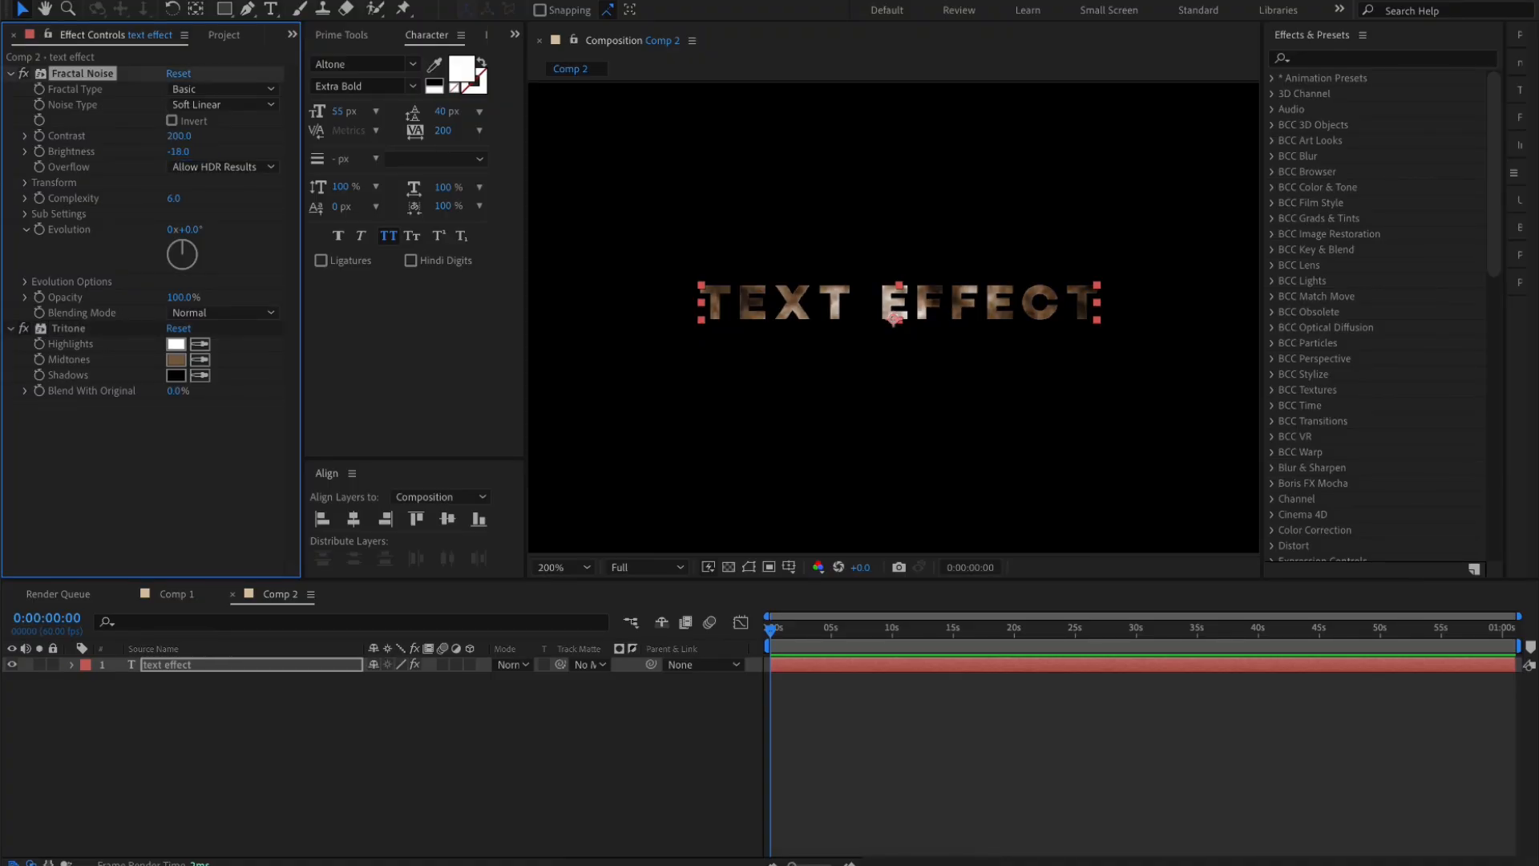
Change the Tritone midtones color to a bright orange-red
left_click(176, 359)
left_click(590, 344)
left_click(105, 447)
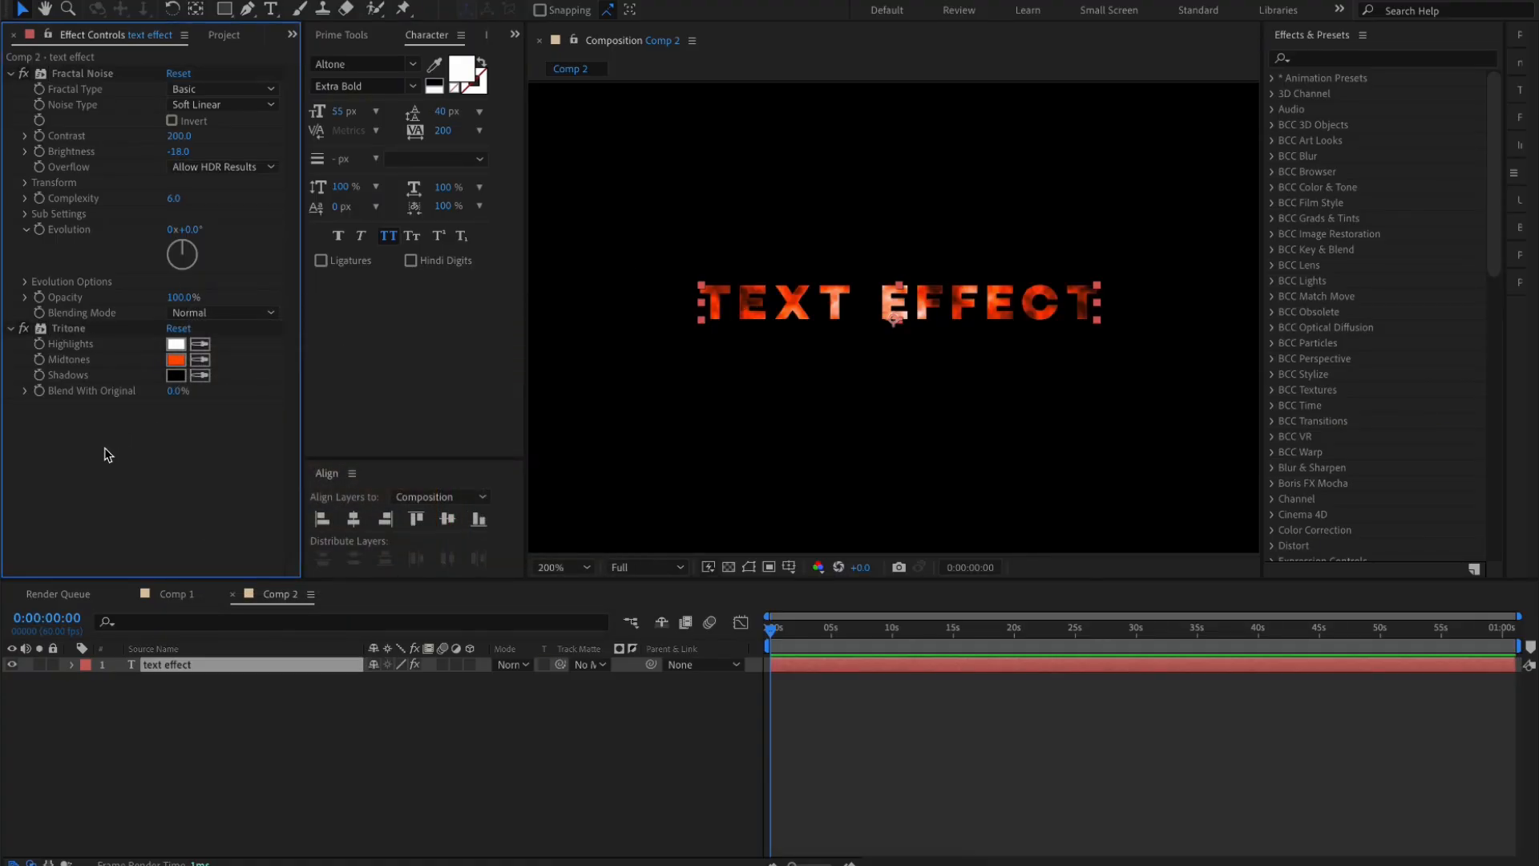
Pre-compose the text effect layer together with its Fractal Noise and Tritone effects
left_click(242, 671)
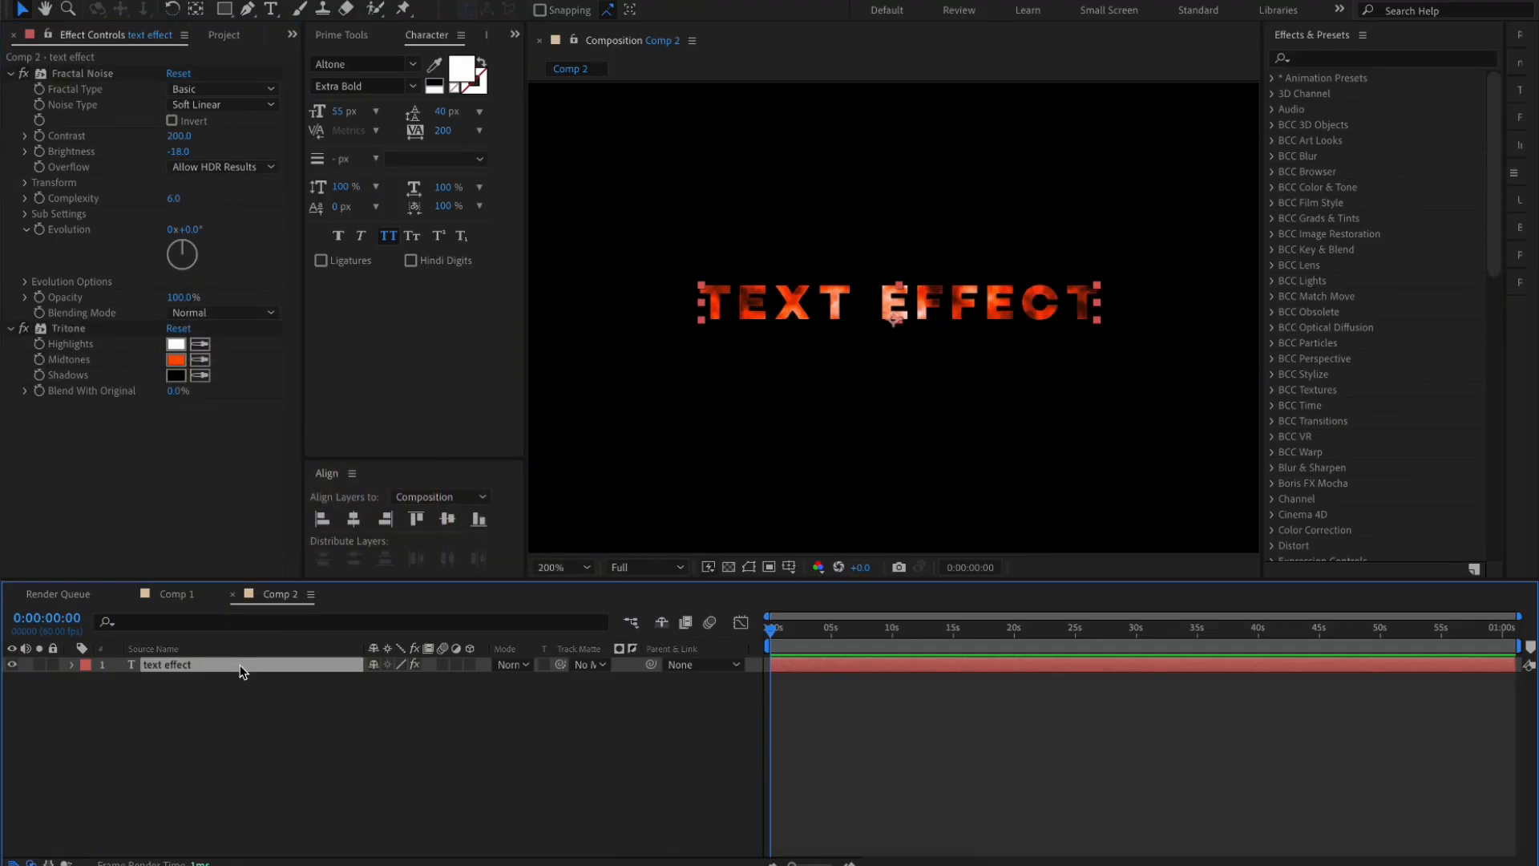
key("ctrl+shift+c")
left_click(907, 550)
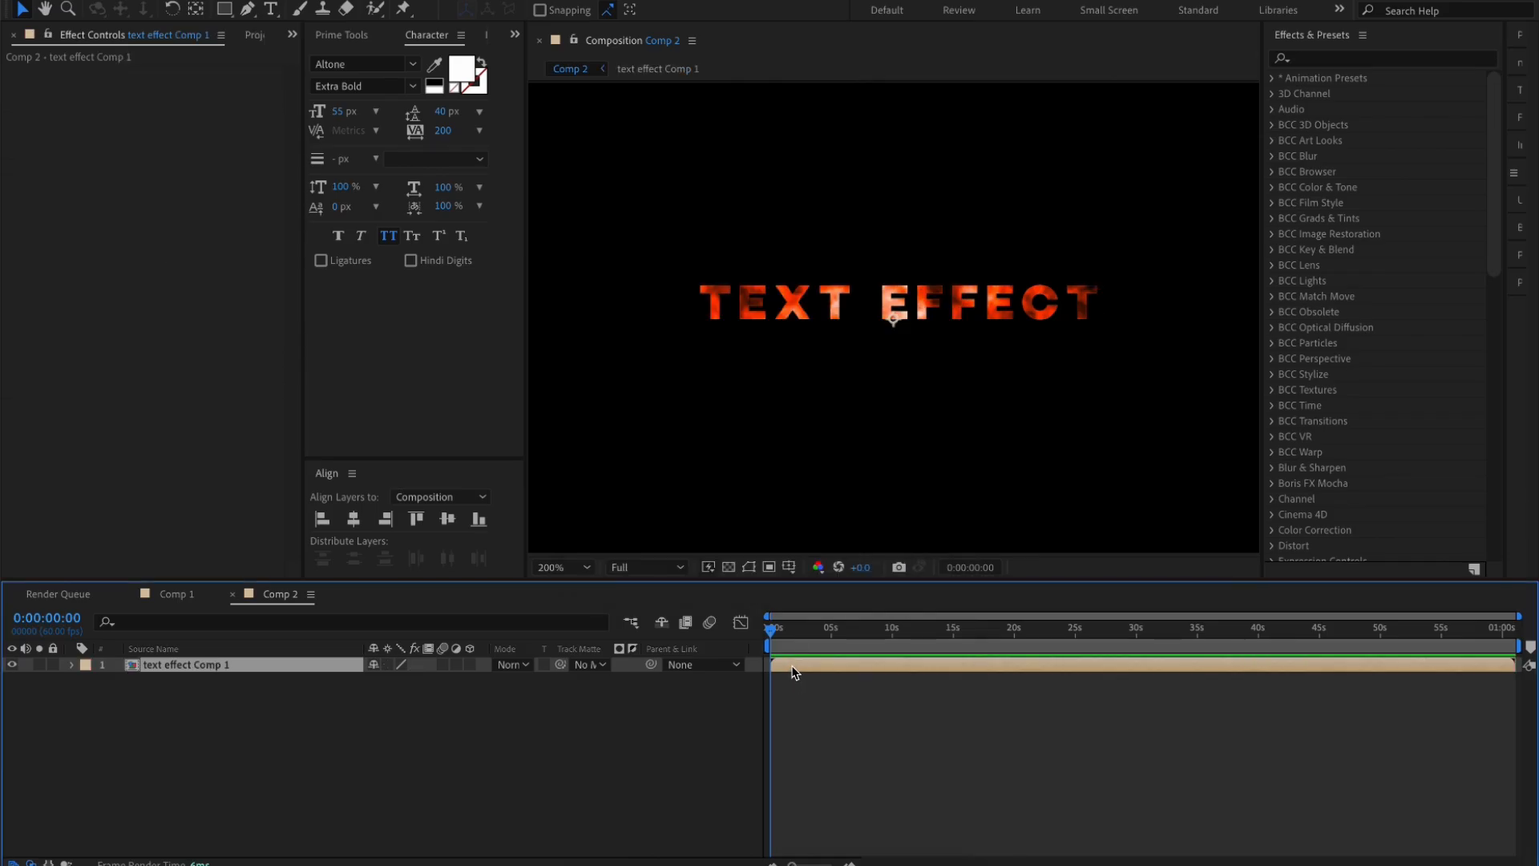
Apply the Essential Text Glow 3 preset to the pre-composed text layer
key("ctrl+space")
type("essent")
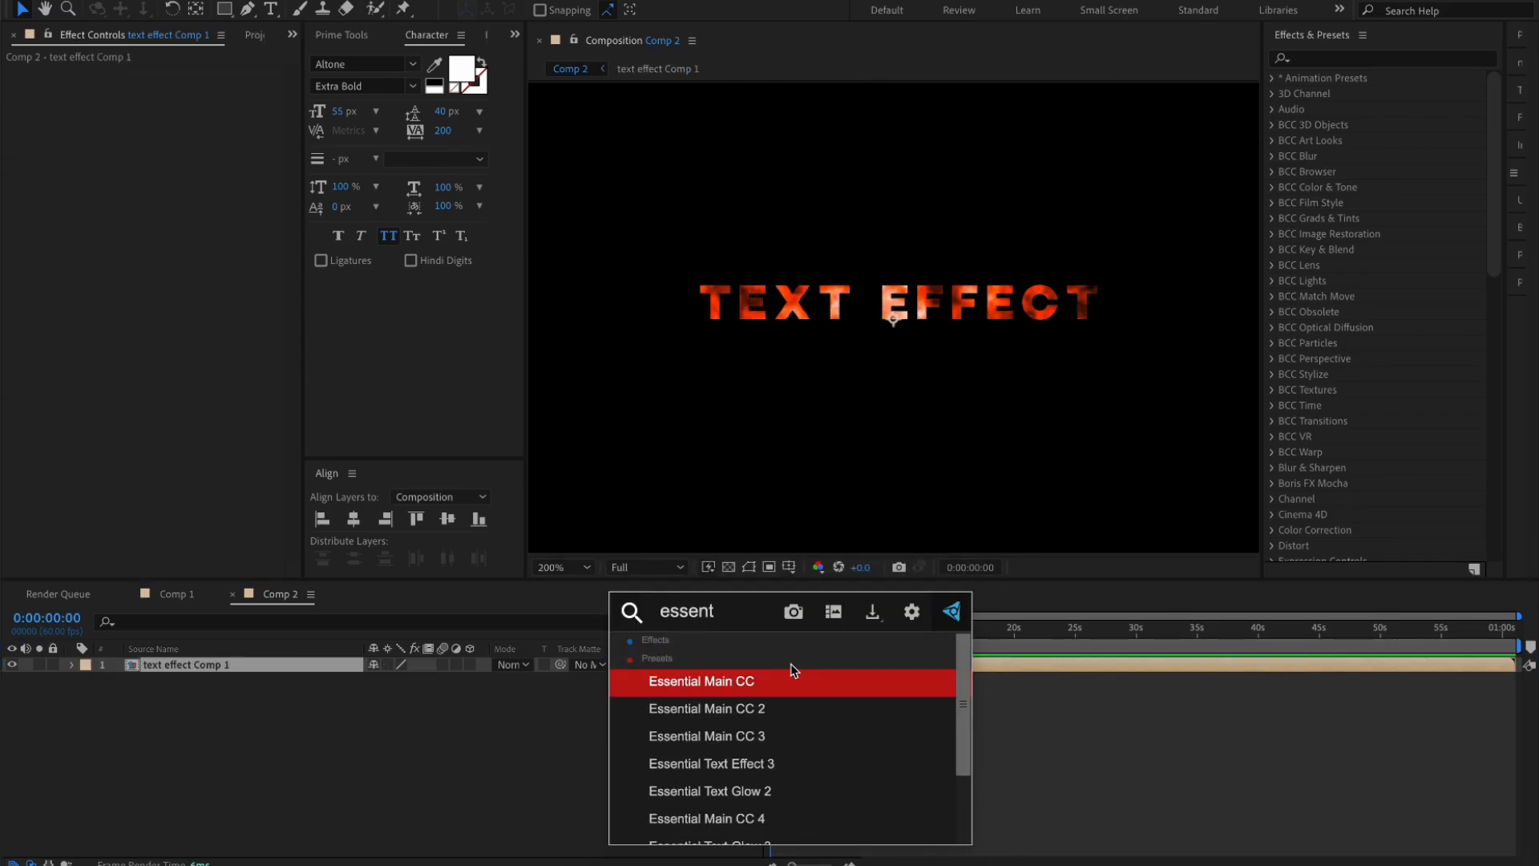
scroll(790, 689, "down", 2)
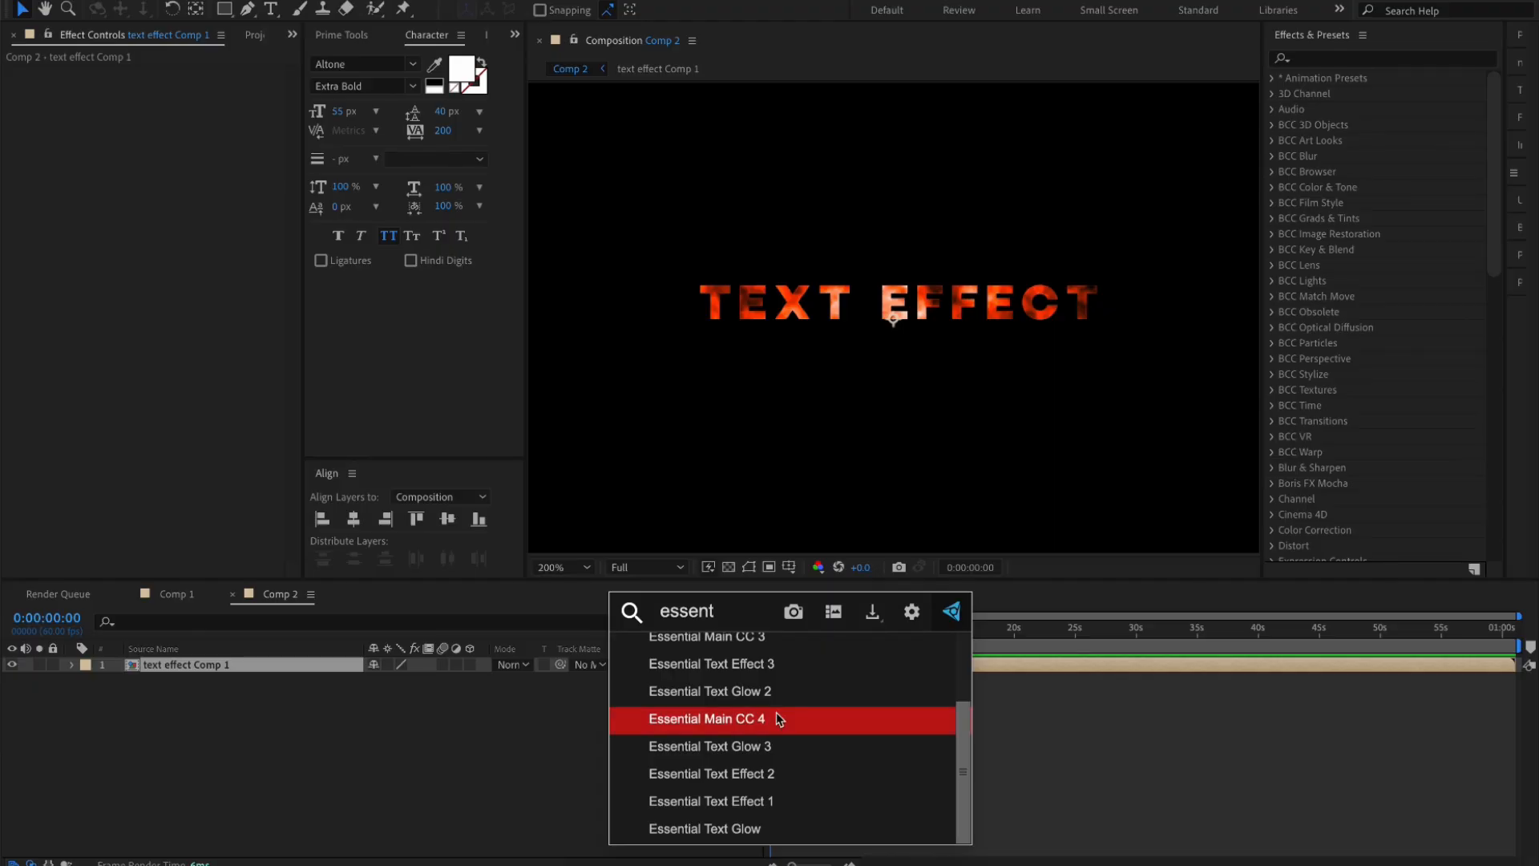
left_click(816, 741)
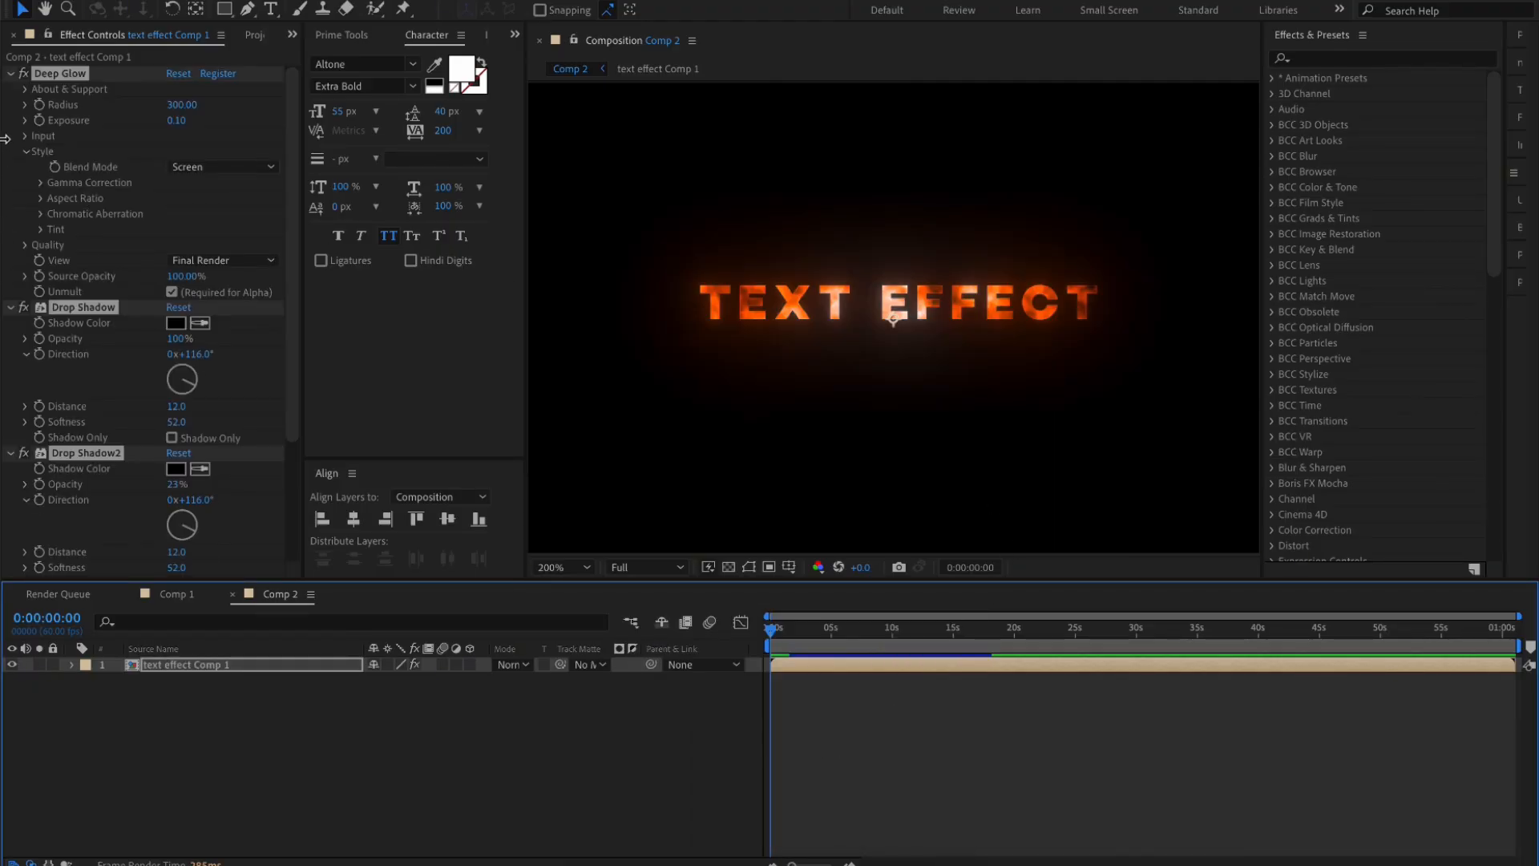
Enable the red tint in the Deep Glow effect, using Soft Light mode and a 50% mix
left_click(41, 229)
left_click(184, 292)
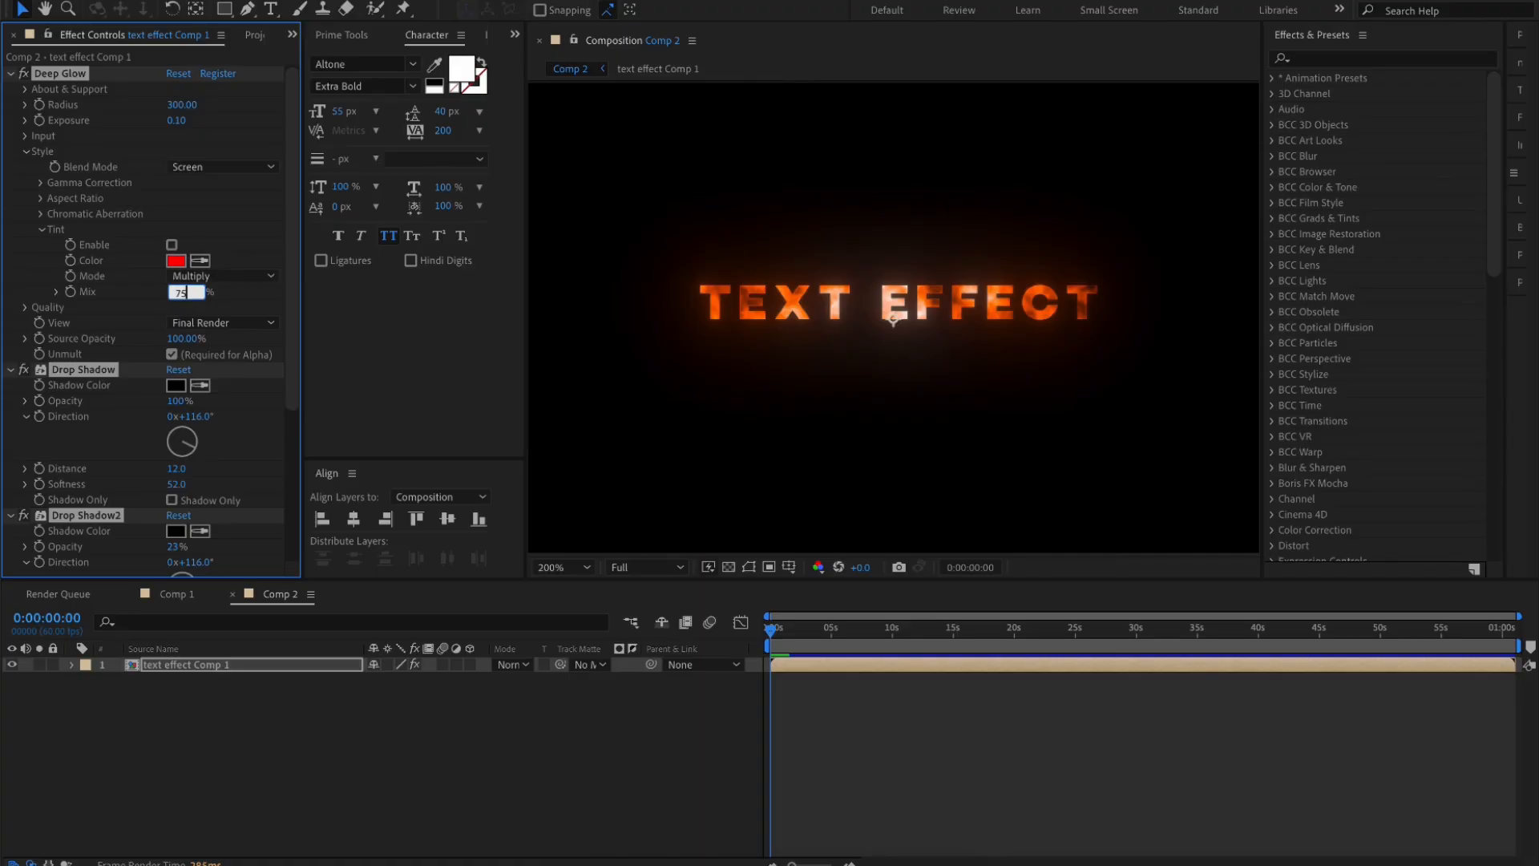
type("75")
key("Return")
left_click(195, 278)
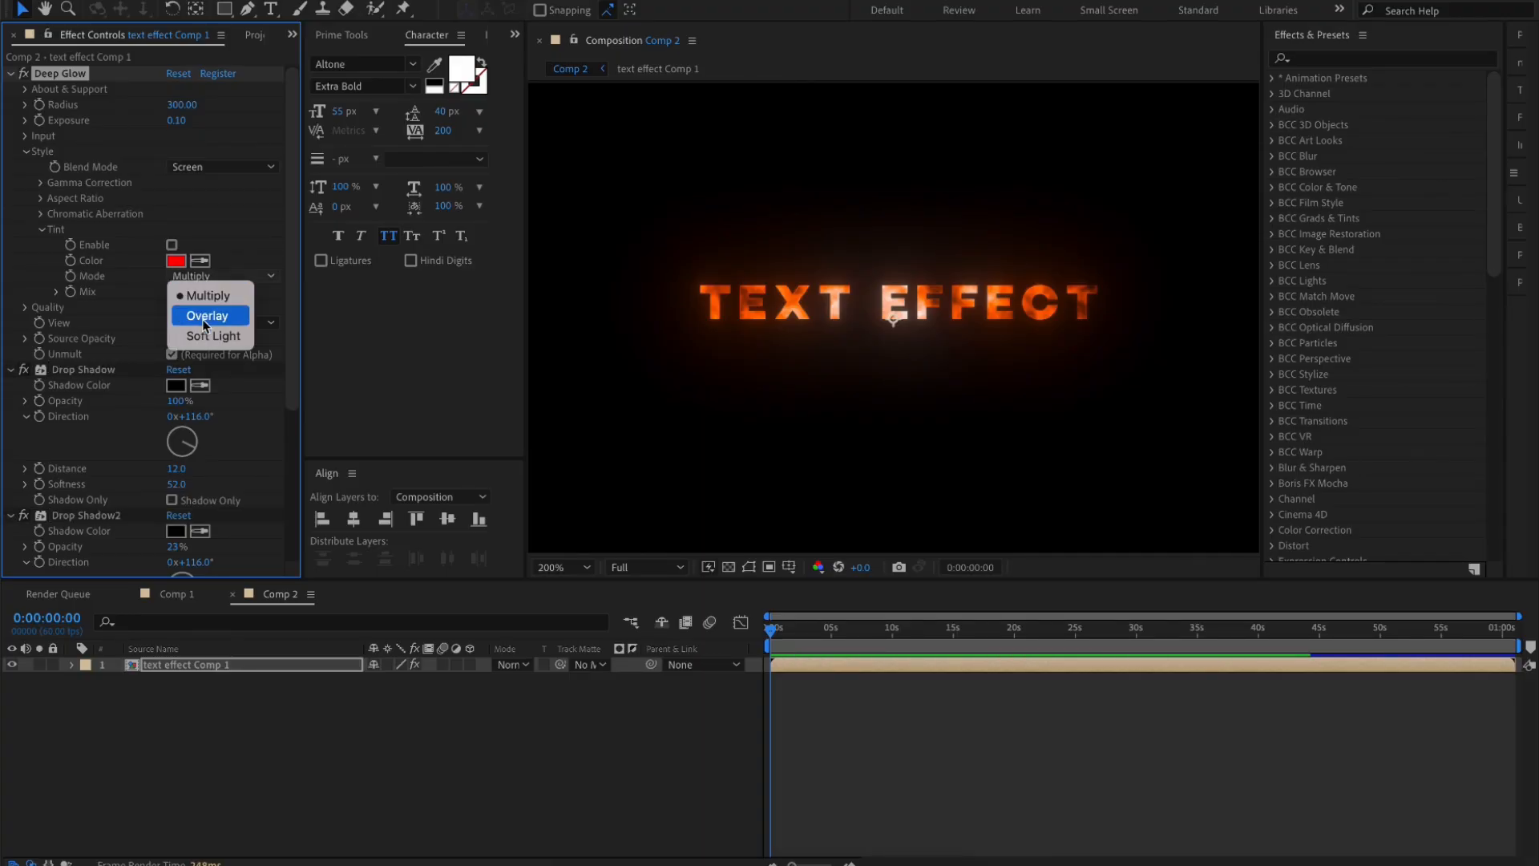
left_click(207, 336)
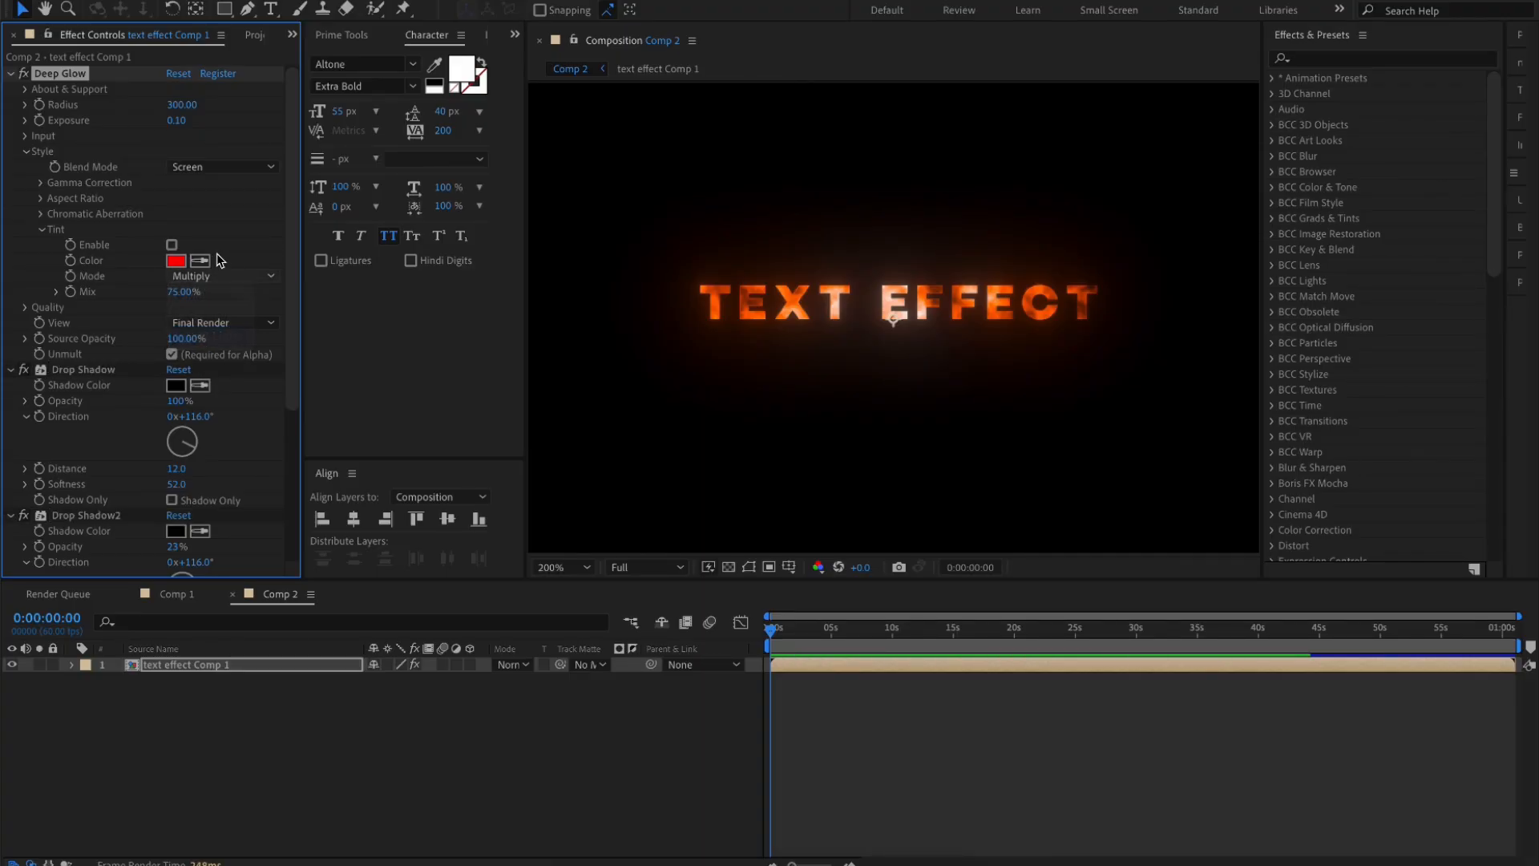
left_click(172, 246)
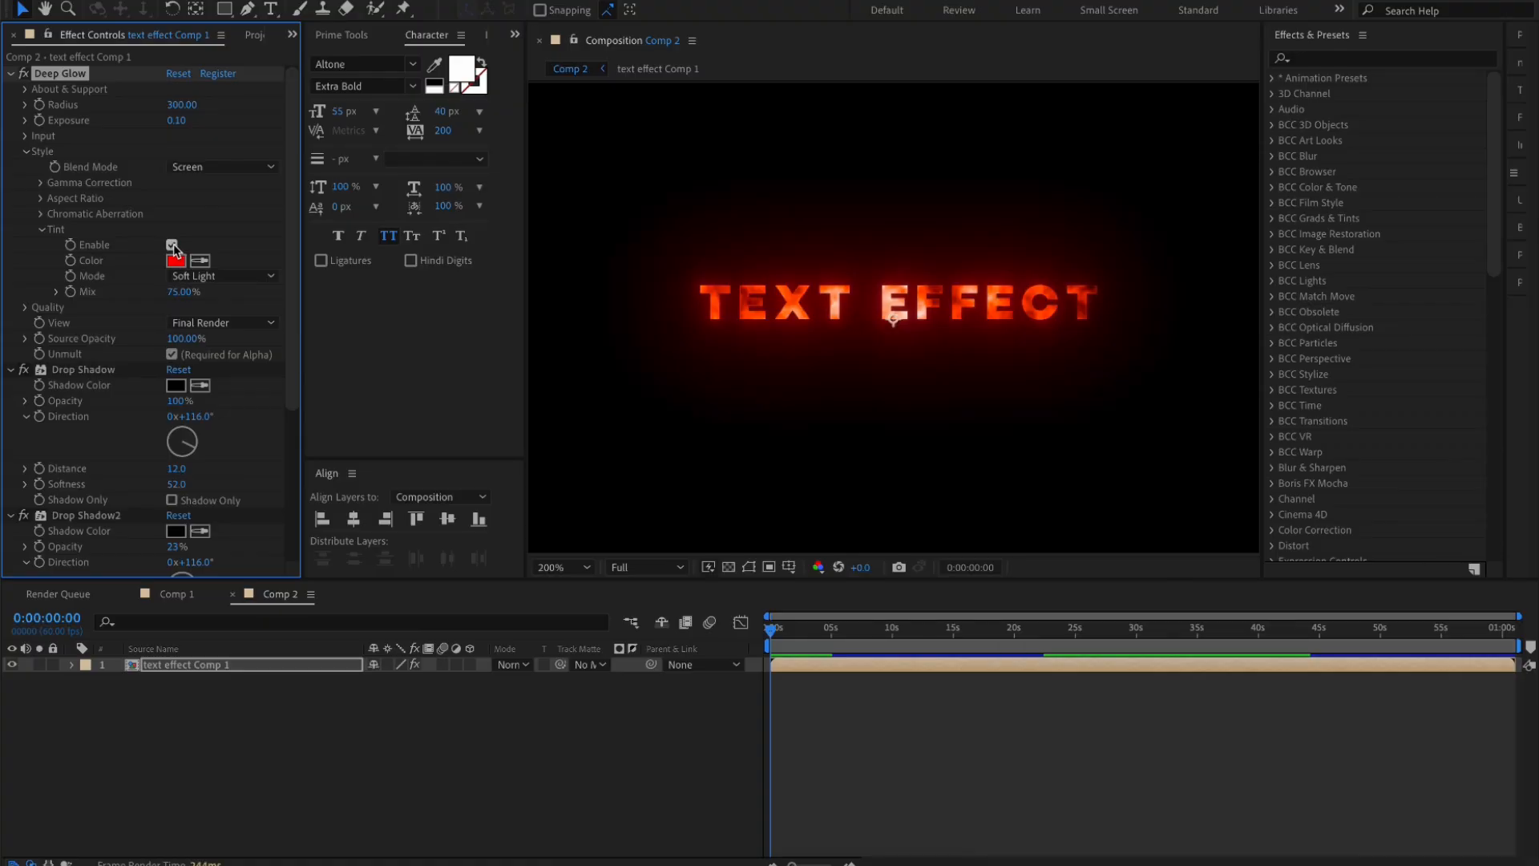
left_click(174, 293)
type("75")
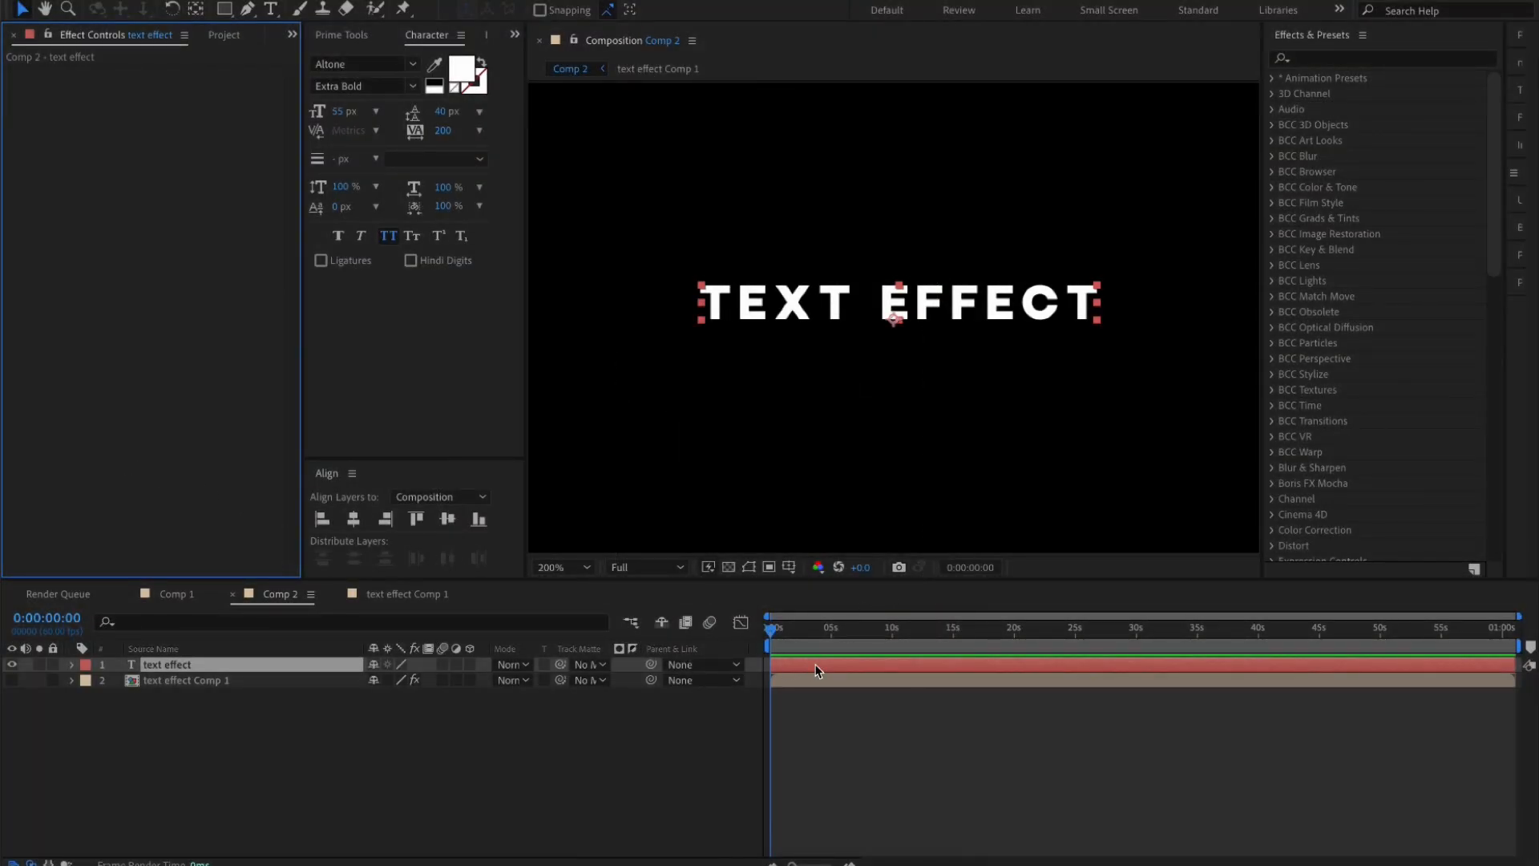
Apply uni.Chromatic Aberration to the plain white text layer and set its distortion amount to 0.8
key("ctrl+space")
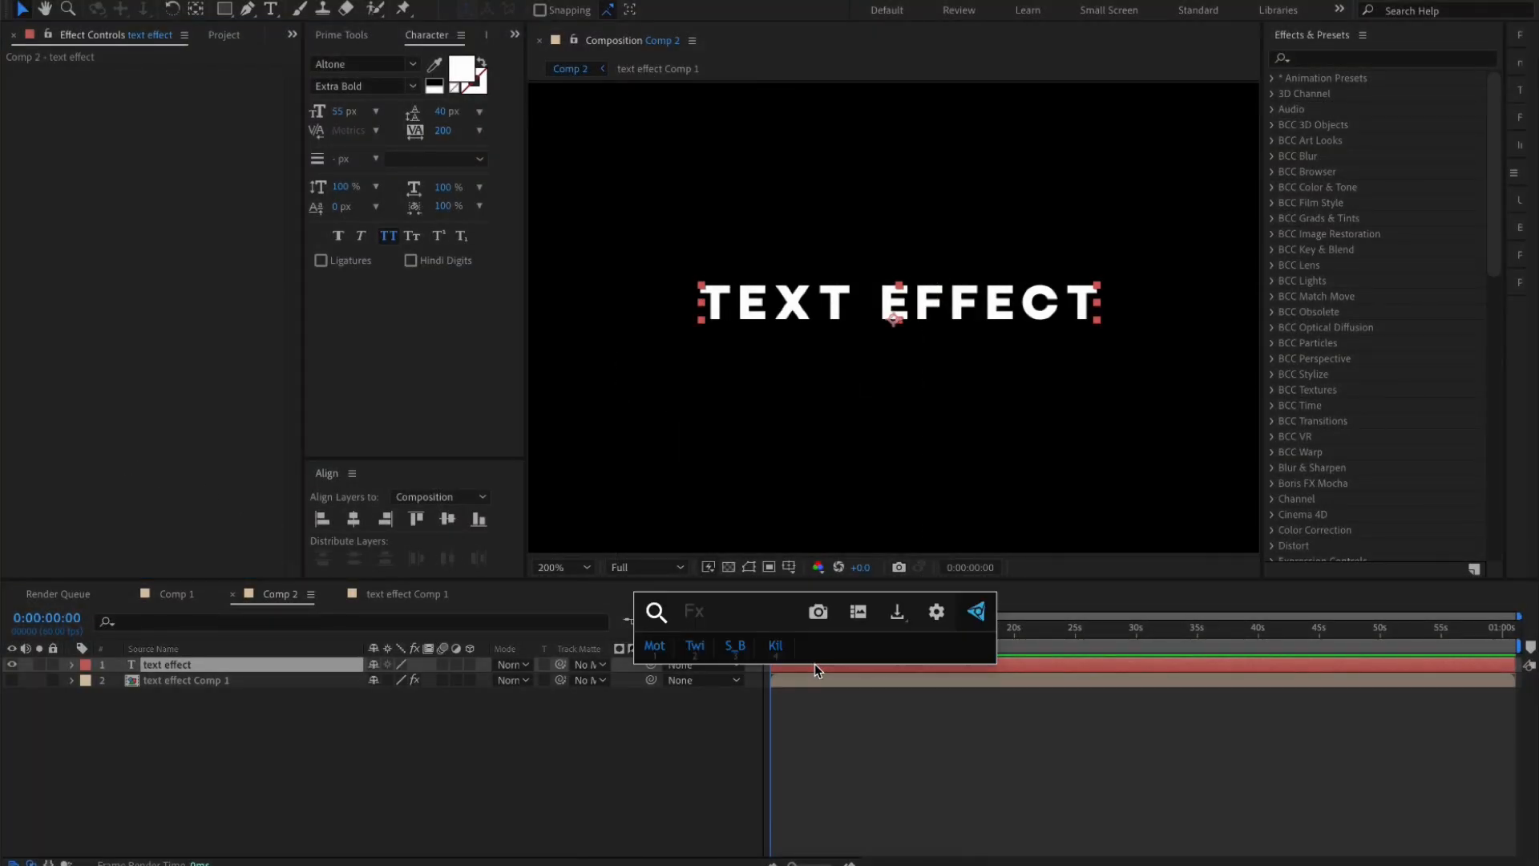
type("uni")
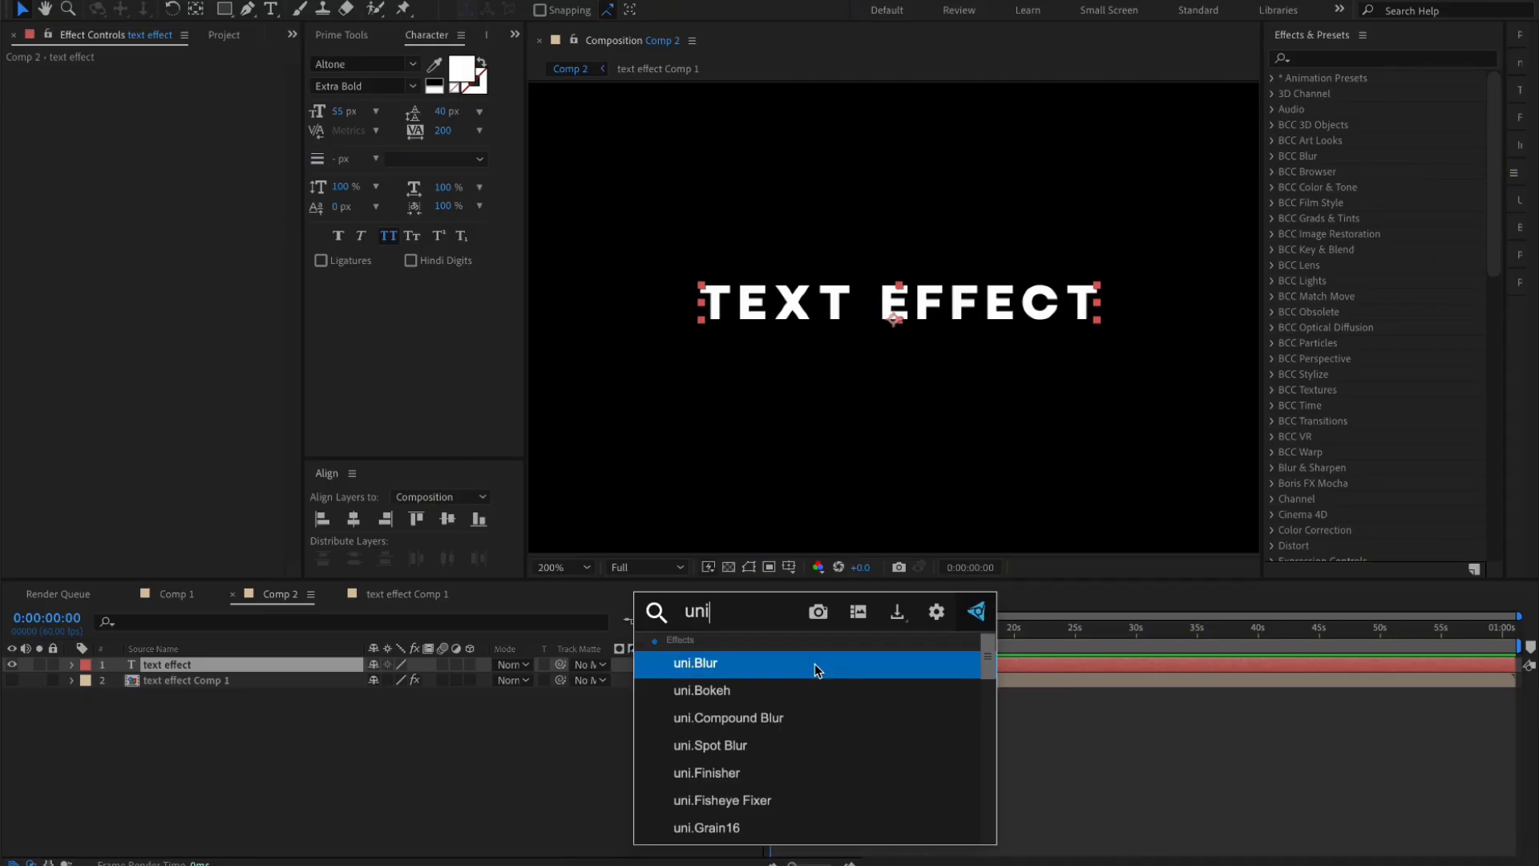
type(".chr")
left_click(816, 664)
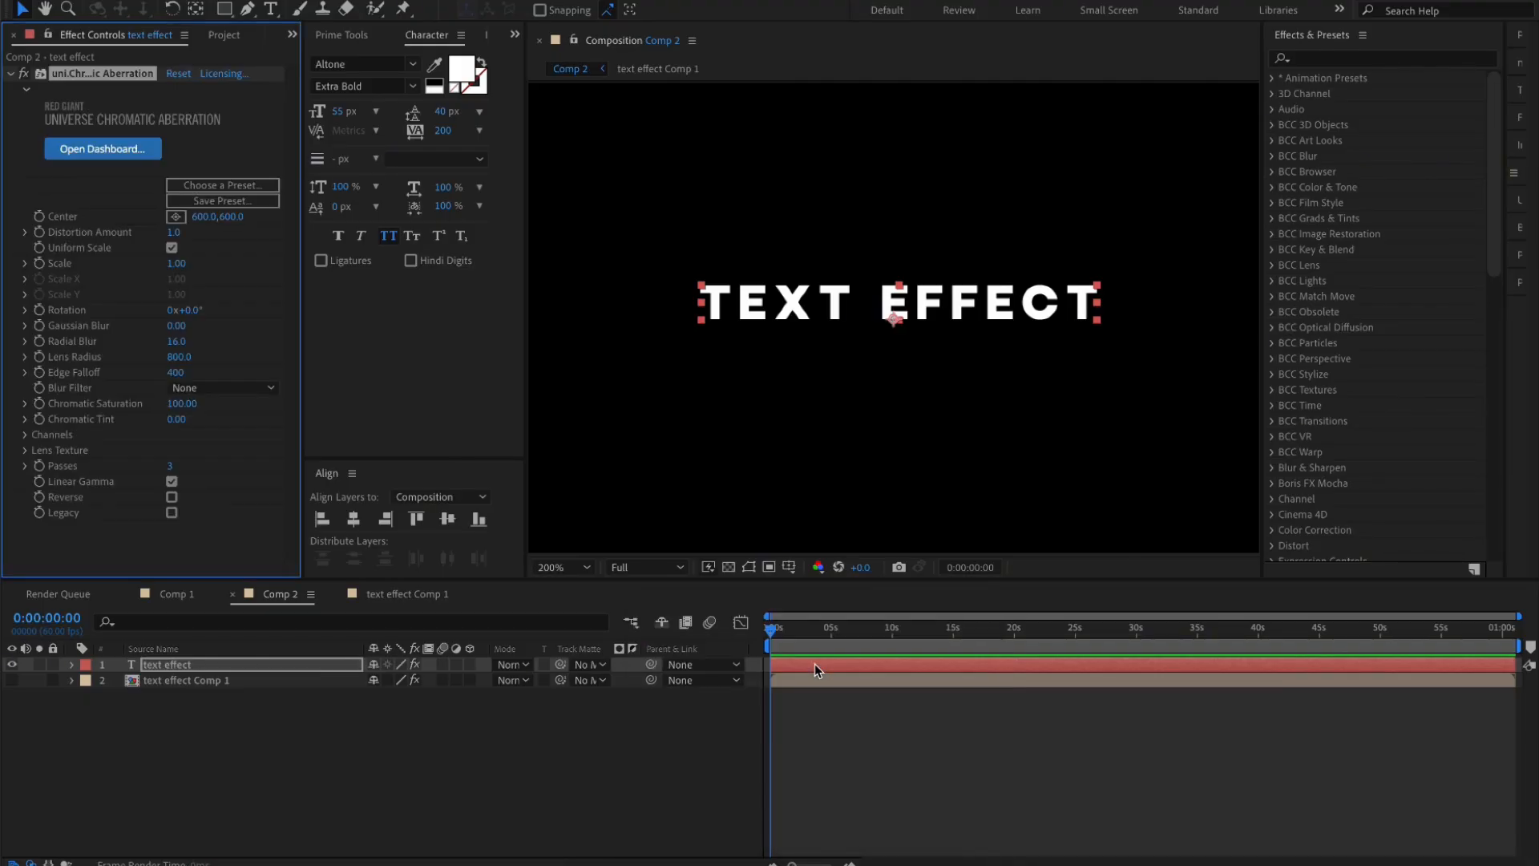
left_click(183, 232)
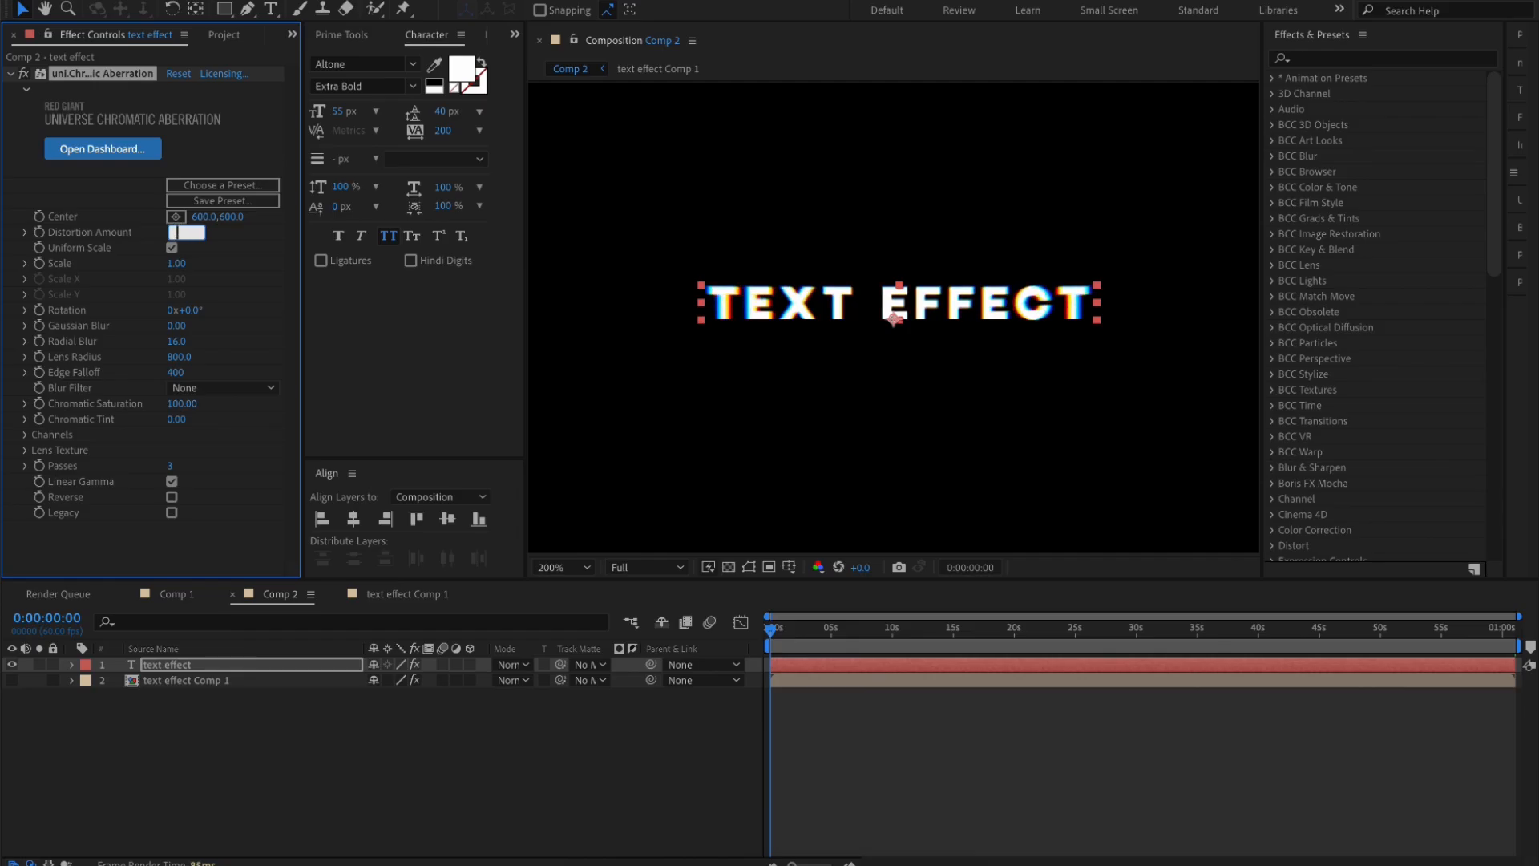
type("0.8")
key("Return")
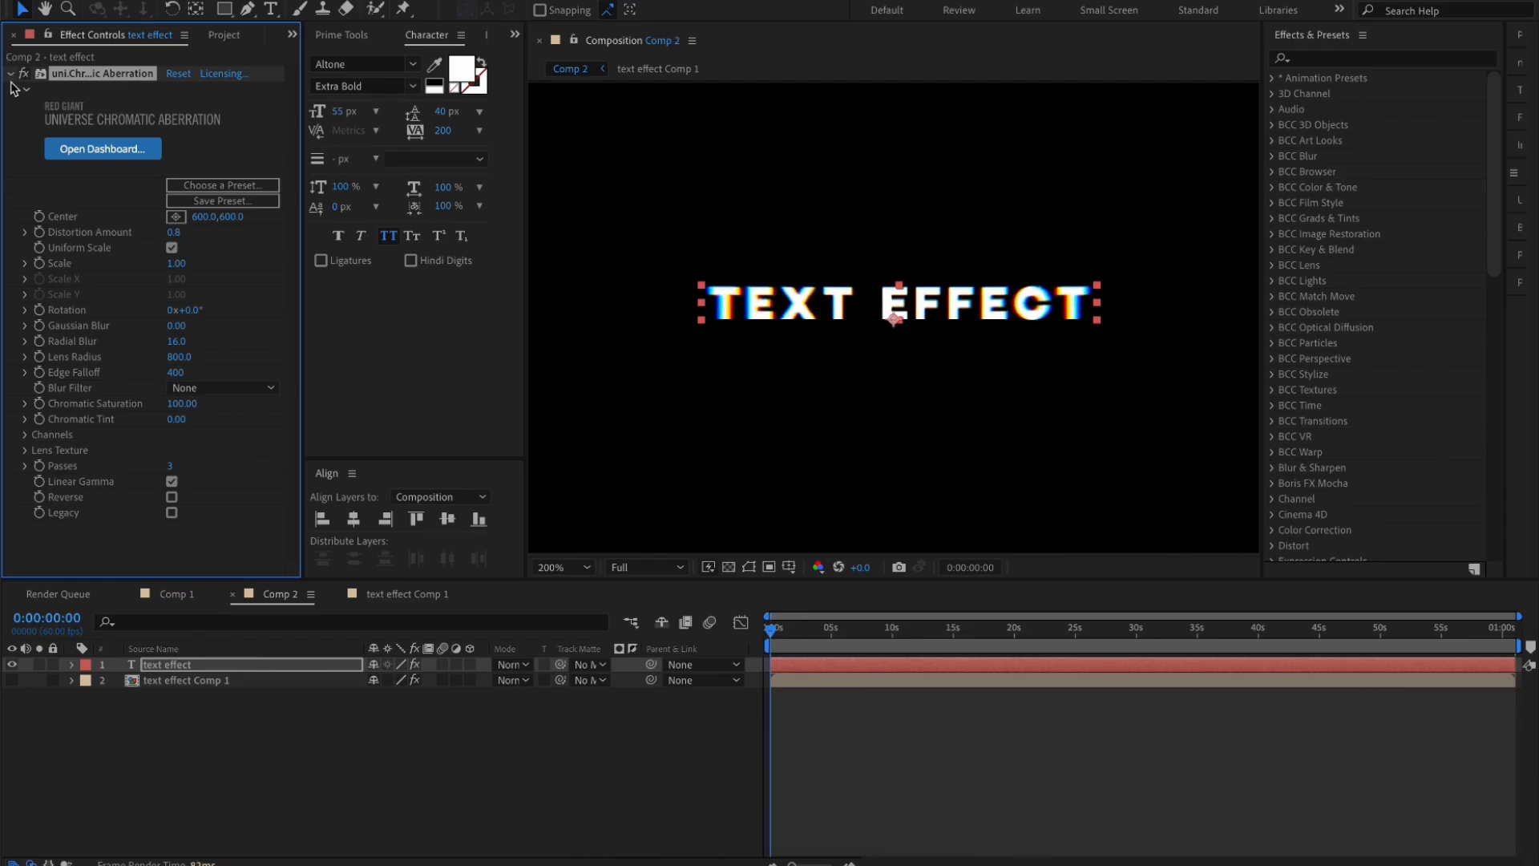
left_click(9, 74)
Change the font of the chromatic aberration text to CCStickyFingers
left_click(413, 65)
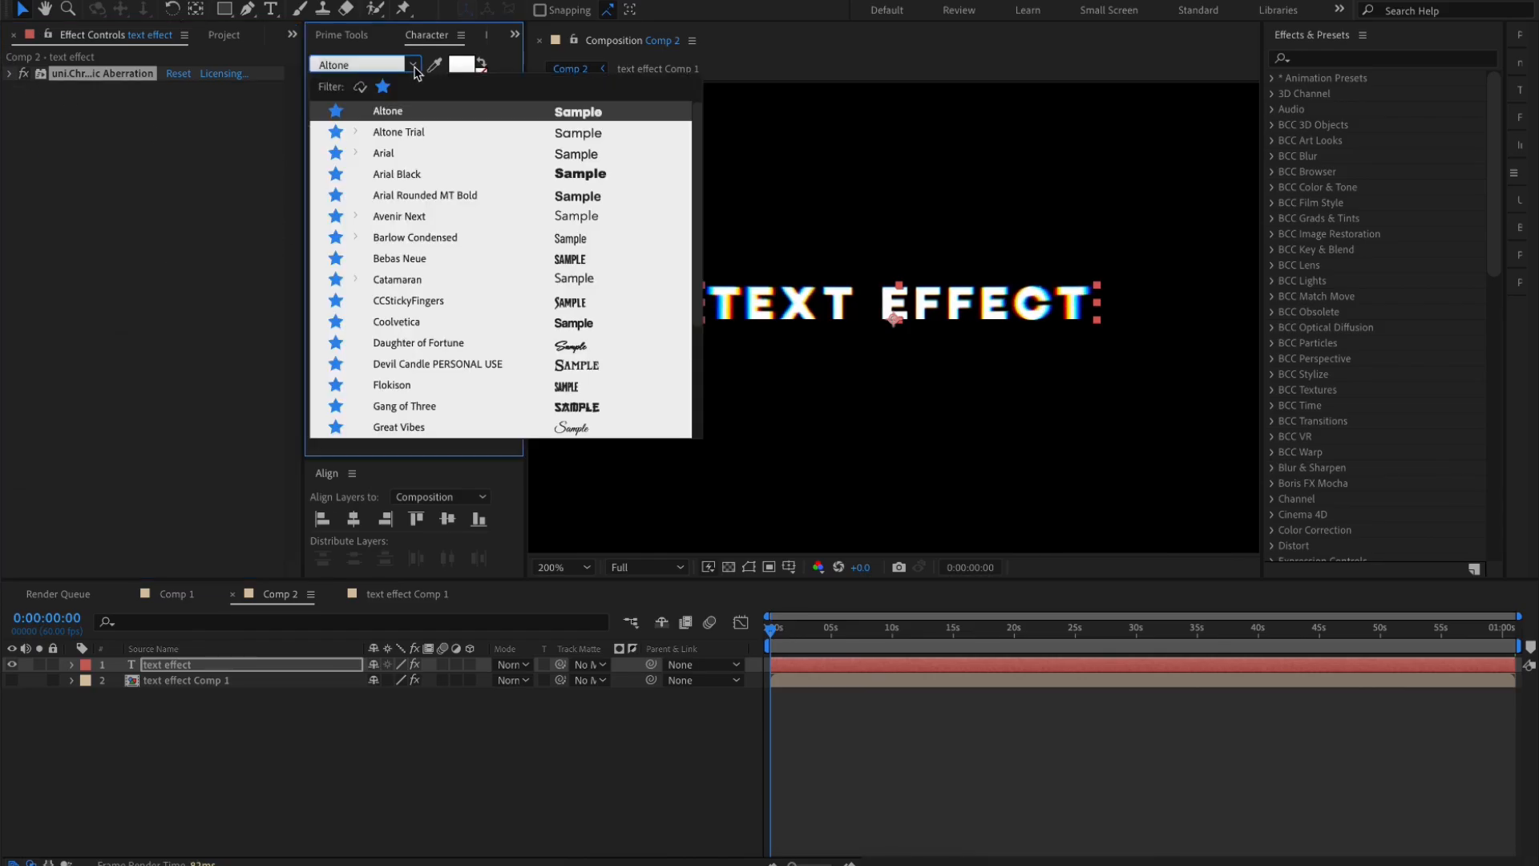
scroll(427, 226, "down", 1)
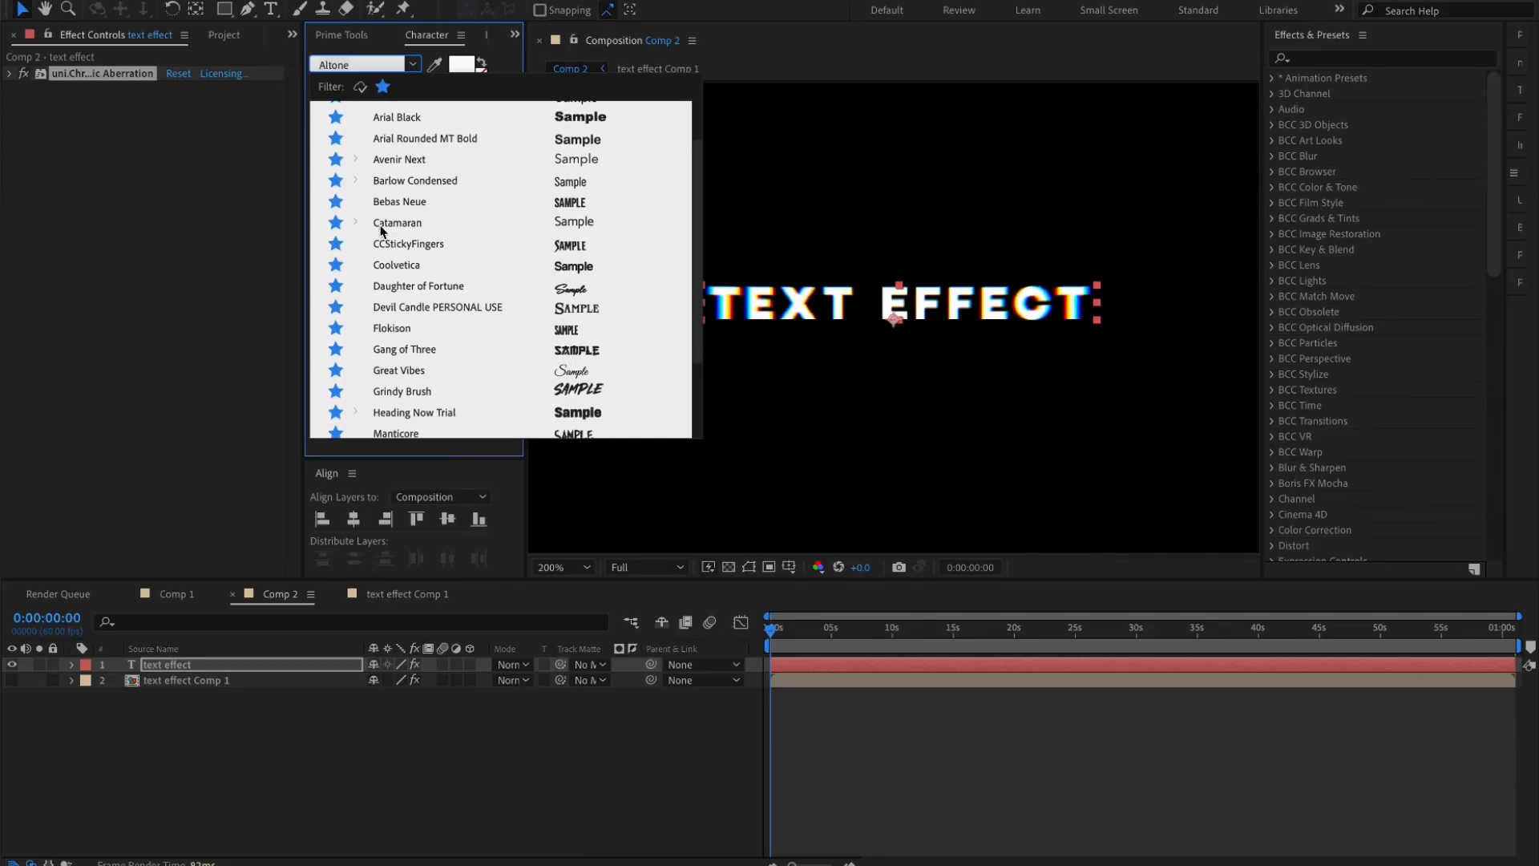
left_click(408, 244)
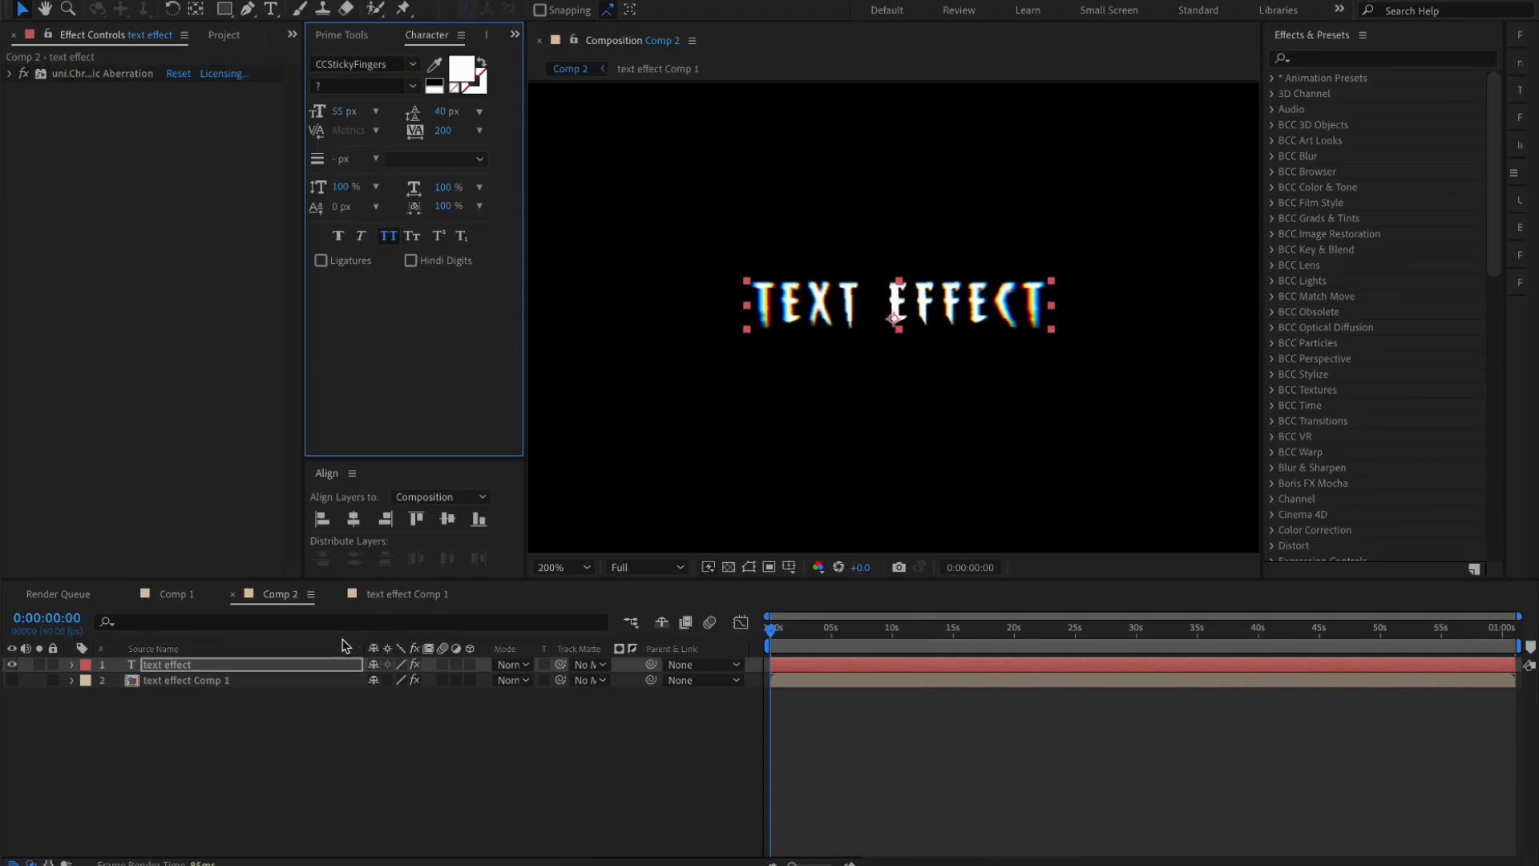
Pre-compose the CCStickyFingers text layer, moving all attributes into the new composition
left_click(314, 663)
key("ctrl+shift+c")
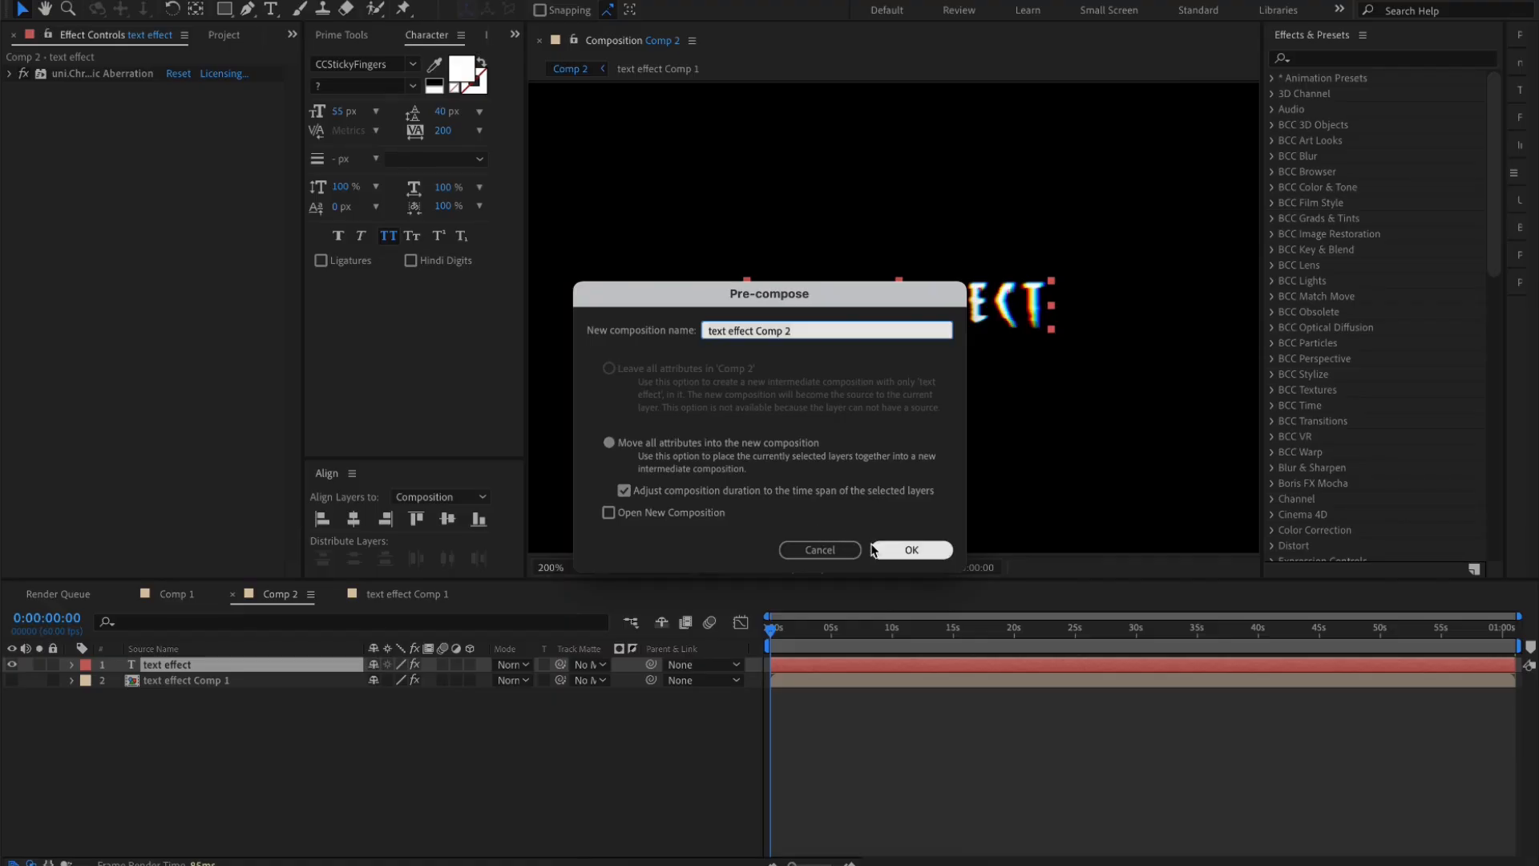
left_click(906, 551)
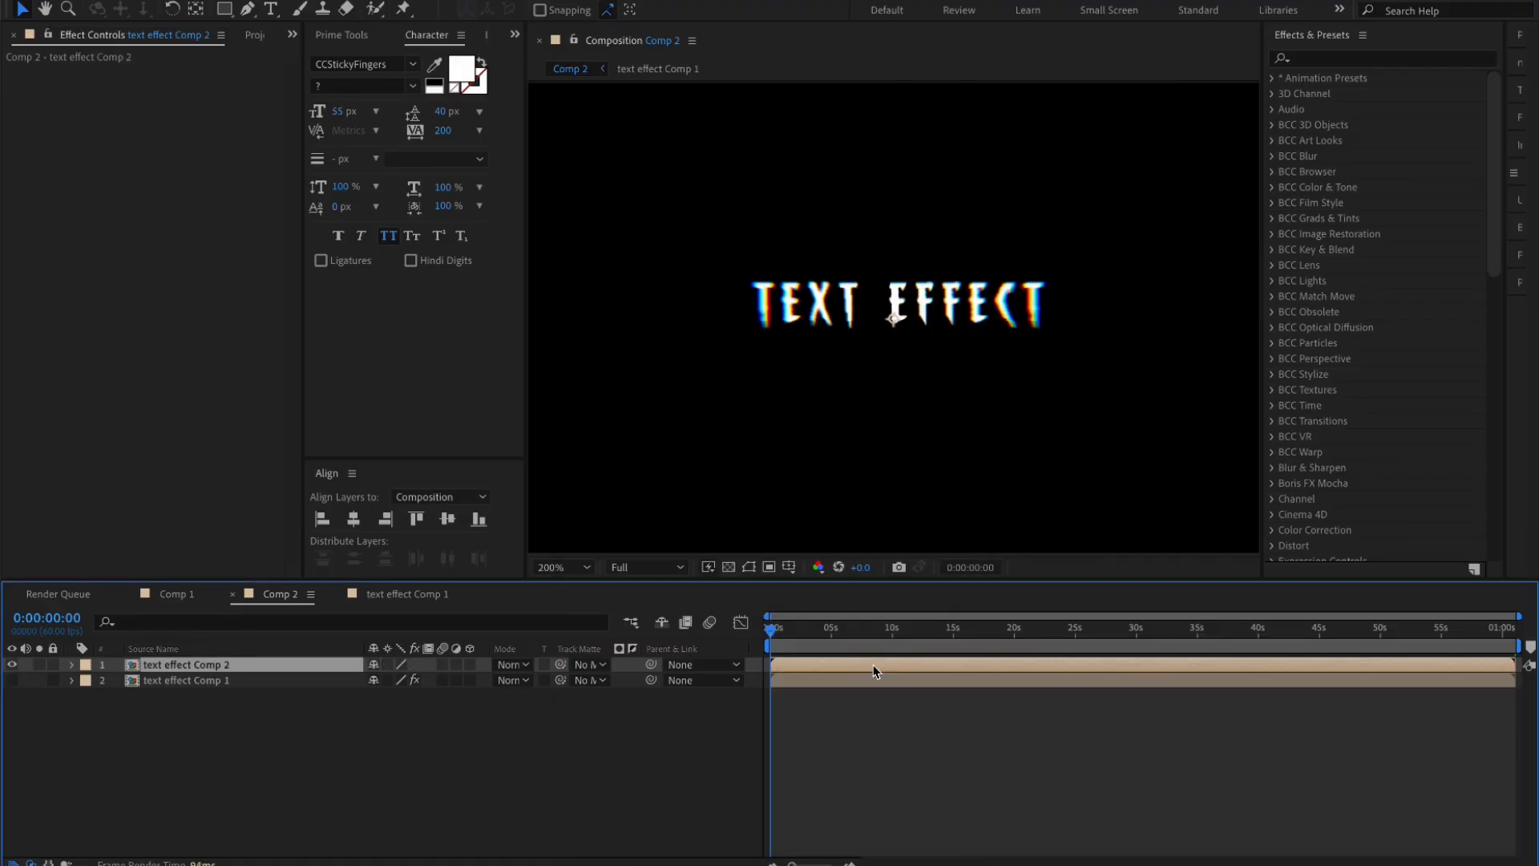
Copy all the glow and drop shadow effects from text effect Comp 1 onto text effect Comp 2
left_click(241, 682)
left_click(87, 515)
key("ctrl+a")
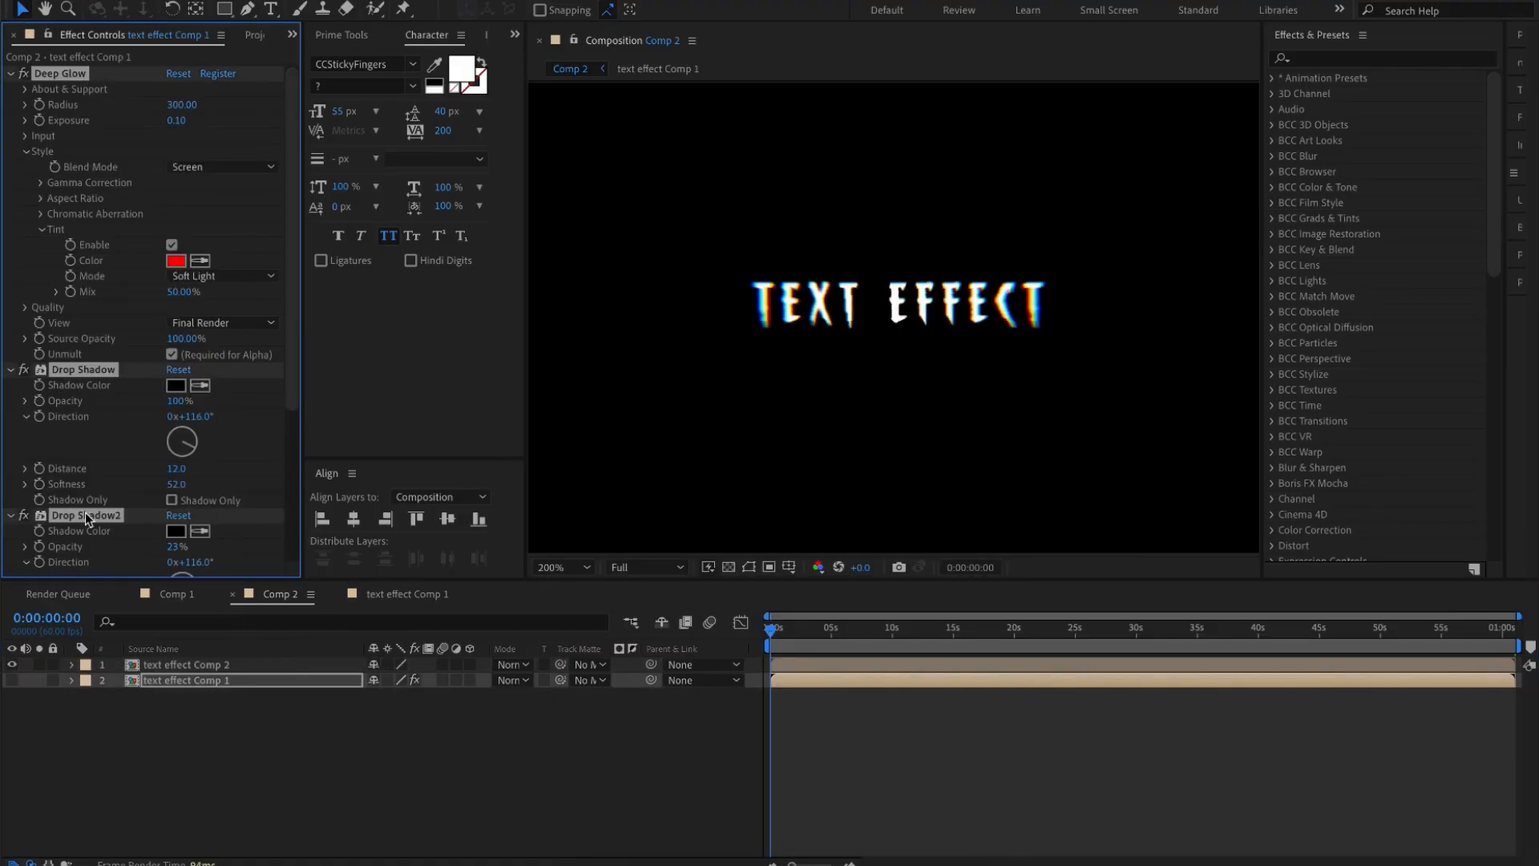
left_click(271, 662)
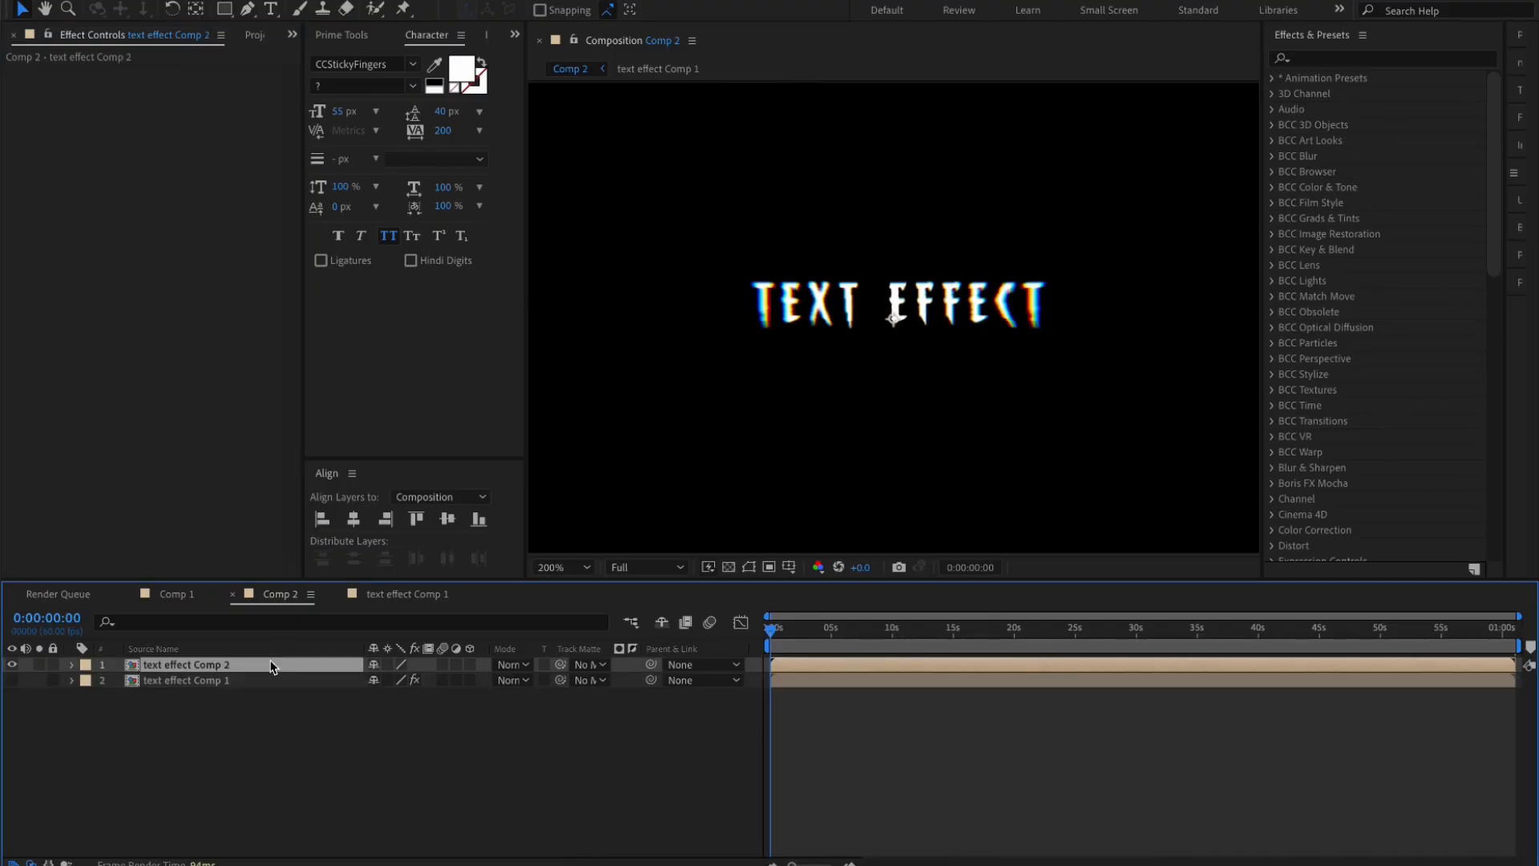
key("ctrl+v")
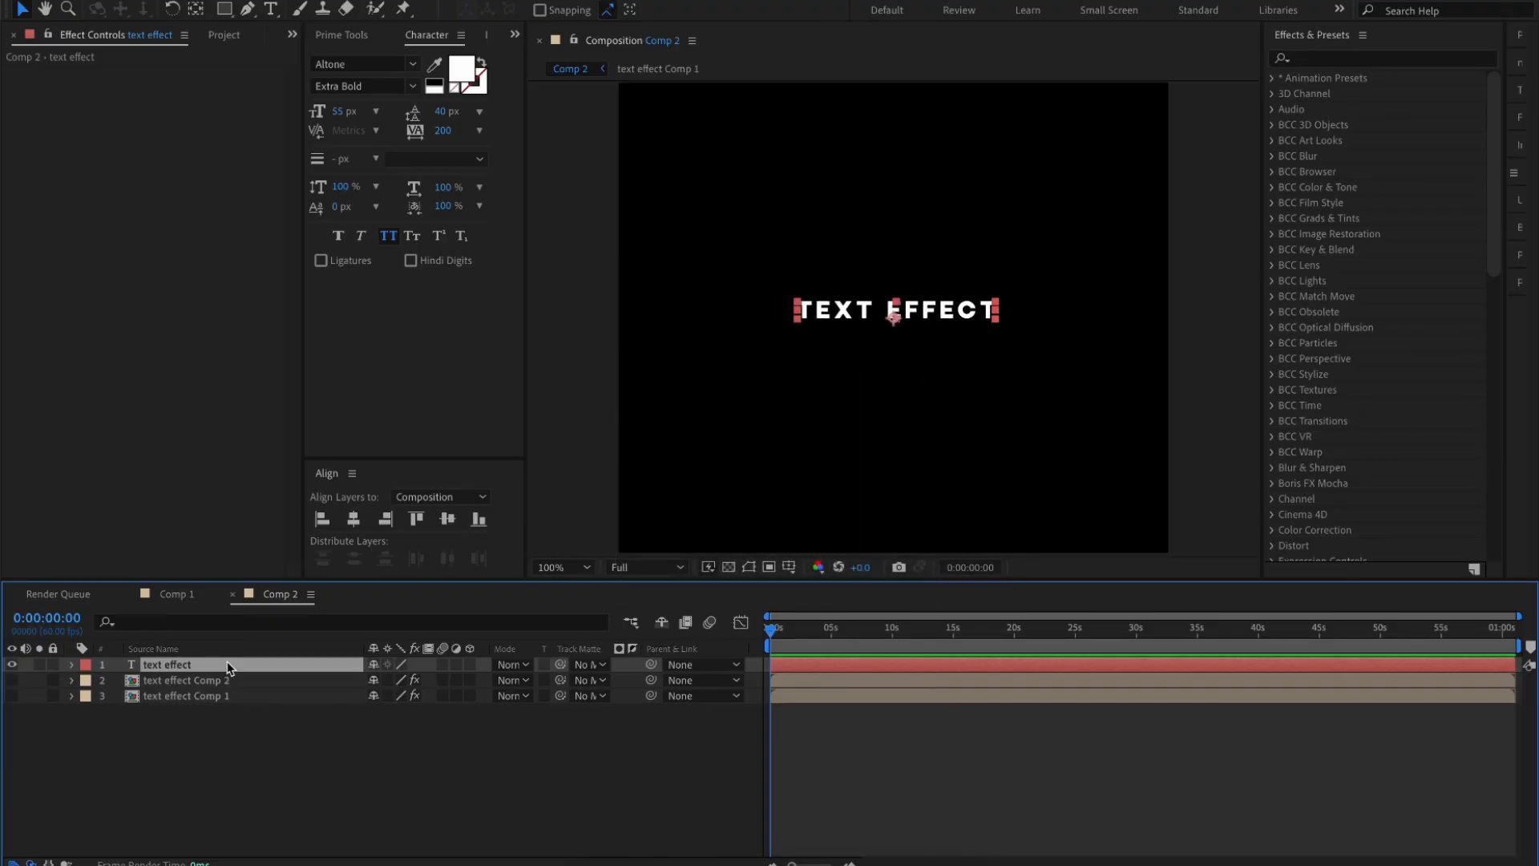
Apply S_TexturePlasma to the plain text effect layer and set its glow color to red (FF0000)
key("ctrl+space")
type("plas")
left_click(230, 687)
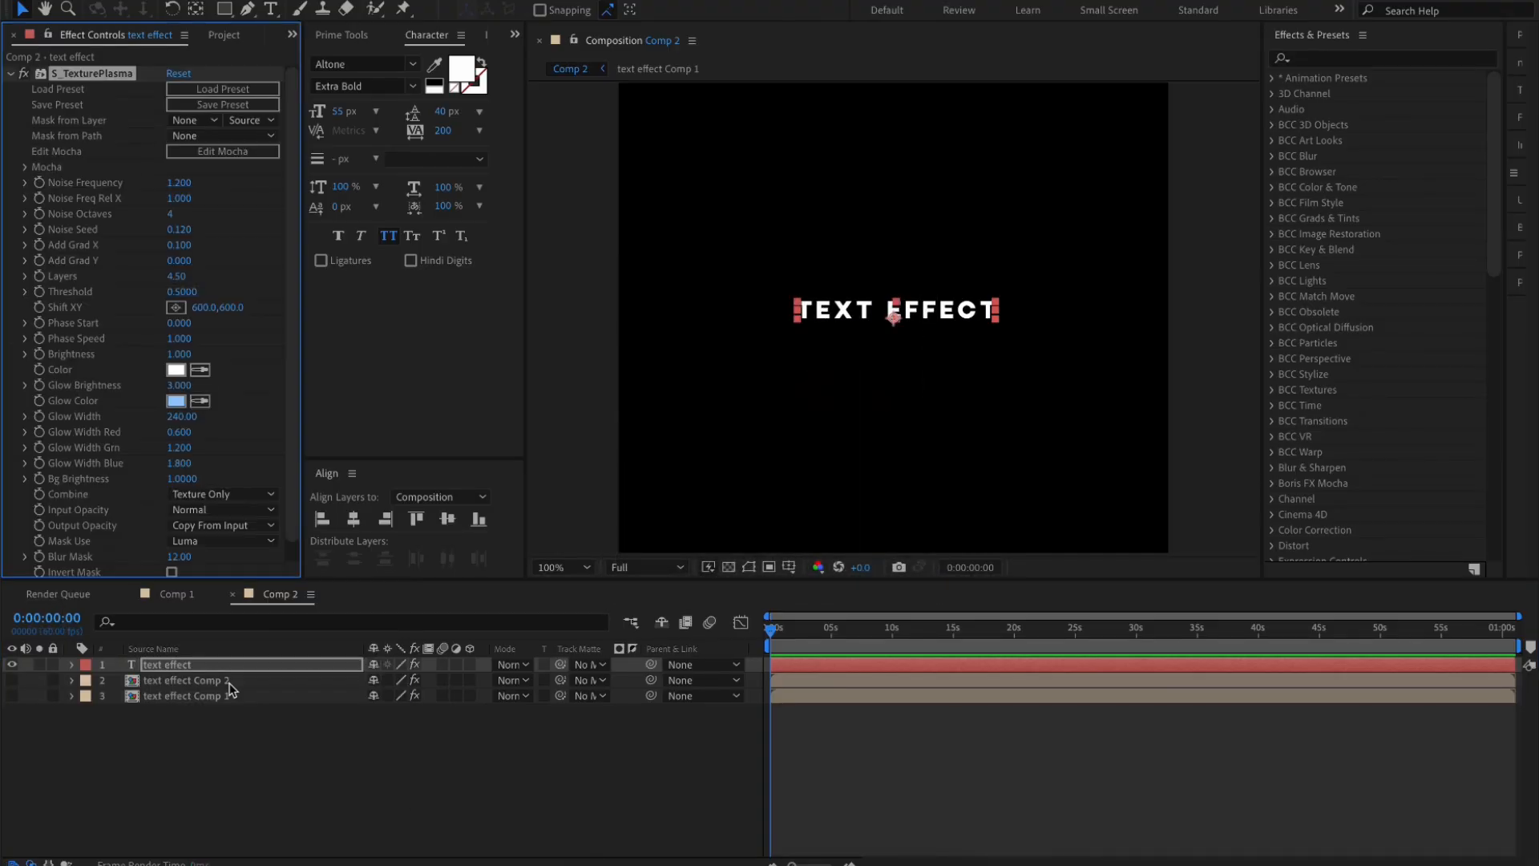
left_click(176, 401)
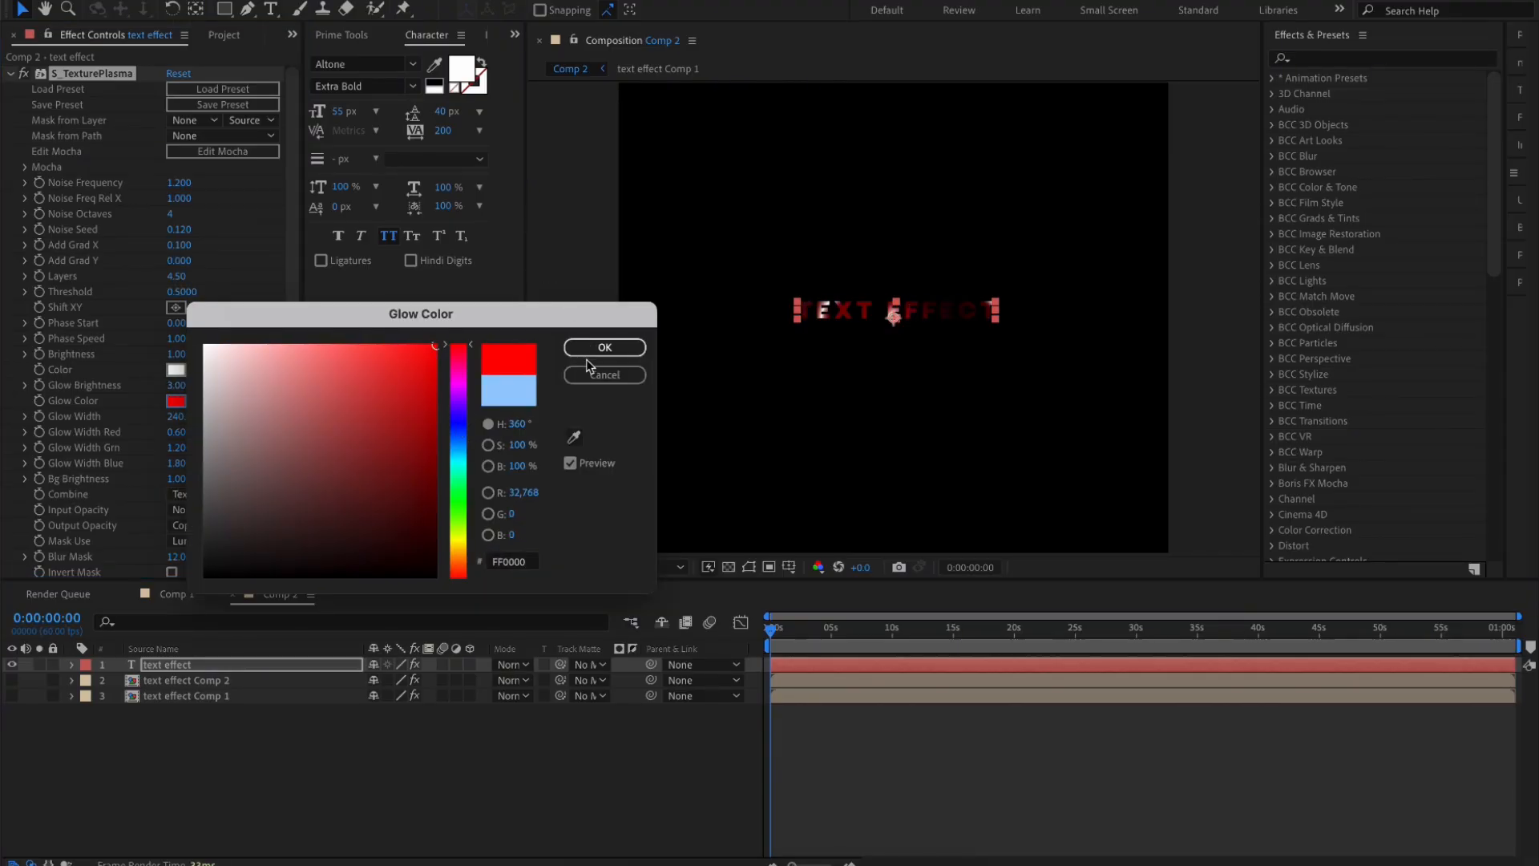
left_click(605, 348)
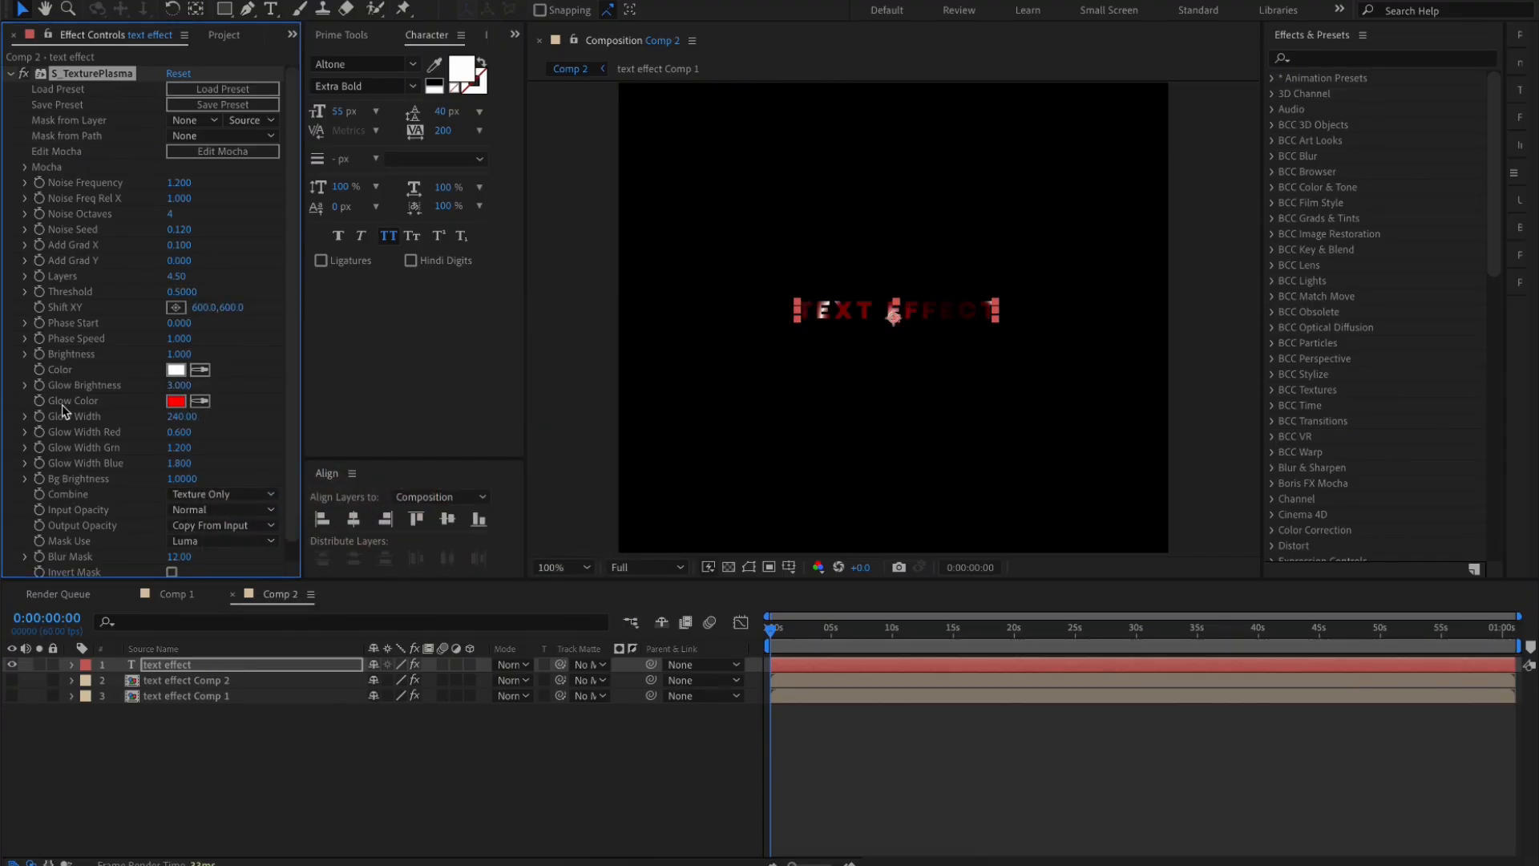
Set the S_TexturePlasma glow brightness to 6 and the phase speed to 0.7
left_click(181, 385)
key("Return")
left_click(182, 339)
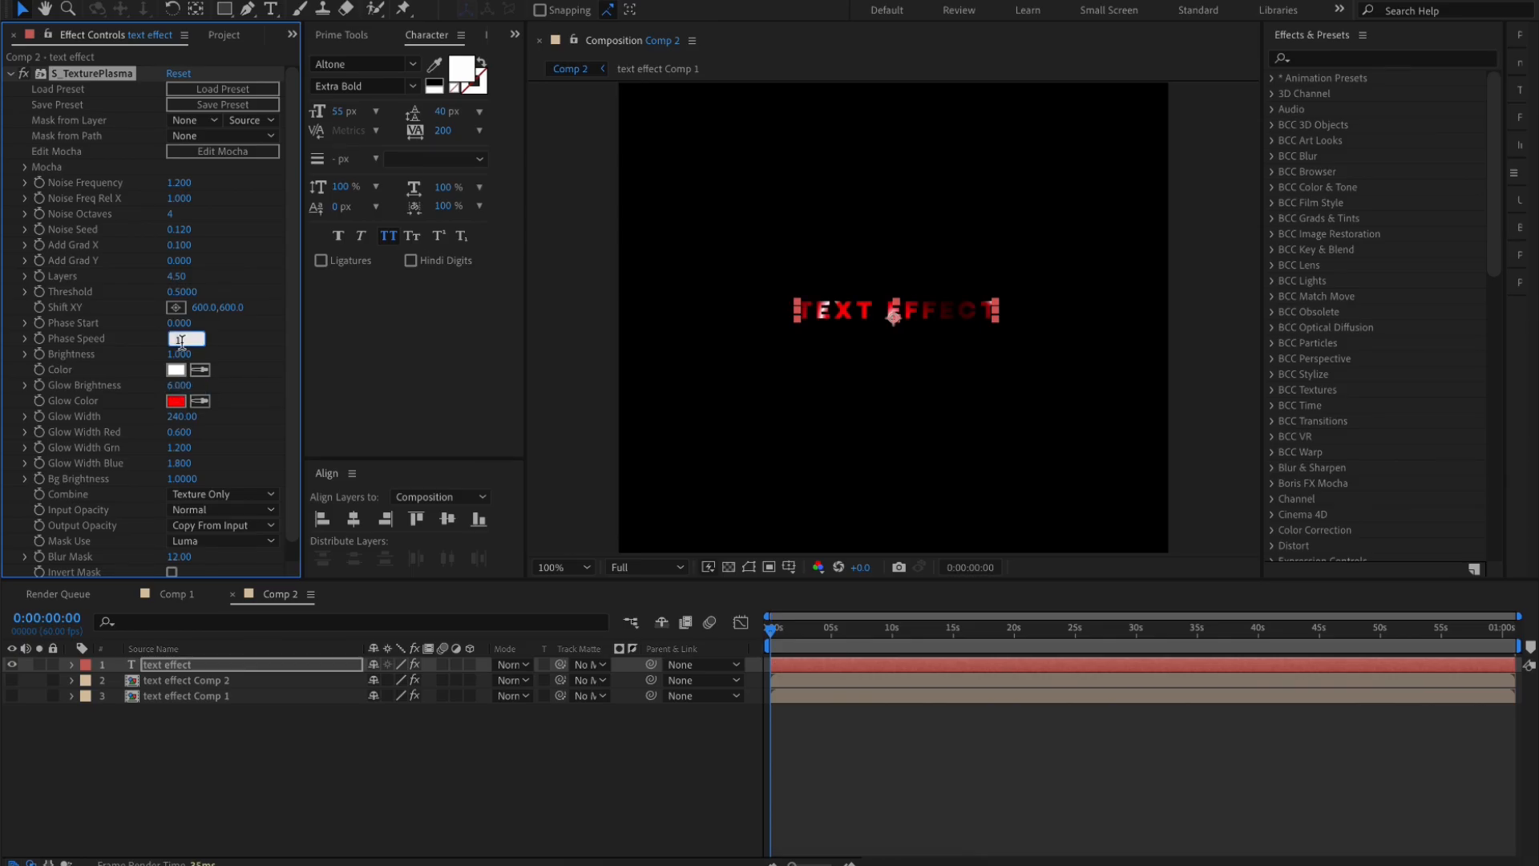
key("Return")
key("grave")
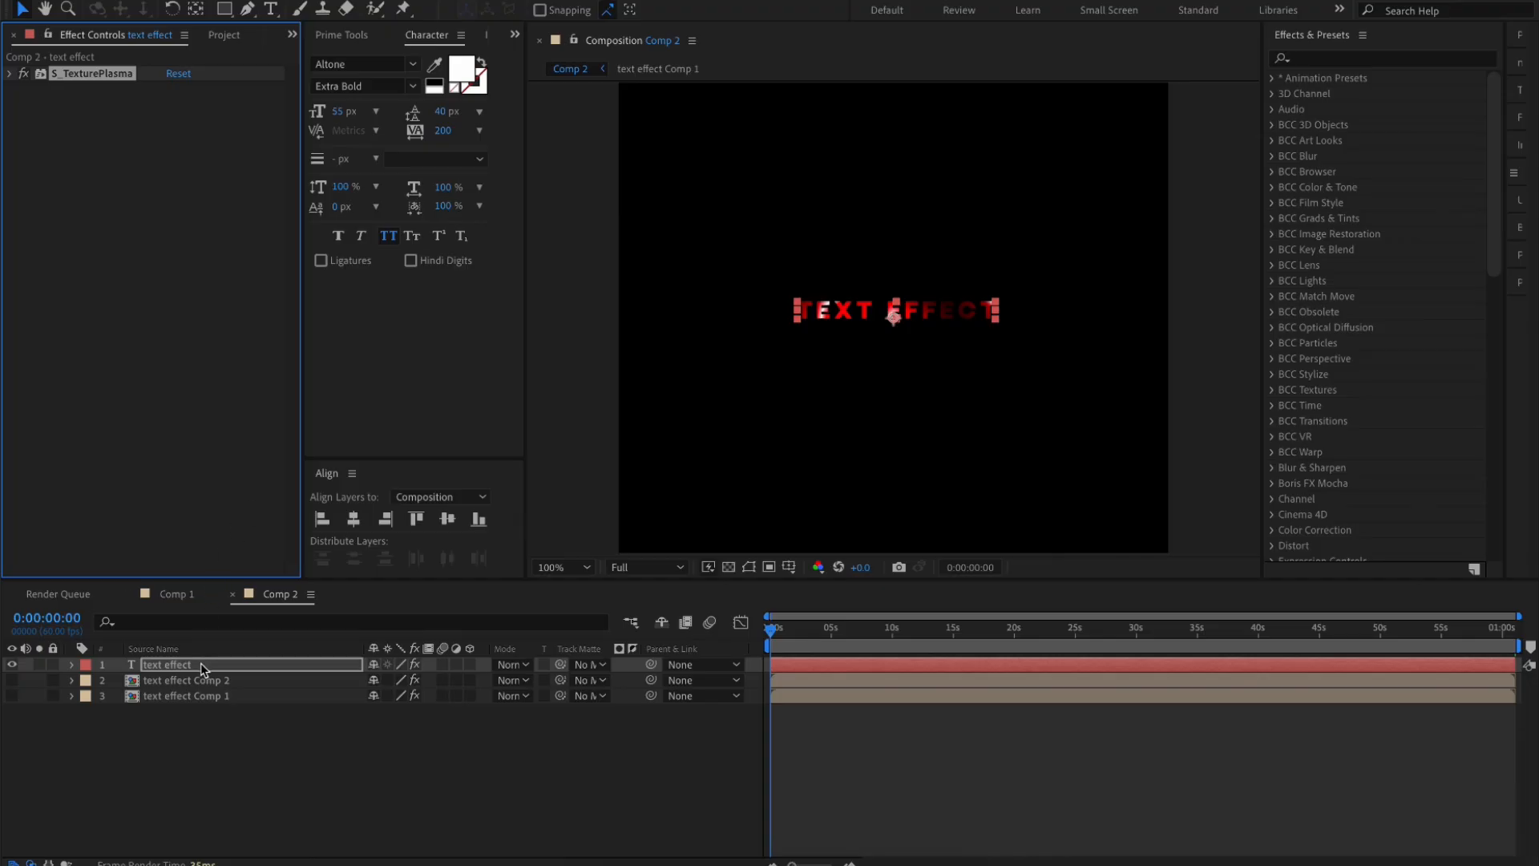
Duplicate the text effect layer, delete S_TexturePlasma from the copy, and swap its fill and stroke for a white outline
left_click(202, 664)
key("ctrl+d")
left_click(117, 73)
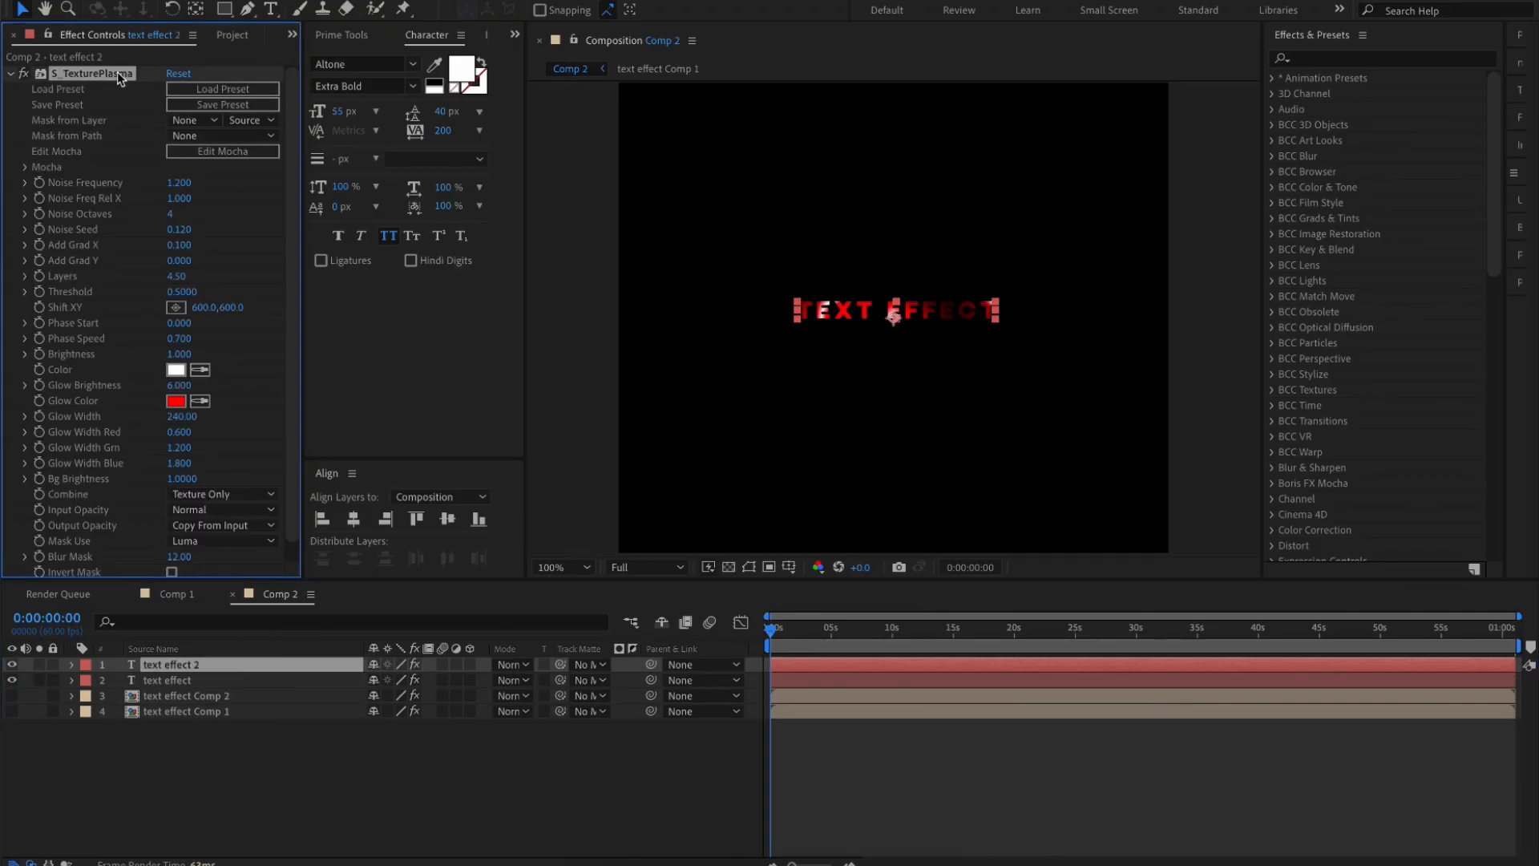
key("Delete")
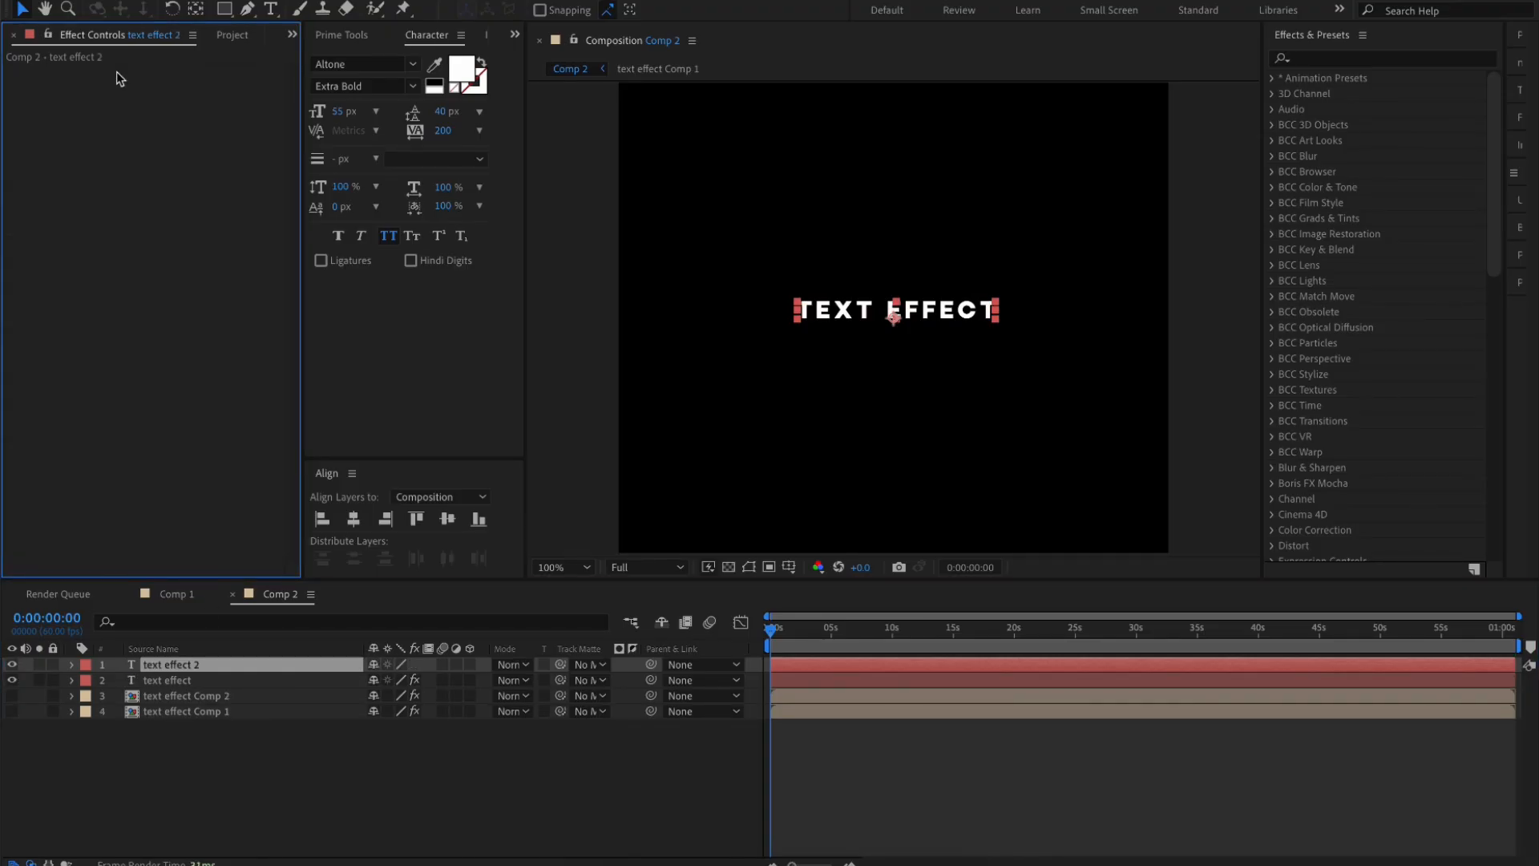
left_click(483, 68)
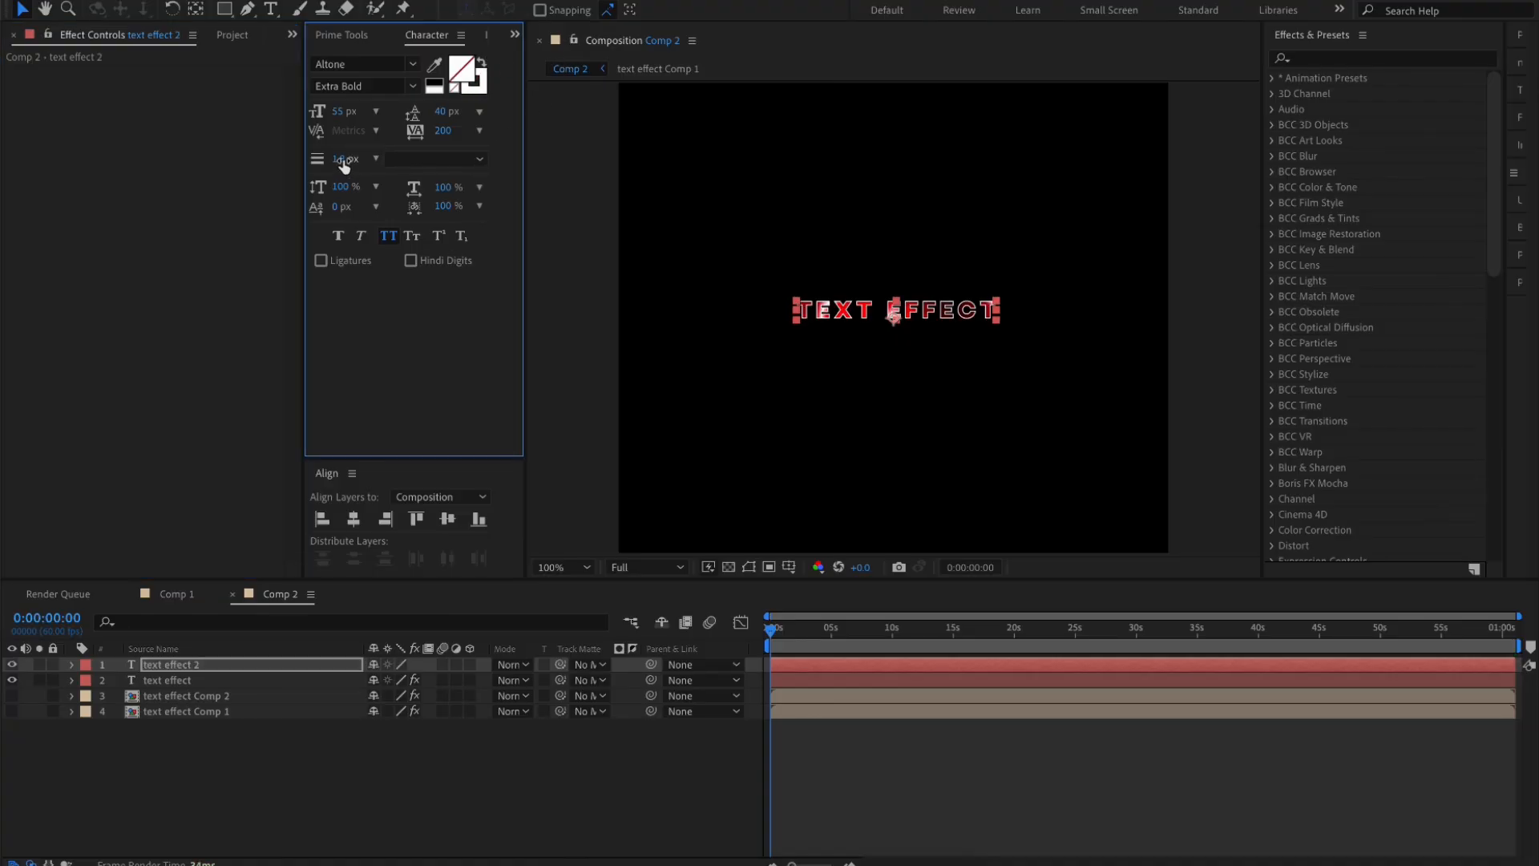
Pre-compose the text effect and text effect 2 layers together as Pre-comp 3
left_click(190, 682, "shift")
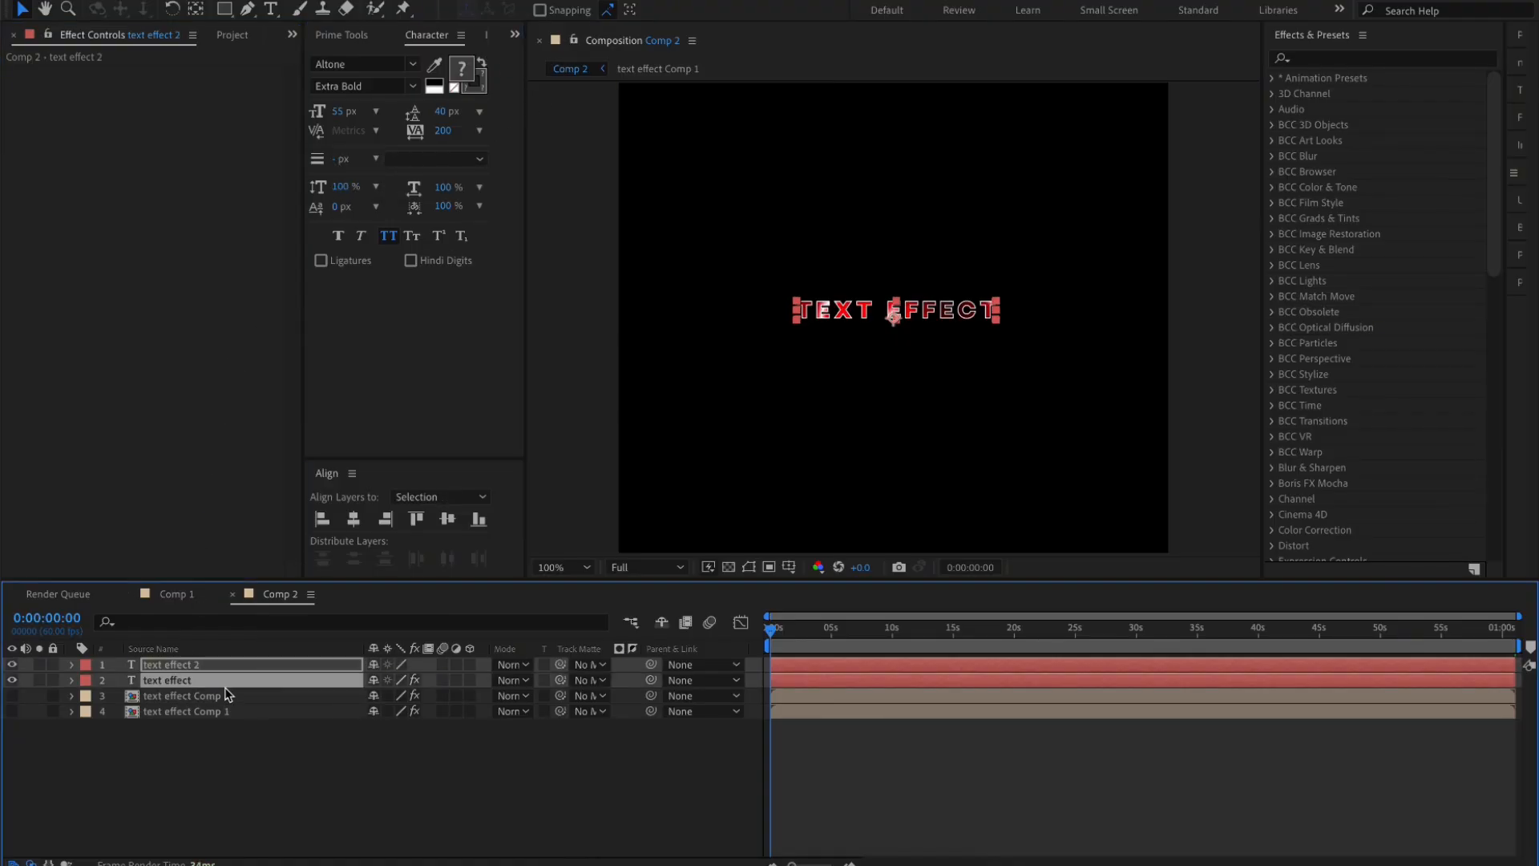
key("ctrl+shift+c")
left_click(884, 547)
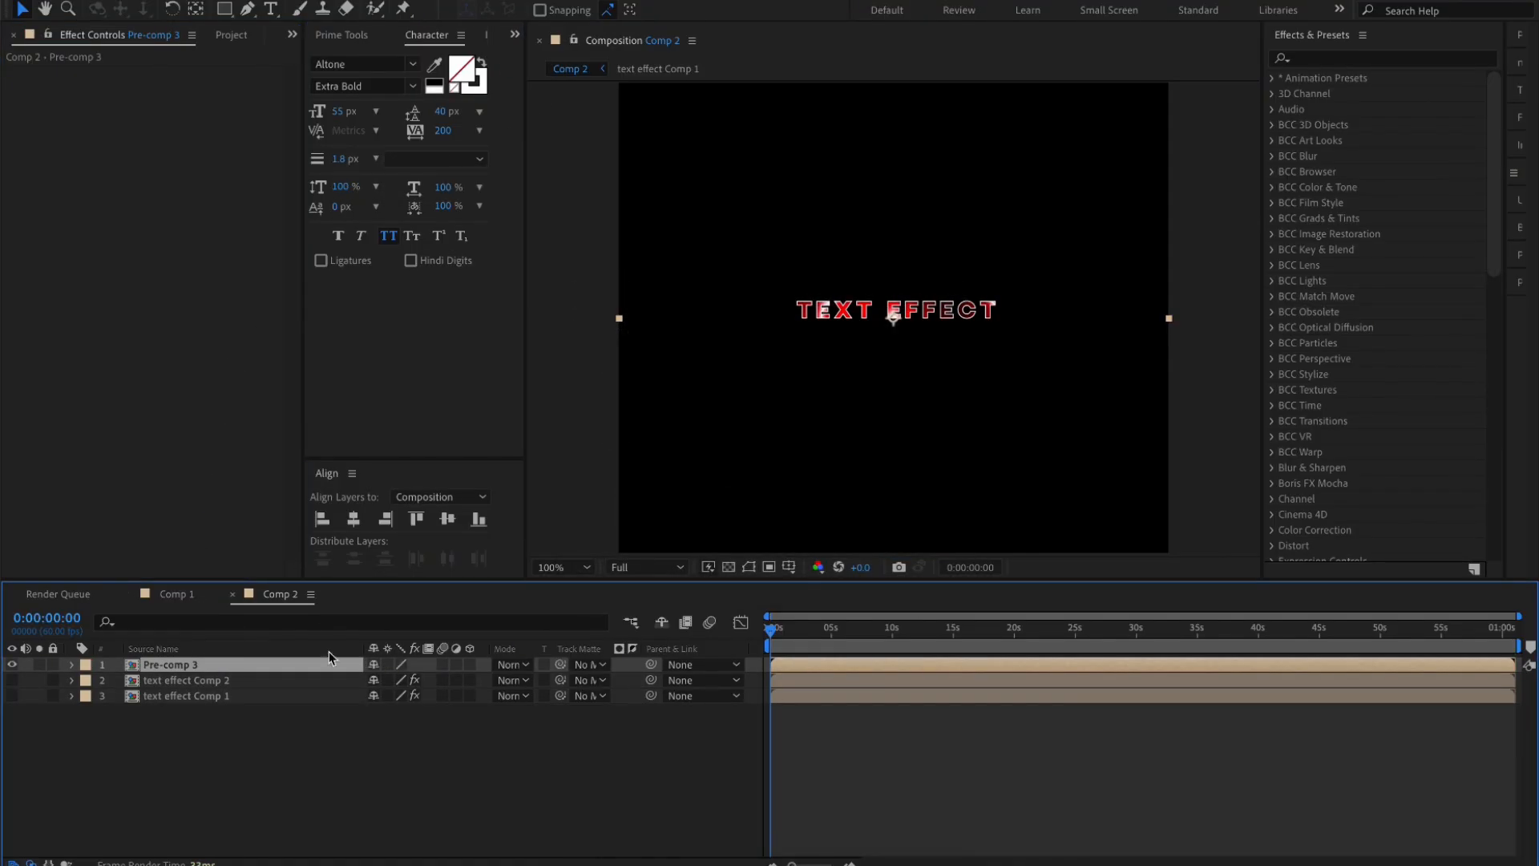
Copy the Deep Glow and Drop Shadow effects from text effect Comp 2 onto Pre-comp 3, with the glow's red tint enabled
left_click(290, 679)
left_click(76, 519)
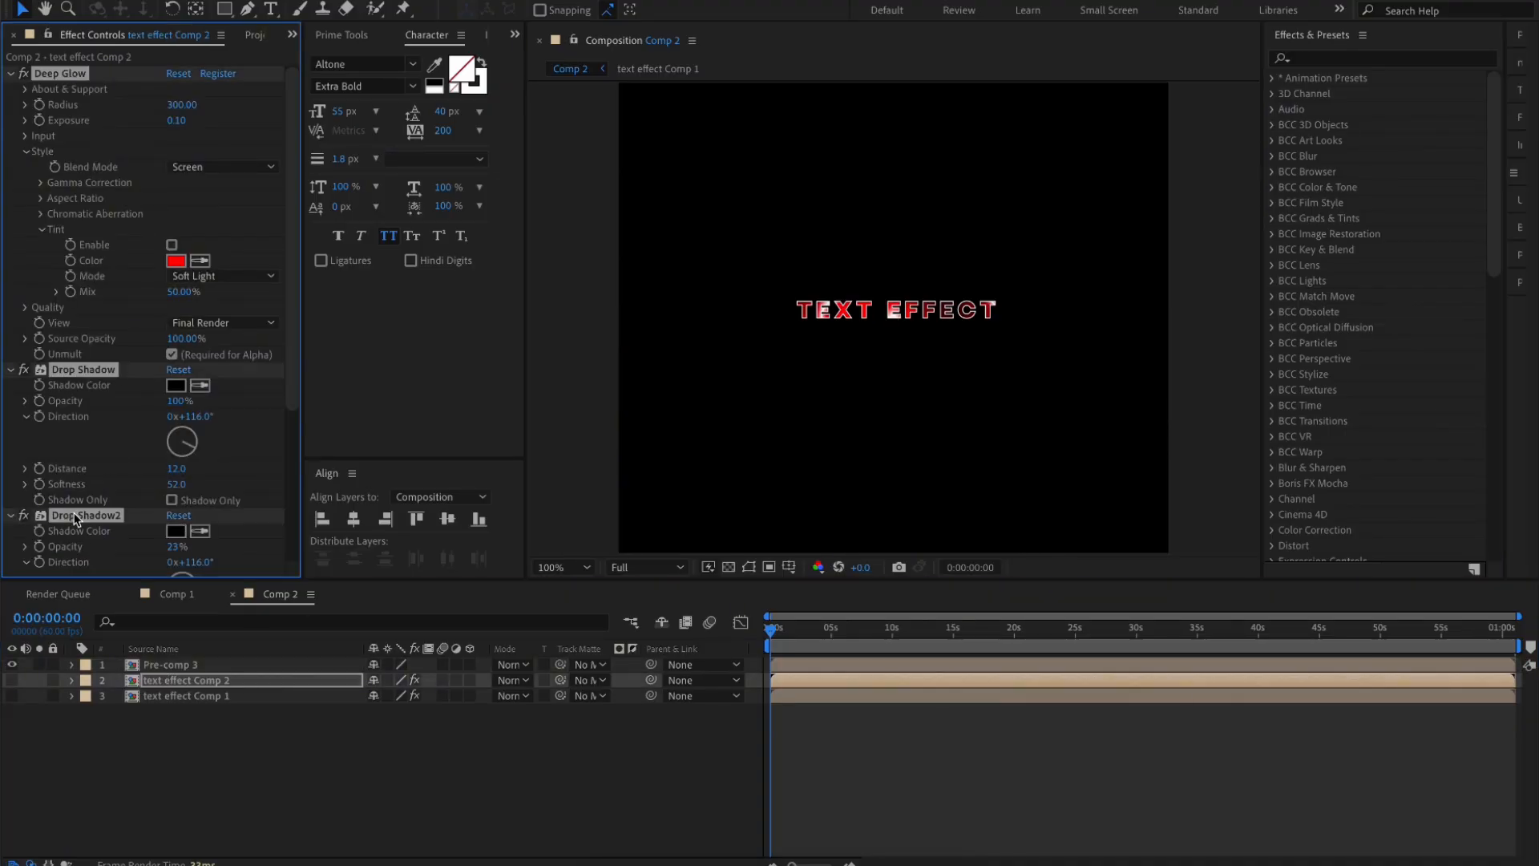
left_click(223, 669)
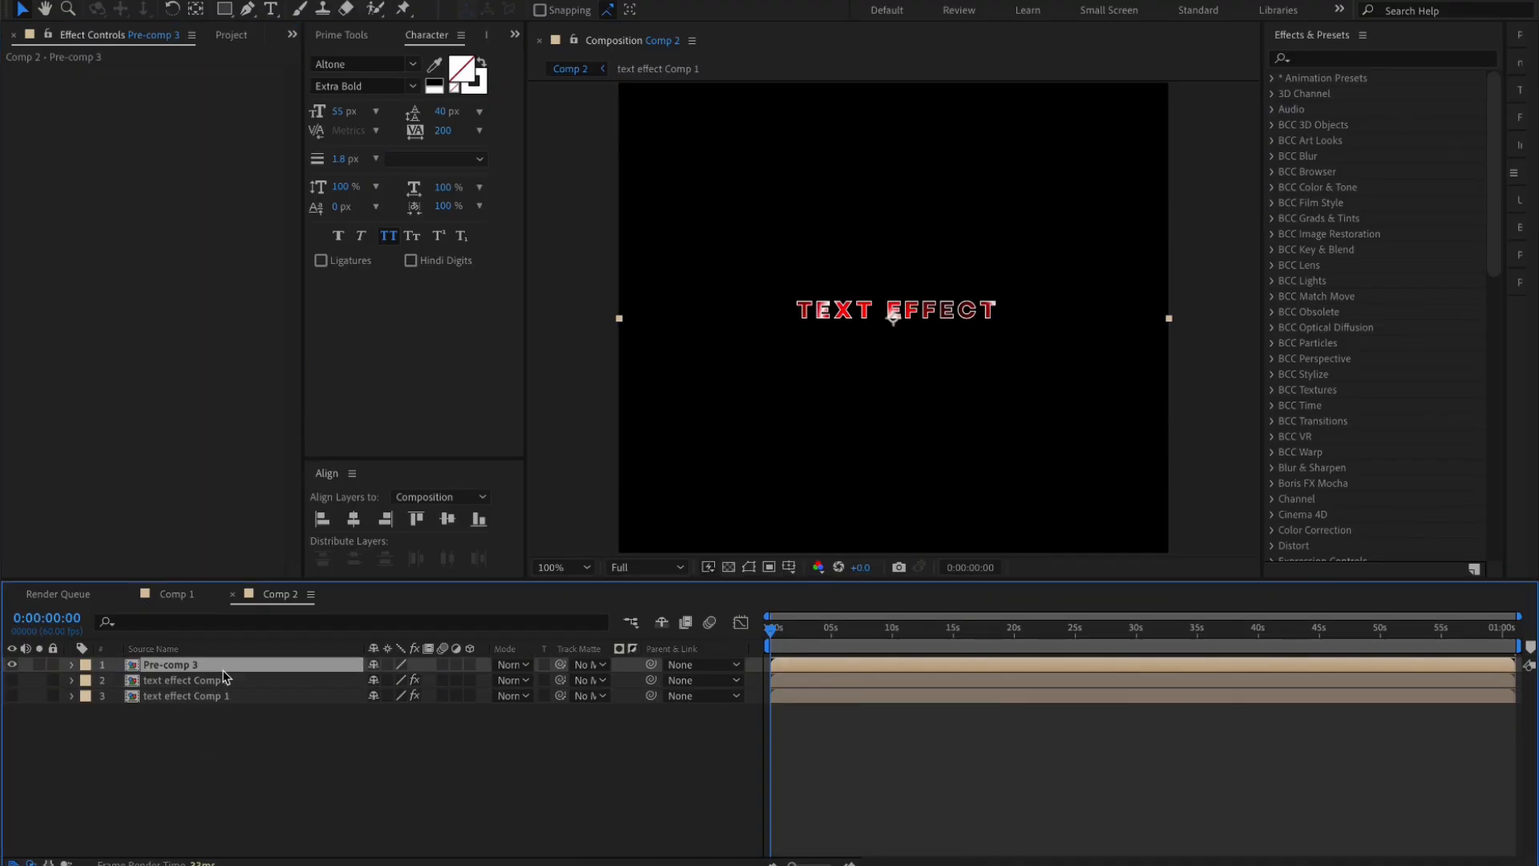
key("ctrl+v")
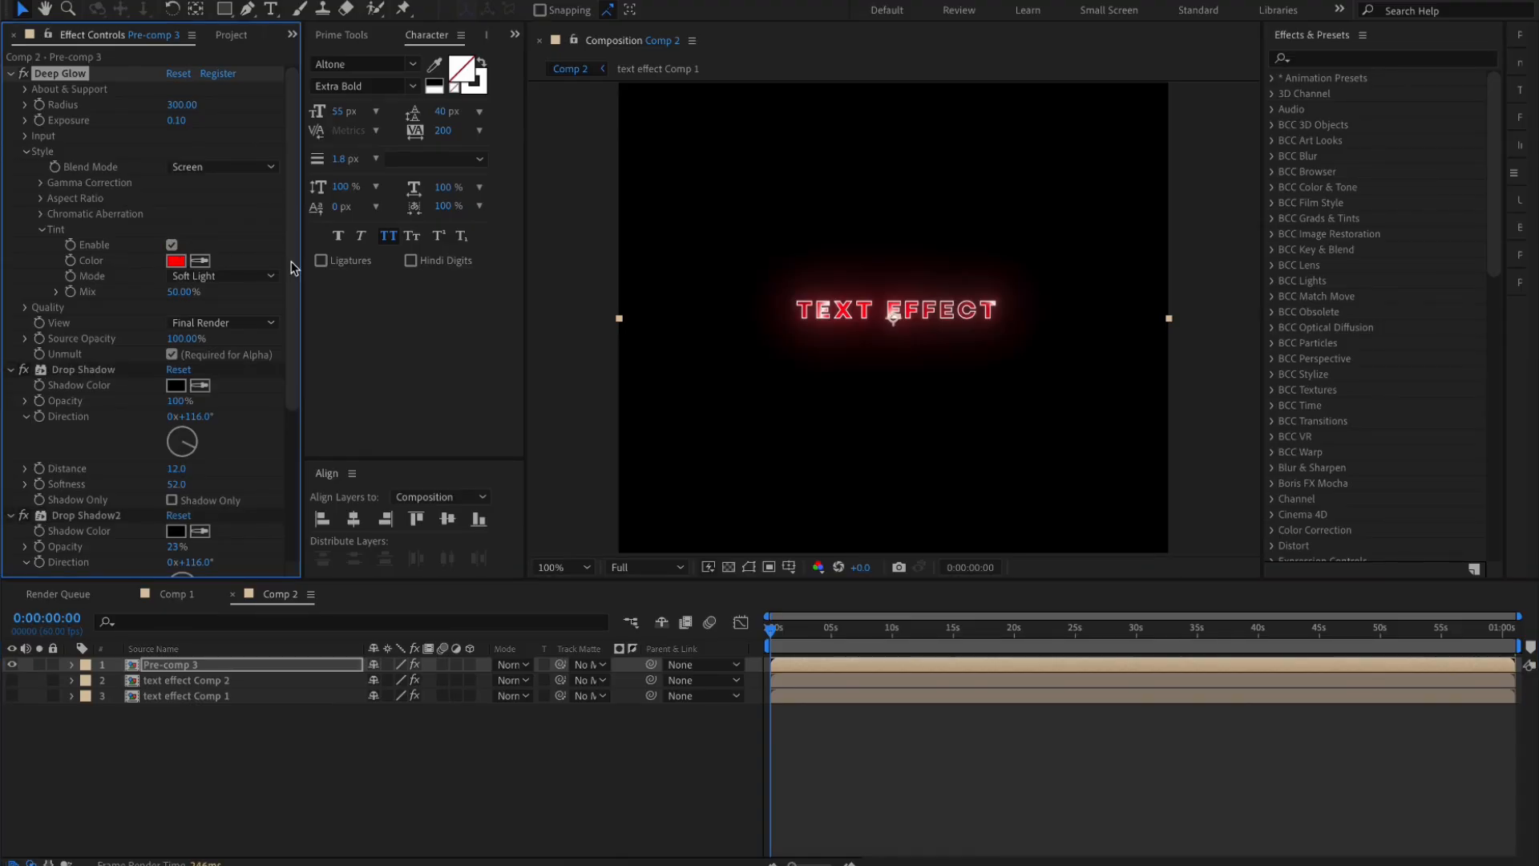
key("period")
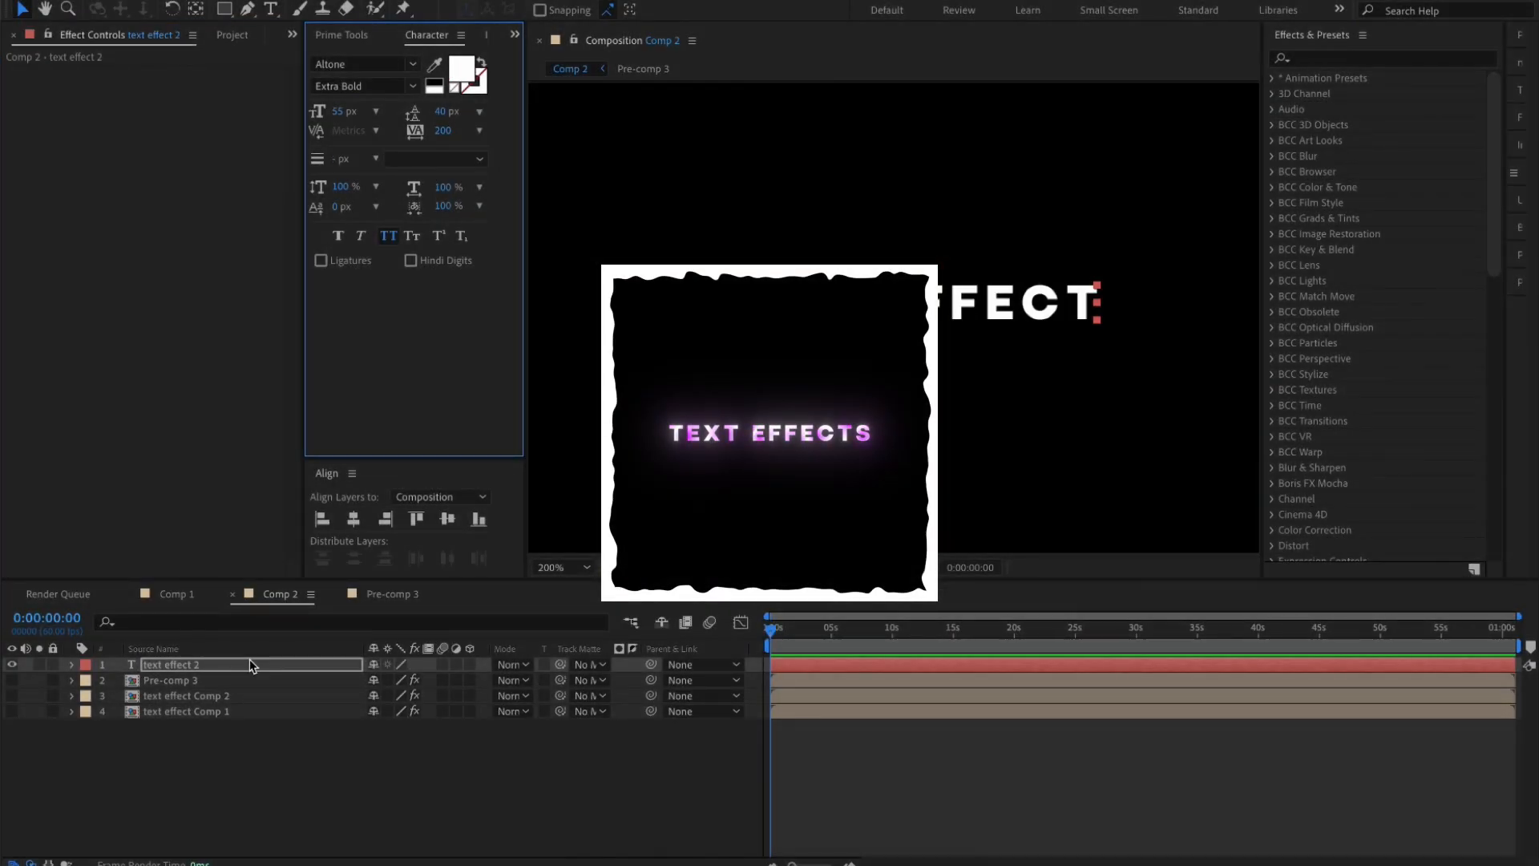
Apply the S_TextureCells effect to the plain white text effect 2 layer
key("ctrl+space")
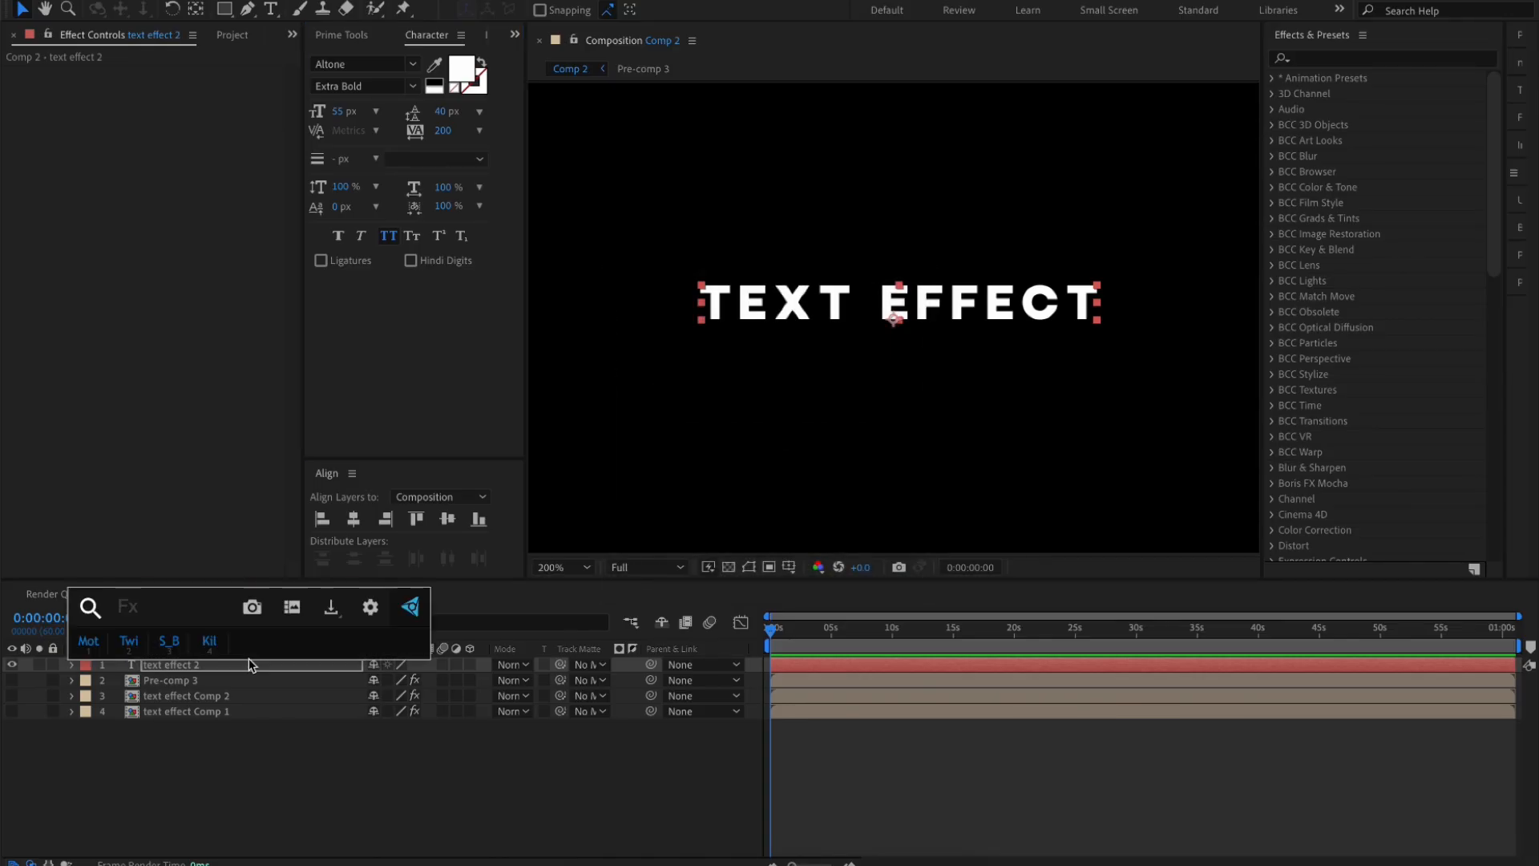
type("texturece")
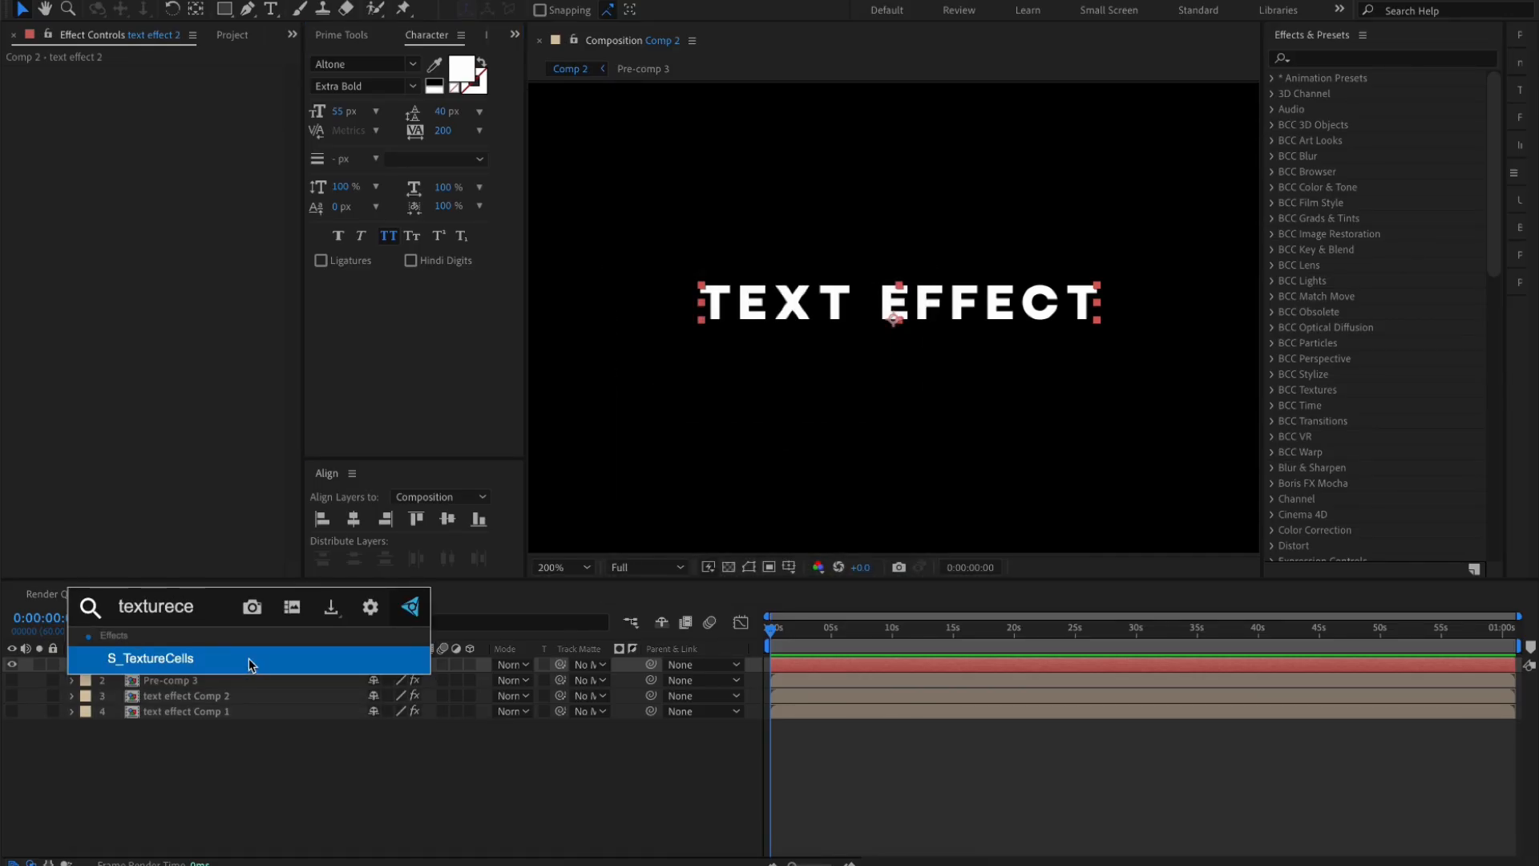
left_click(250, 662)
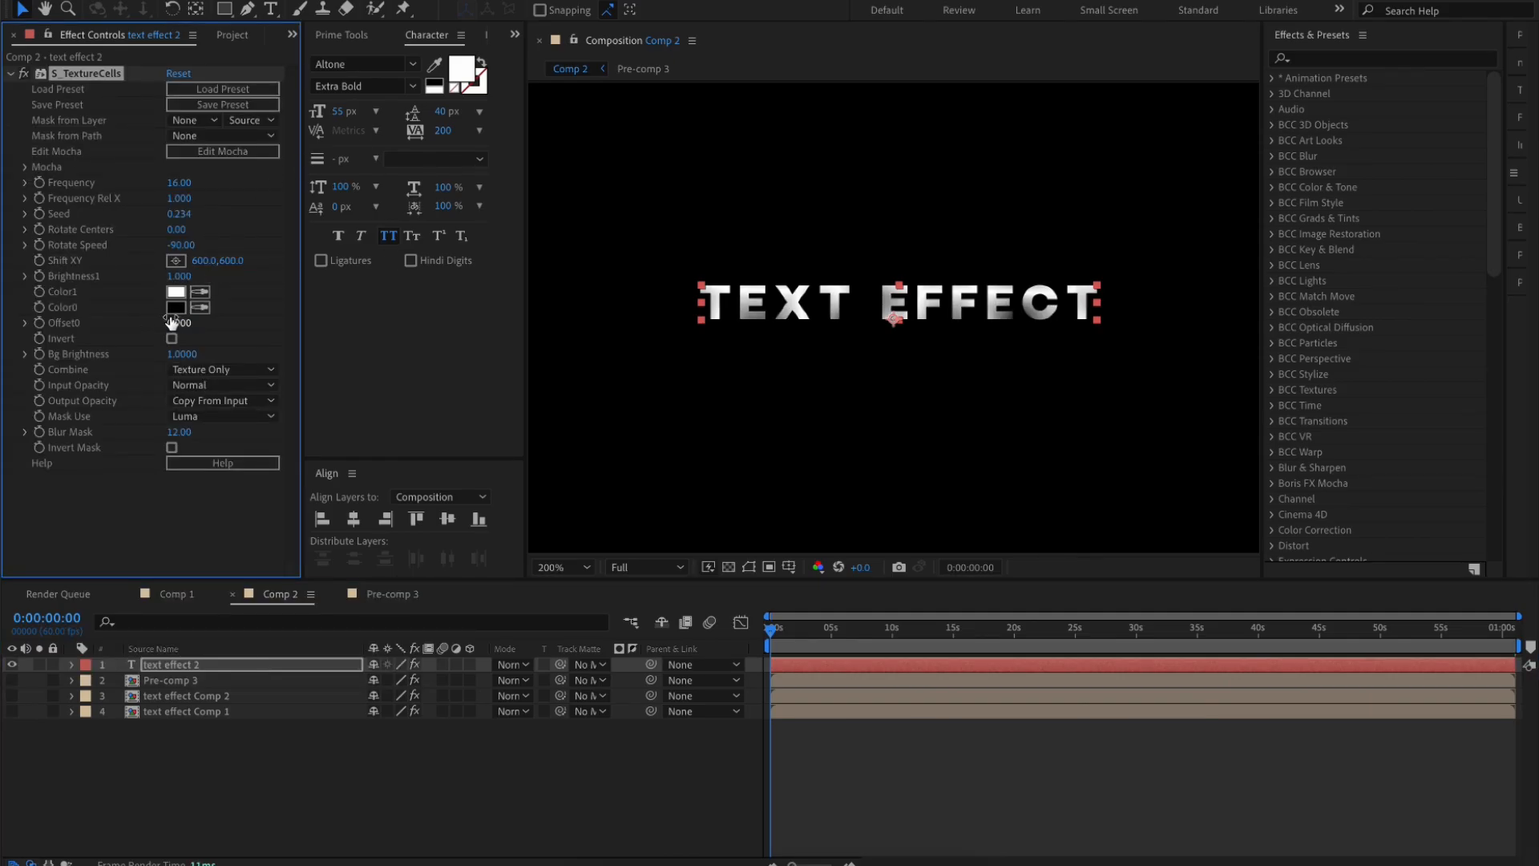
Set the S_TextureCells Color0 to red (FF0000) and its frequency to 22
left_click(175, 307)
left_click_drag(308, 465, 800, 158)
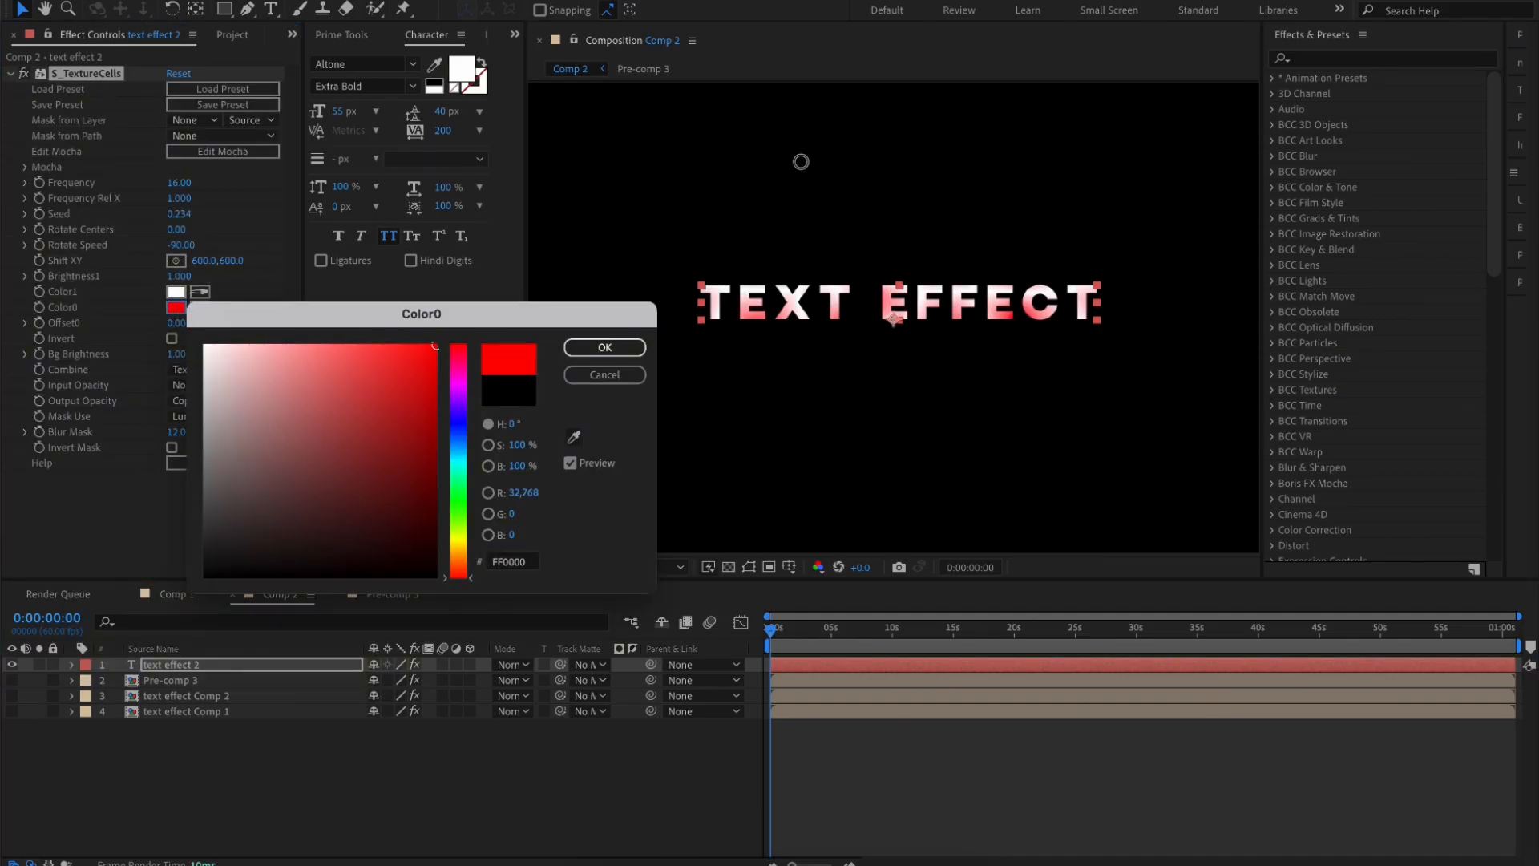
left_click(604, 347)
left_click(180, 184)
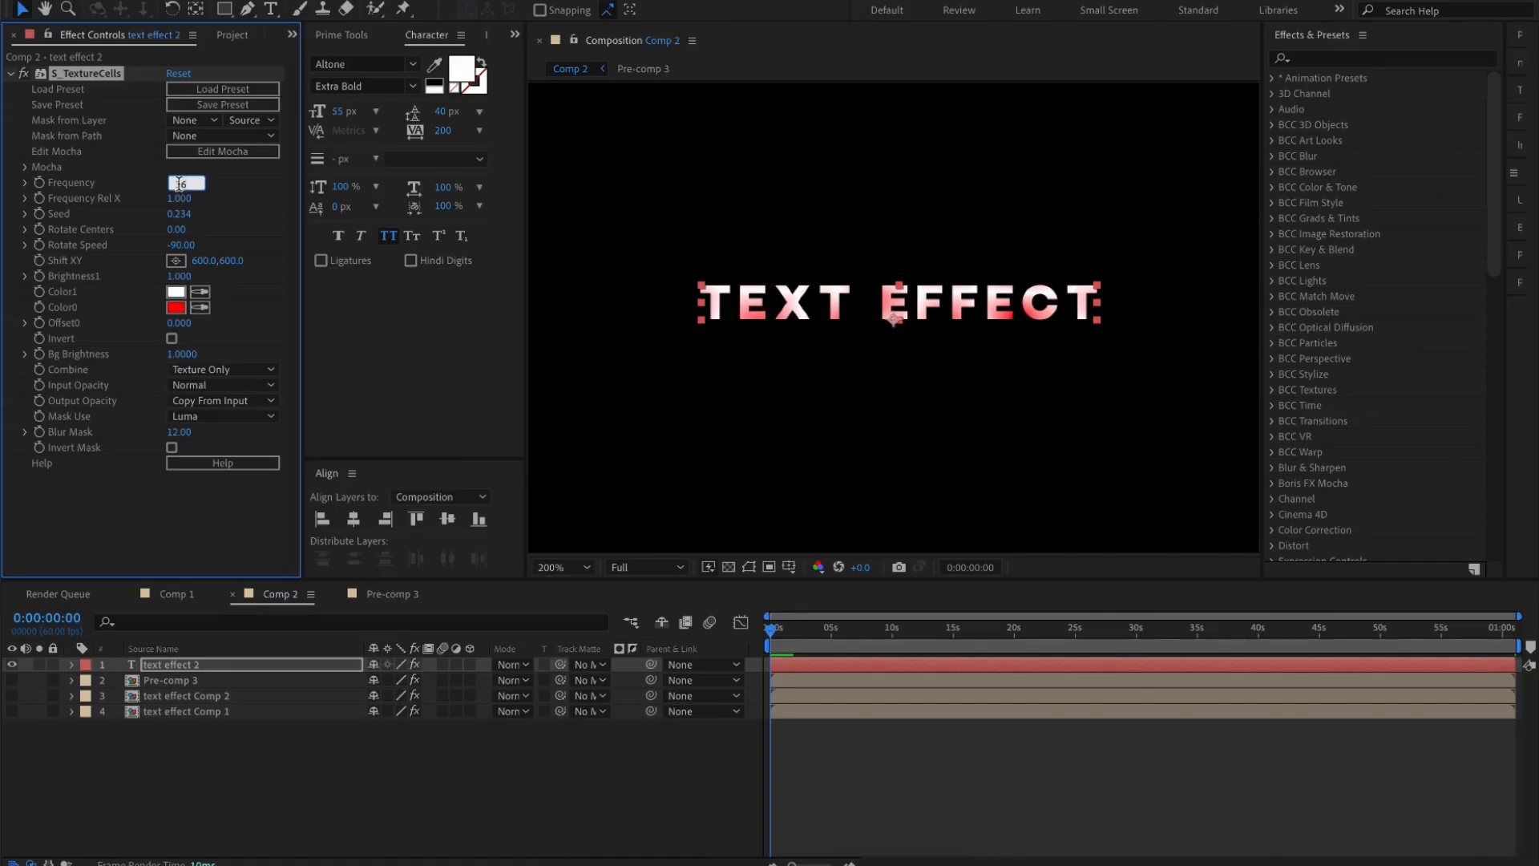
key("Return")
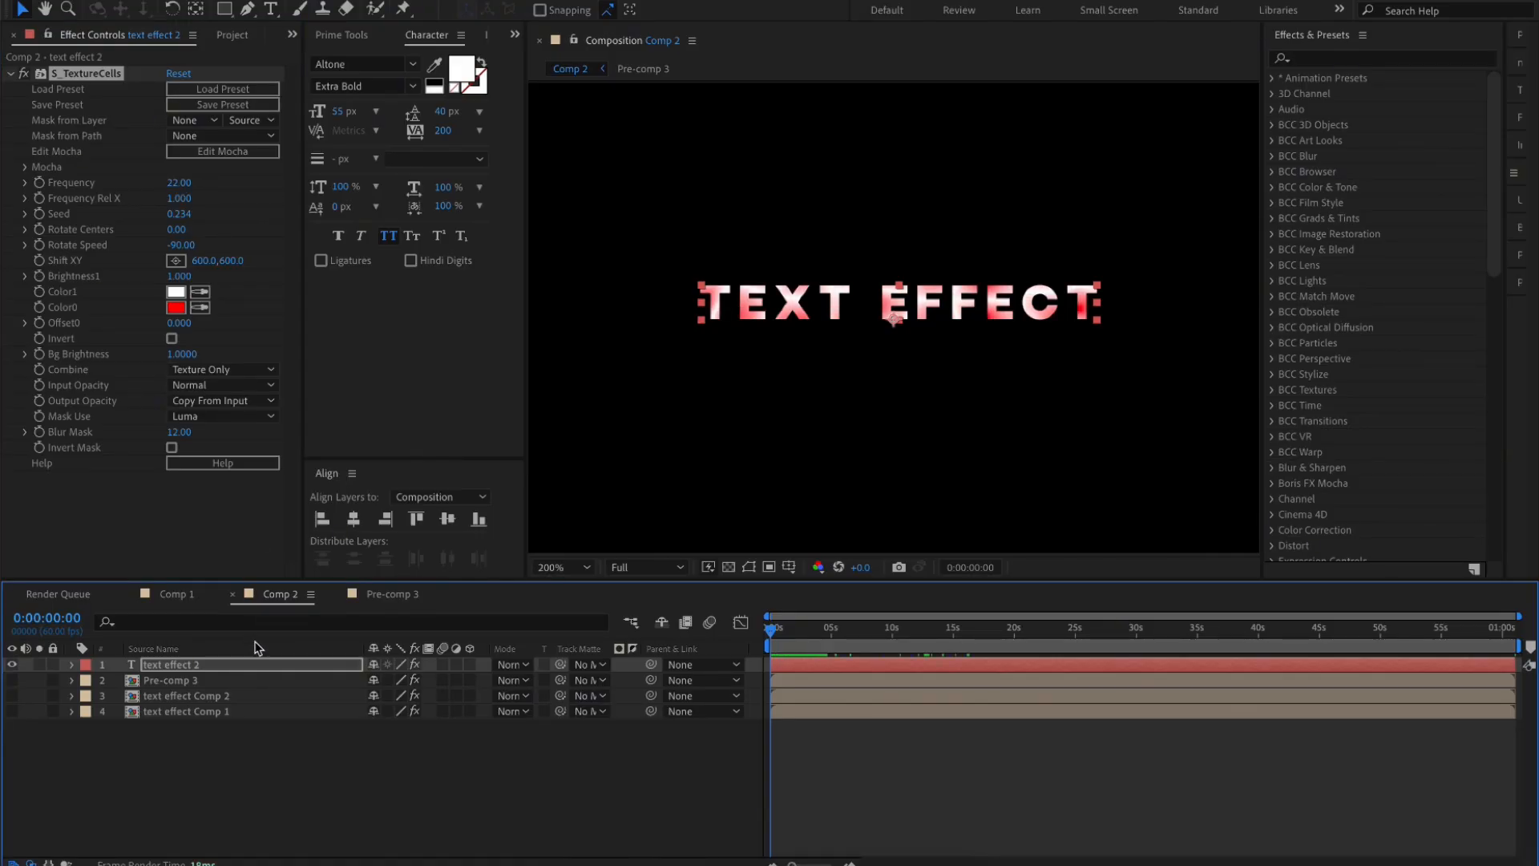
Pre-compose the S_TextureCells text layer as text effect 2 Comp 1, moving all attributes into the new composition
left_click(253, 663)
key("ctrl+shift+c")
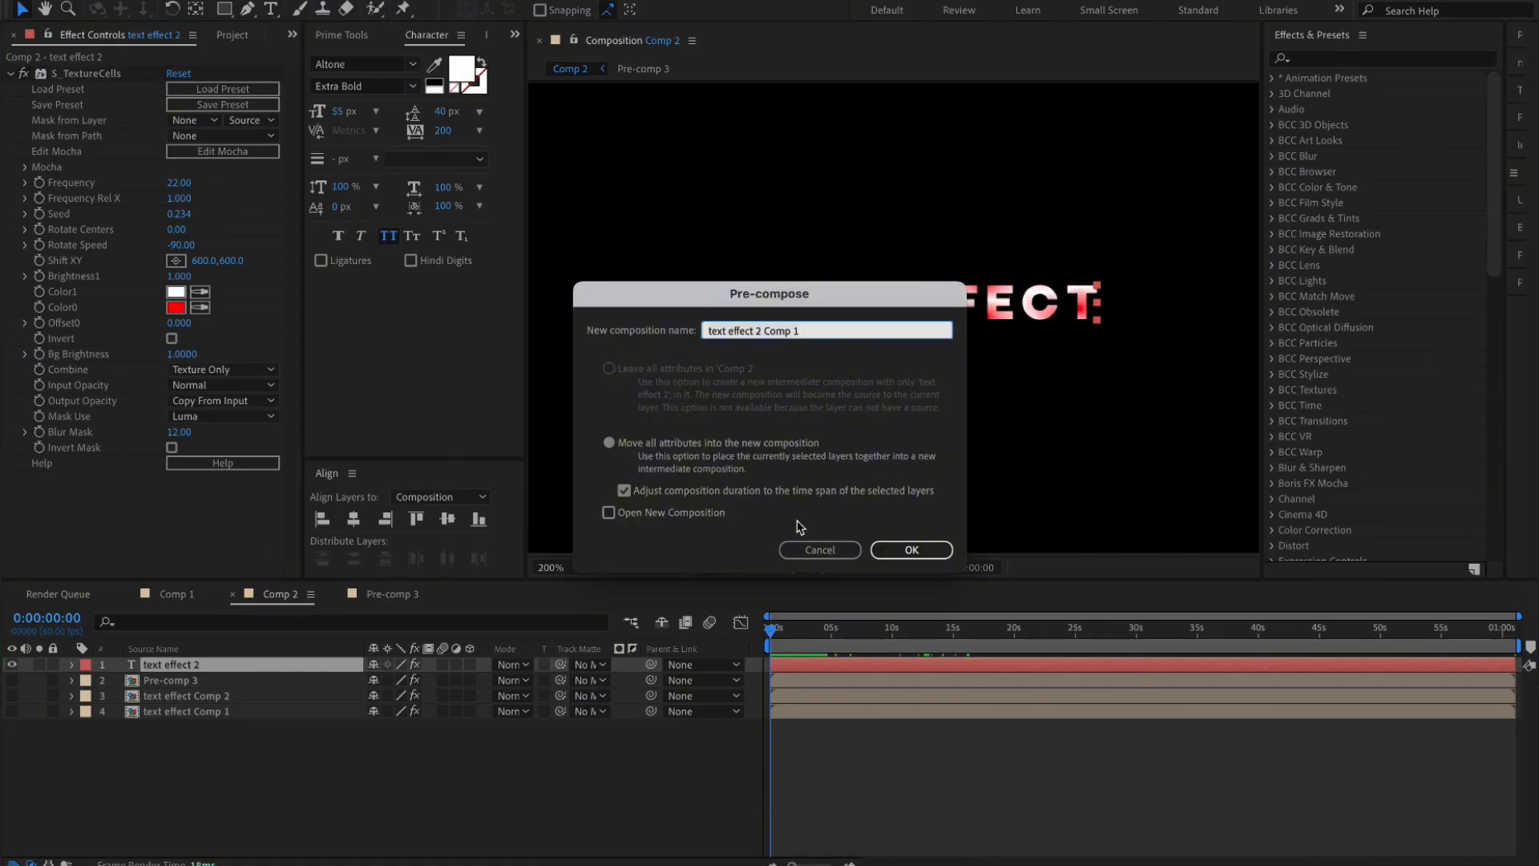
left_click(902, 545)
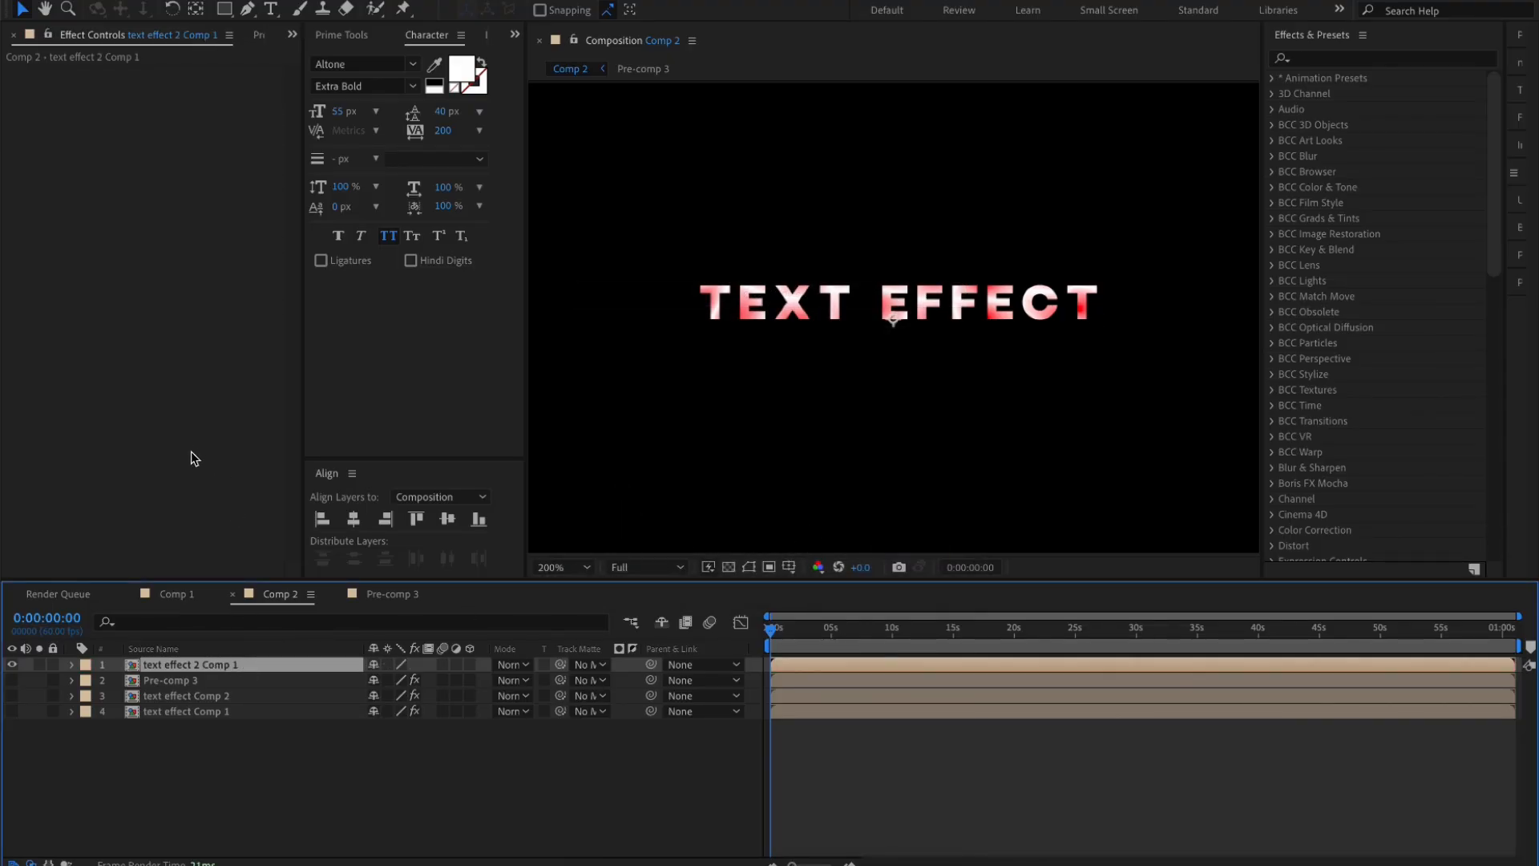
Copy the Deep Glow and all Drop Shadow effects from Pre-comp 3 onto text effect 2 Comp 1
left_click(189, 680)
key("ctrl+a")
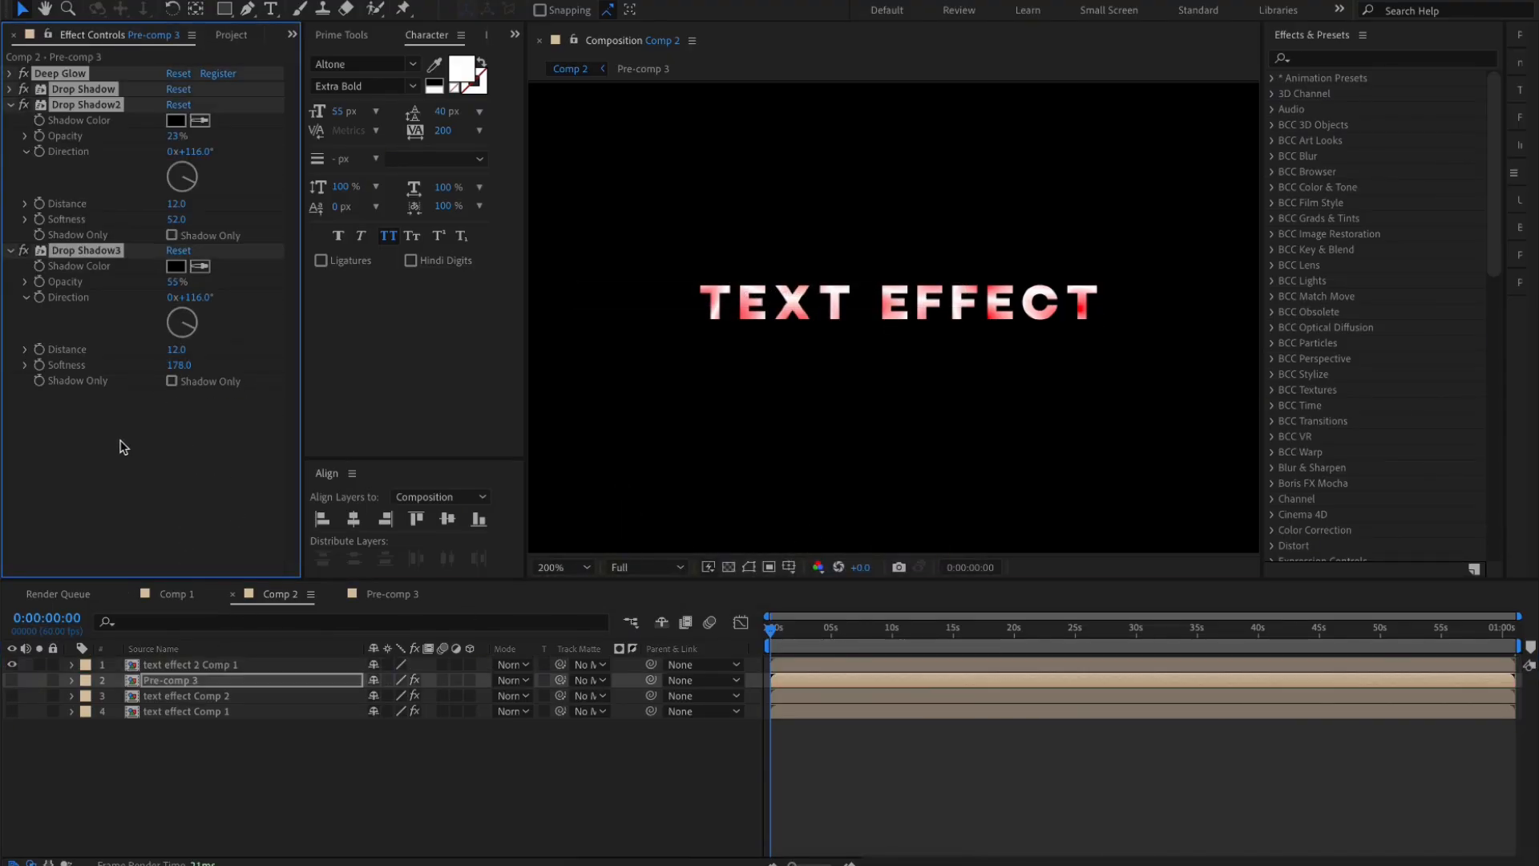
left_click(272, 671)
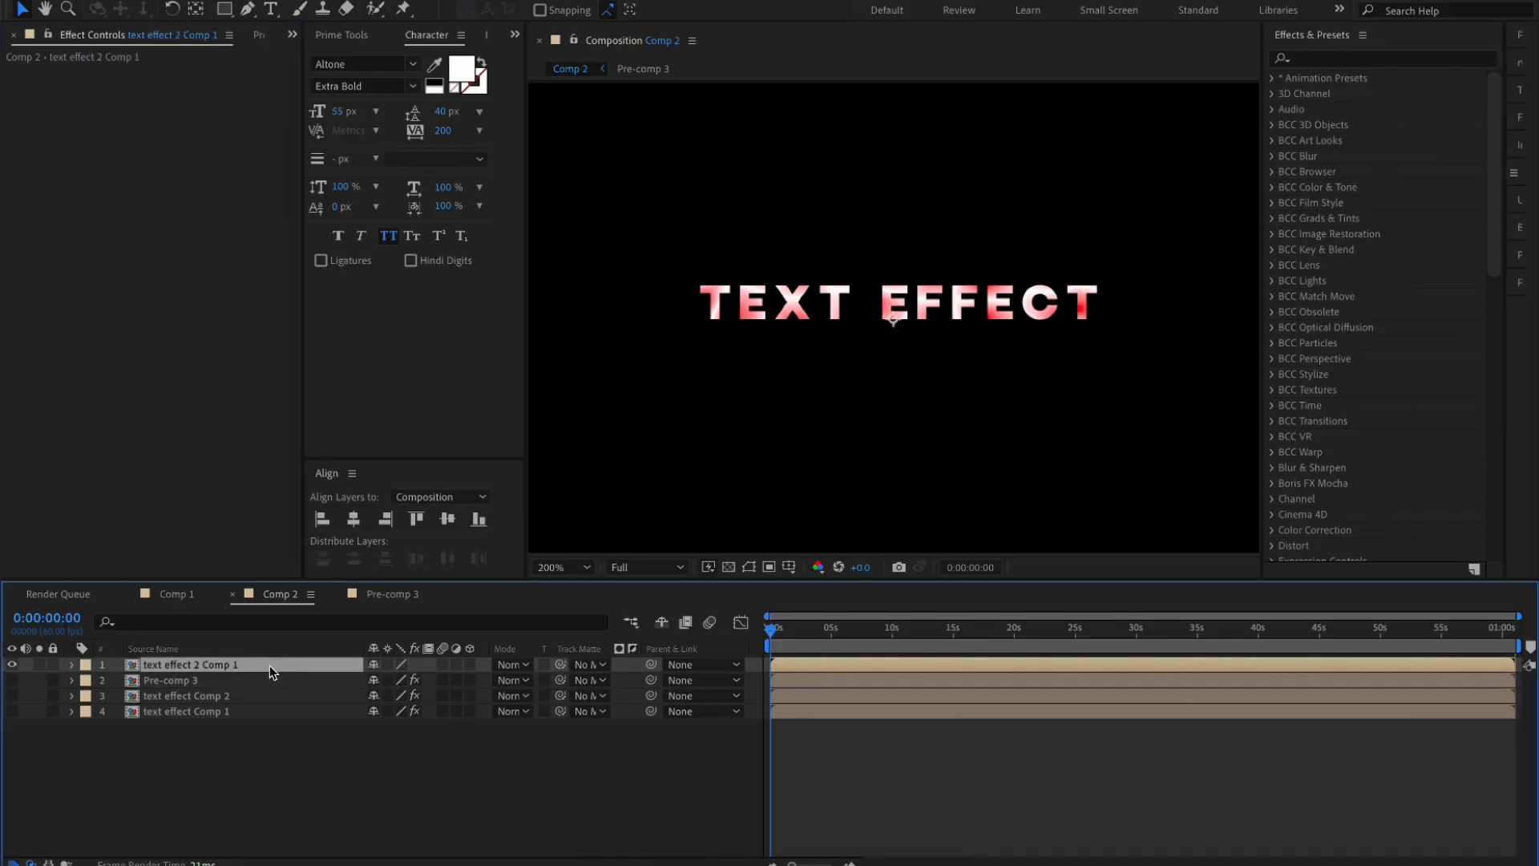
key("ctrl+v")
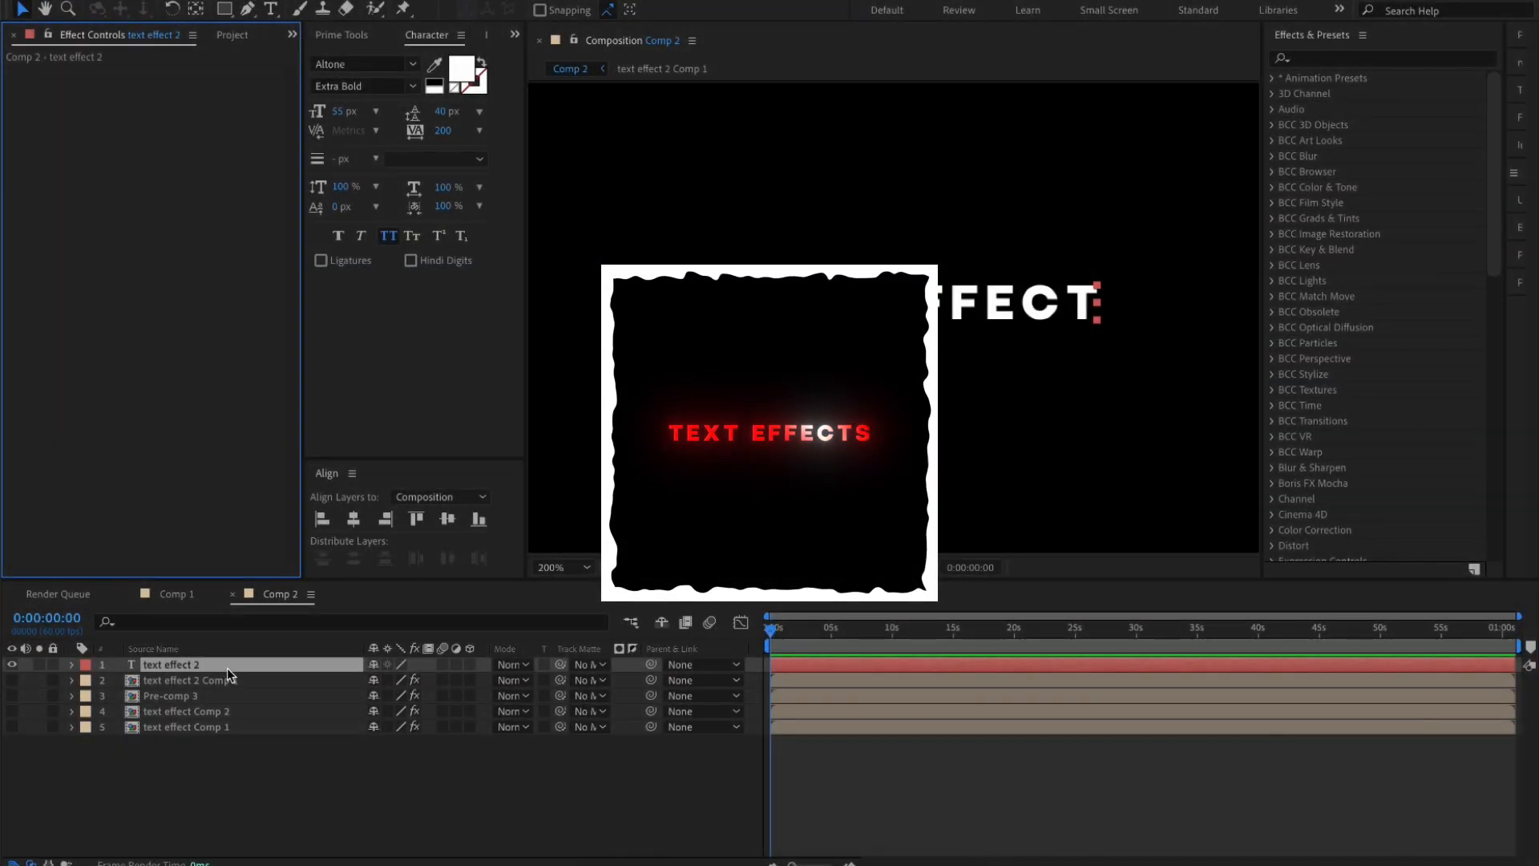
Set the fill color of the new text effect 2 layer to red (FF0000)
left_click(463, 71)
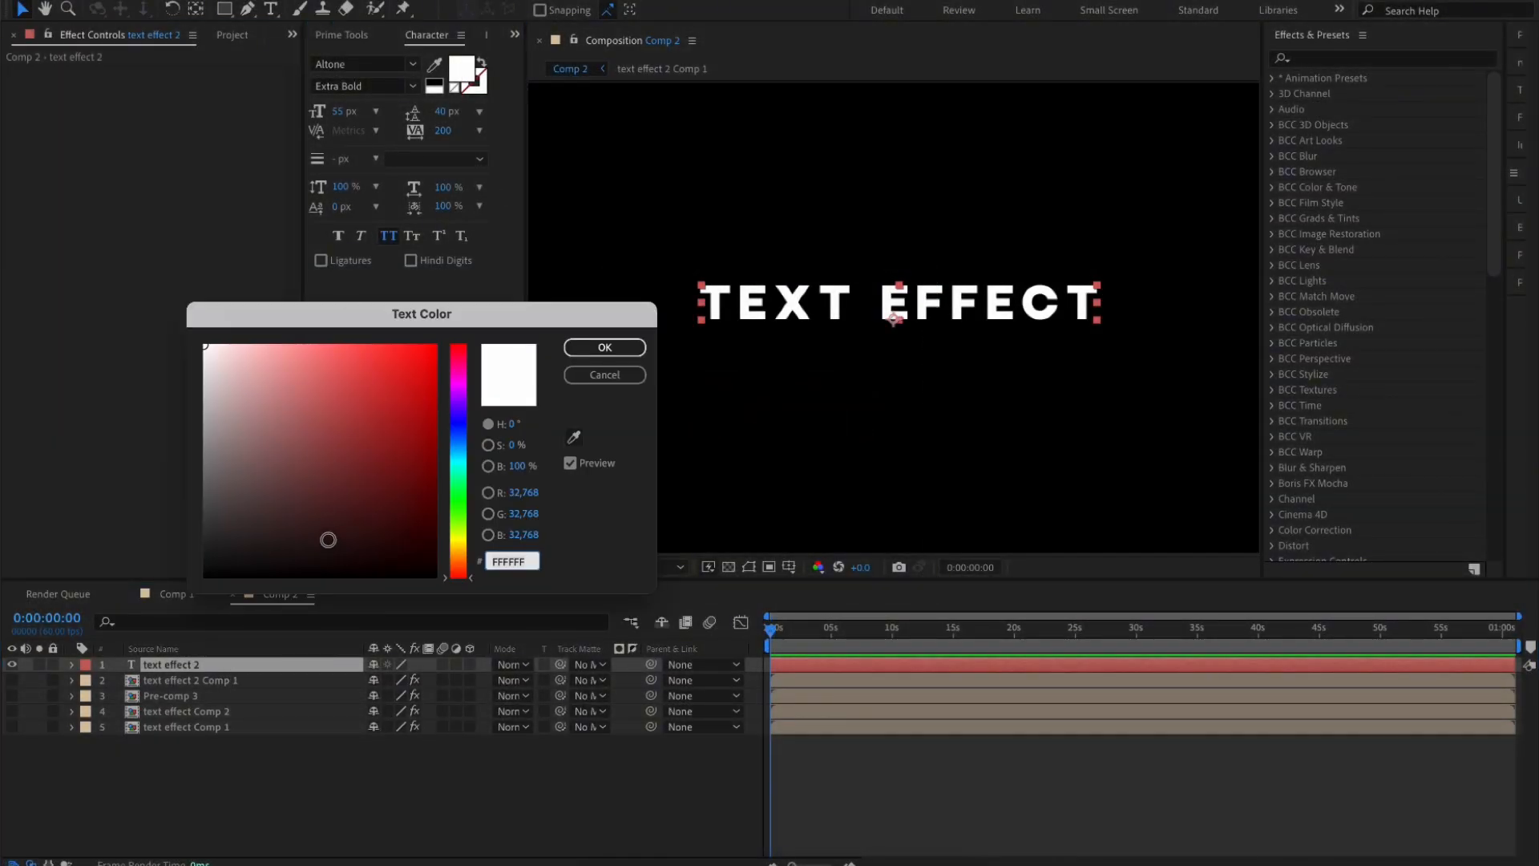
type("FF0000")
key("Tab")
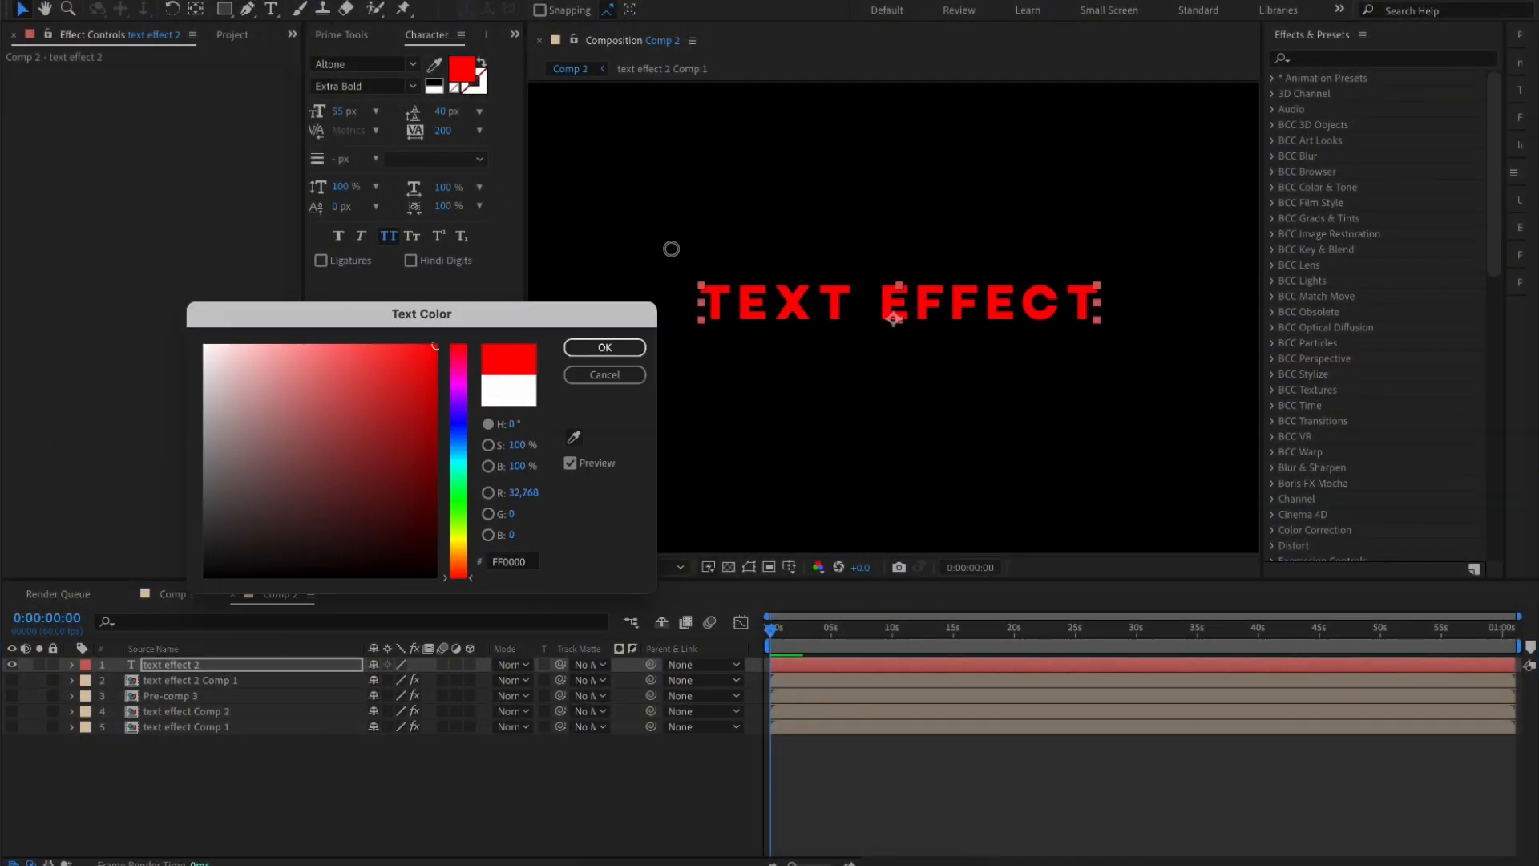
left_click(611, 347)
Apply CC Light Sweep to the red text layer and place its center just before the first letter, at about 355, 581
key("ctrl+space")
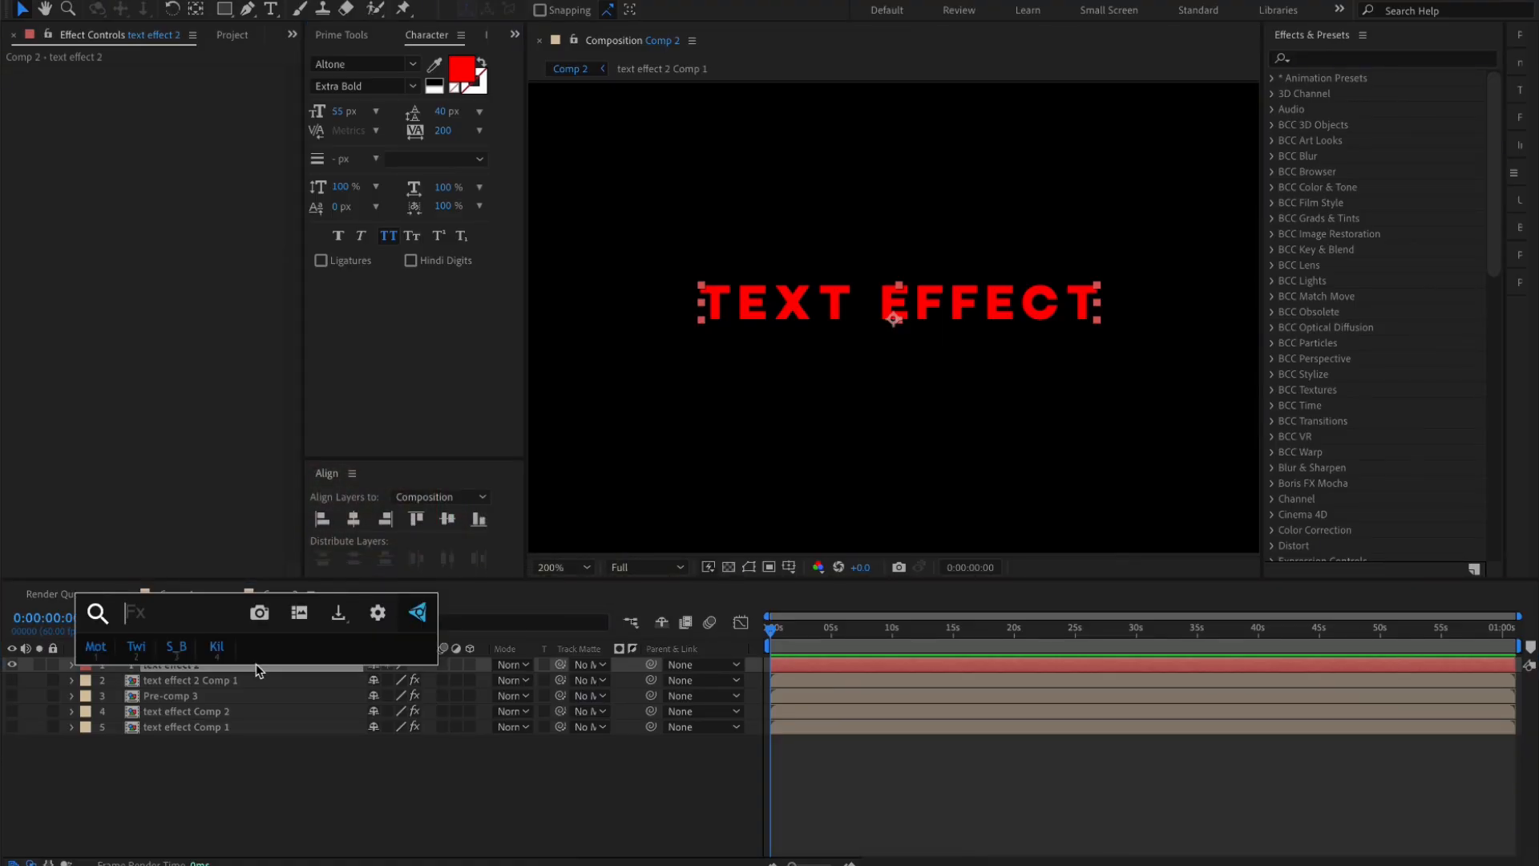
type("cc light")
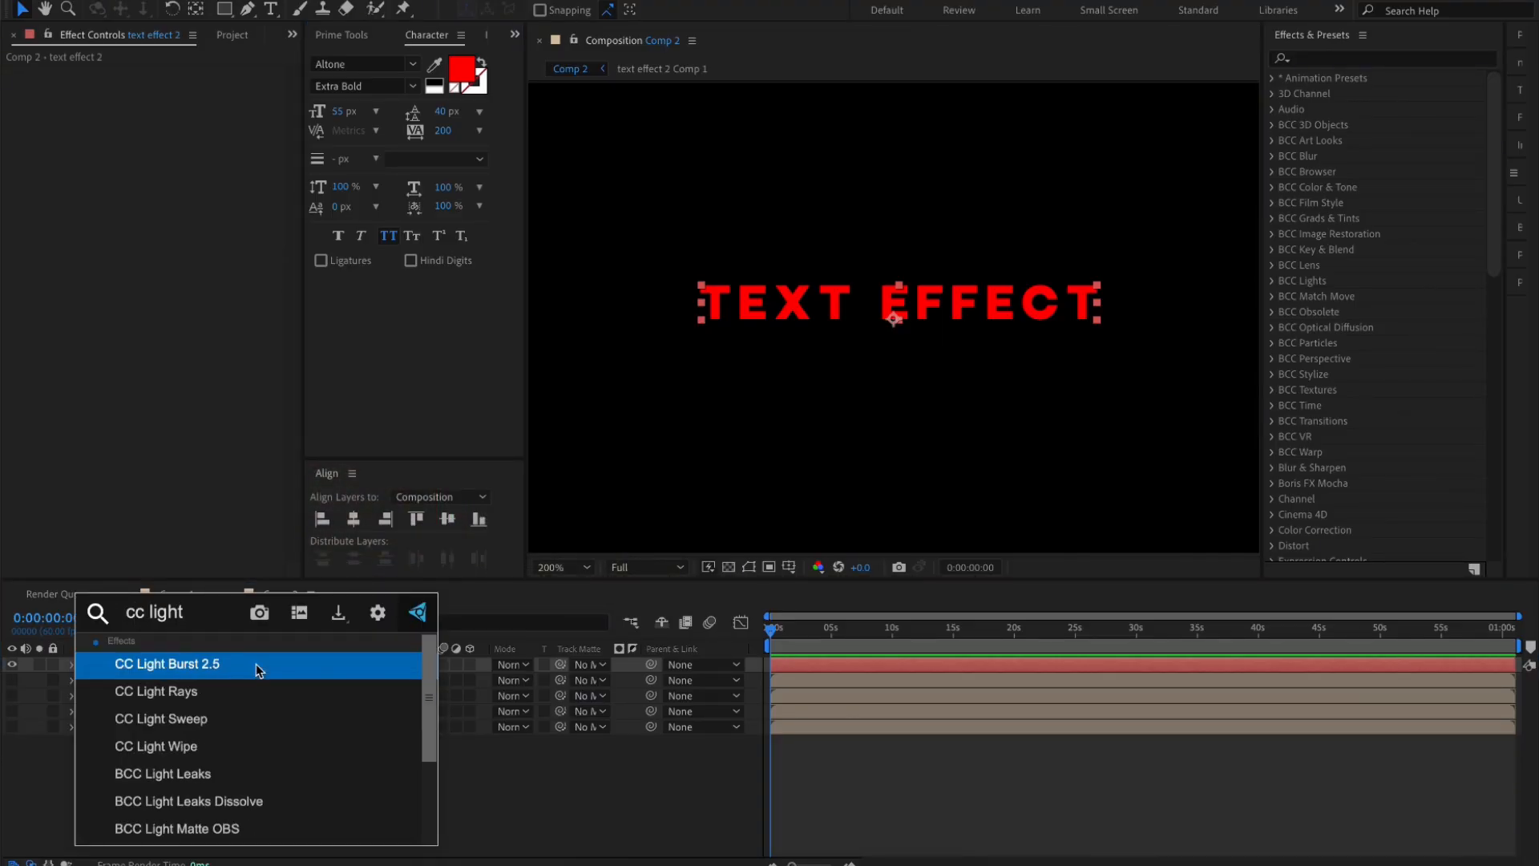
left_click(225, 719)
left_click(176, 89)
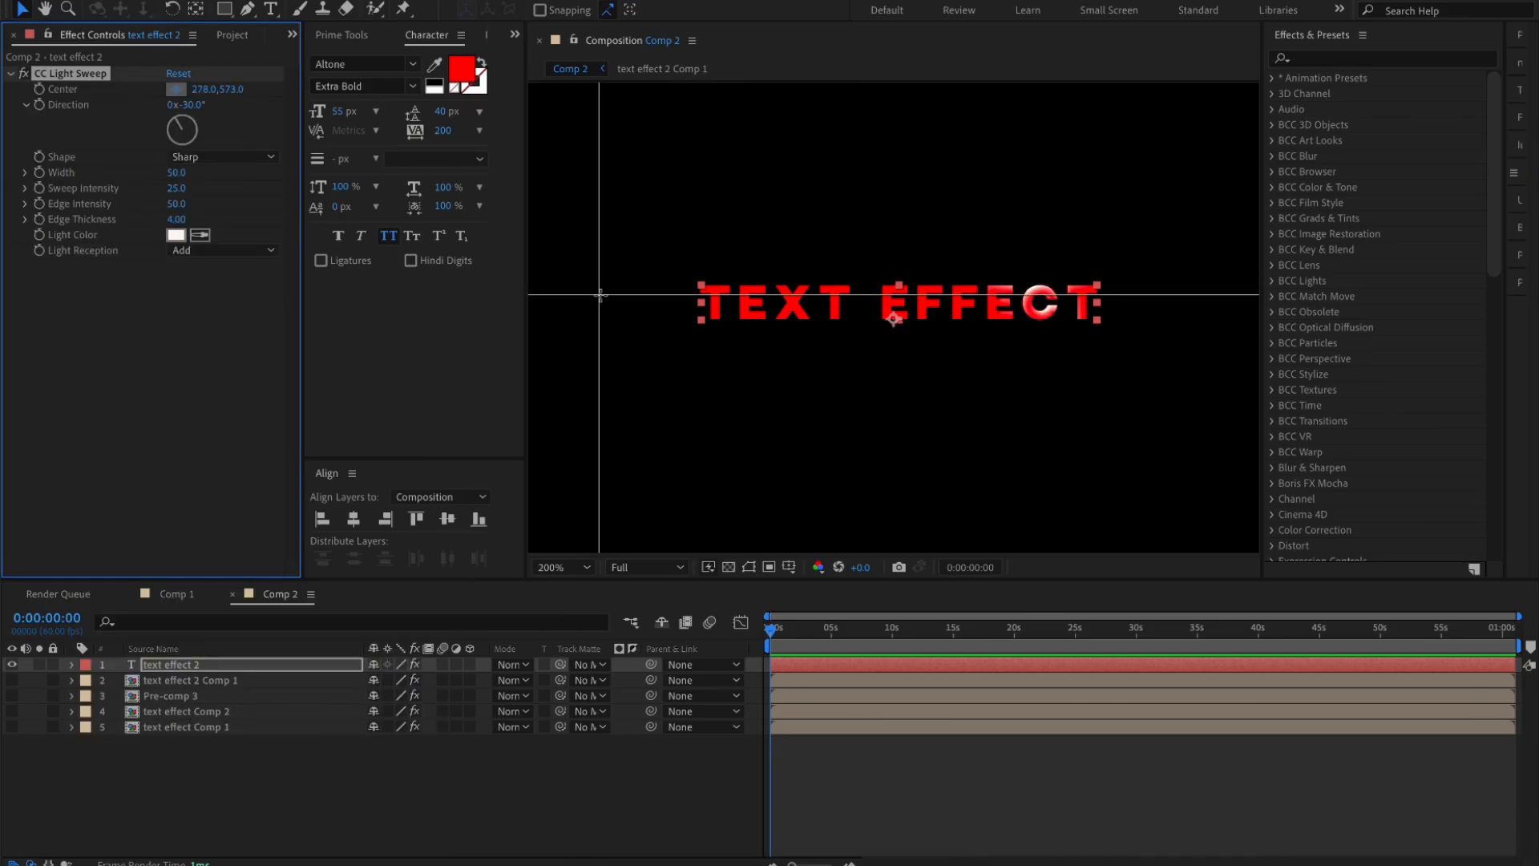
left_click(668, 302)
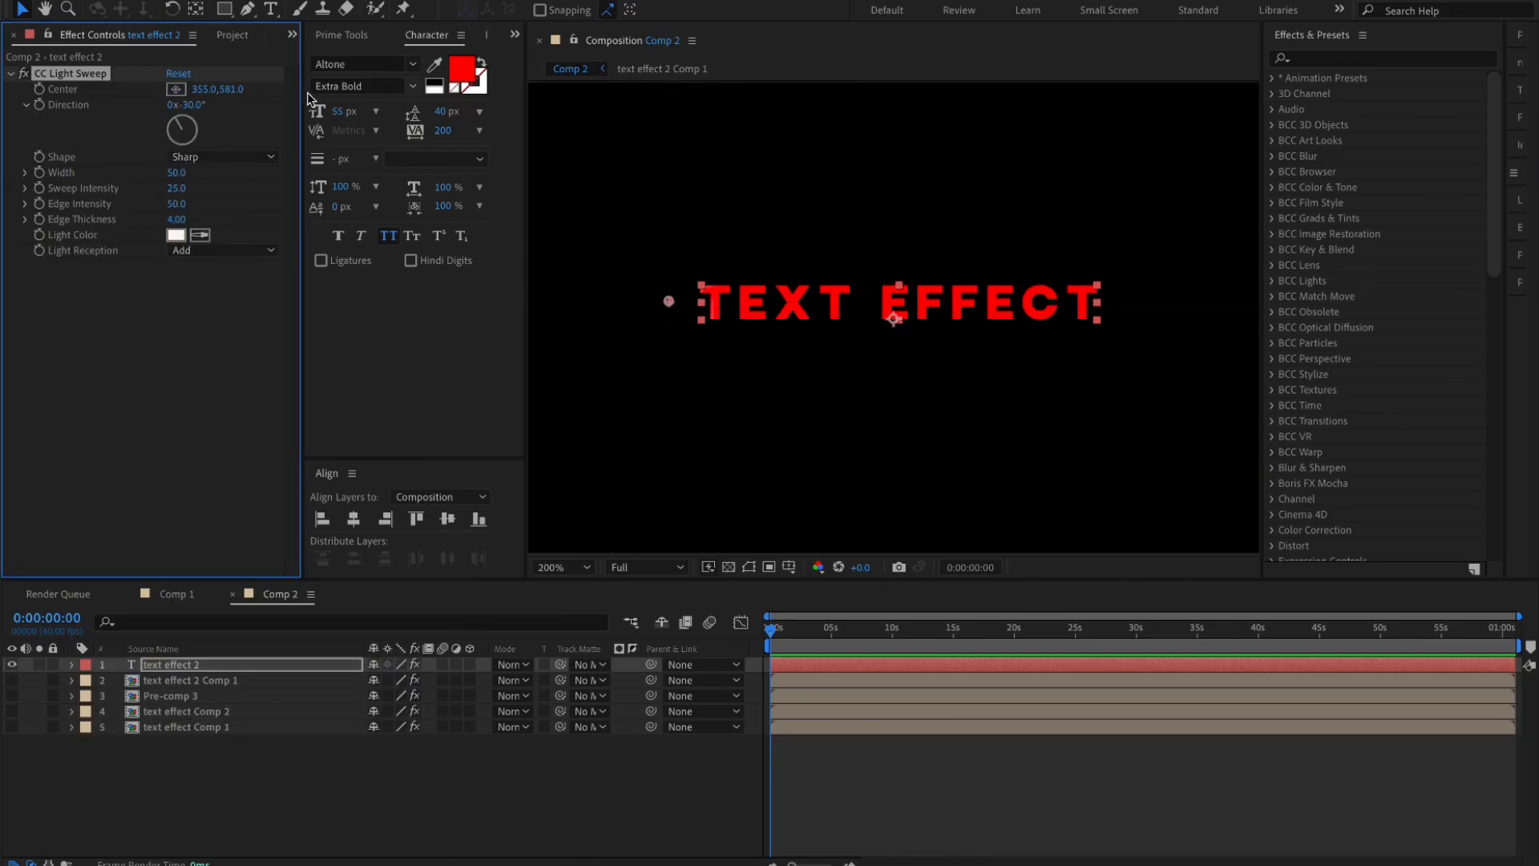
Set the CC Light Sweep edge thickness to 20 and edge intensity to 60, with center keyframing enabled at 0:00:00:00
left_click(177, 220)
type("25")
key("Return")
left_click(173, 204)
type("50")
key("Return")
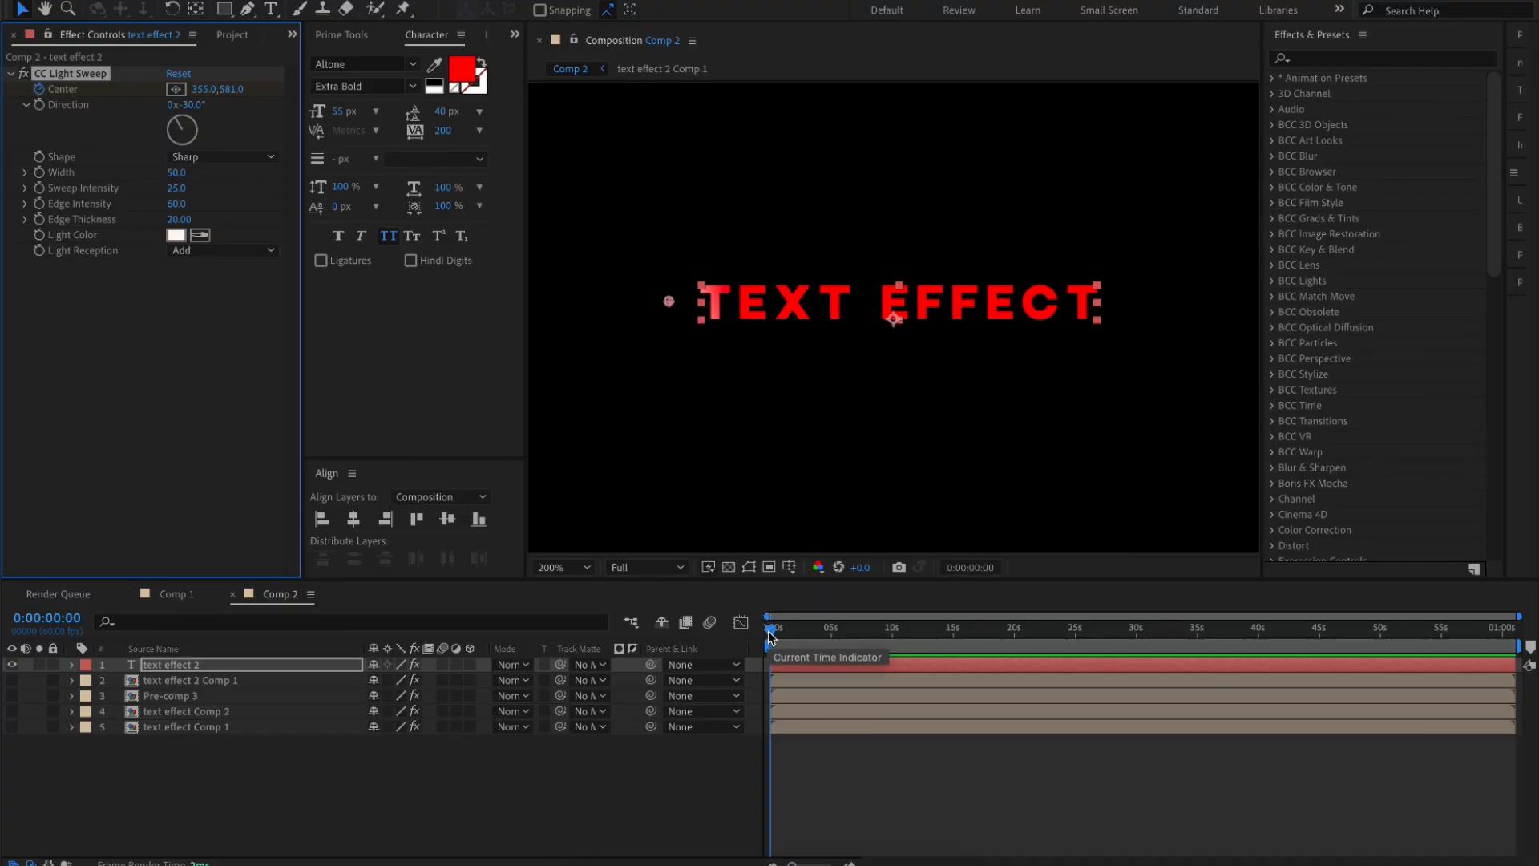
At 0:00:04:03, keyframe the CC Light Sweep center farther along X so the light travels across the text
left_click_drag(768, 636, 821, 636)
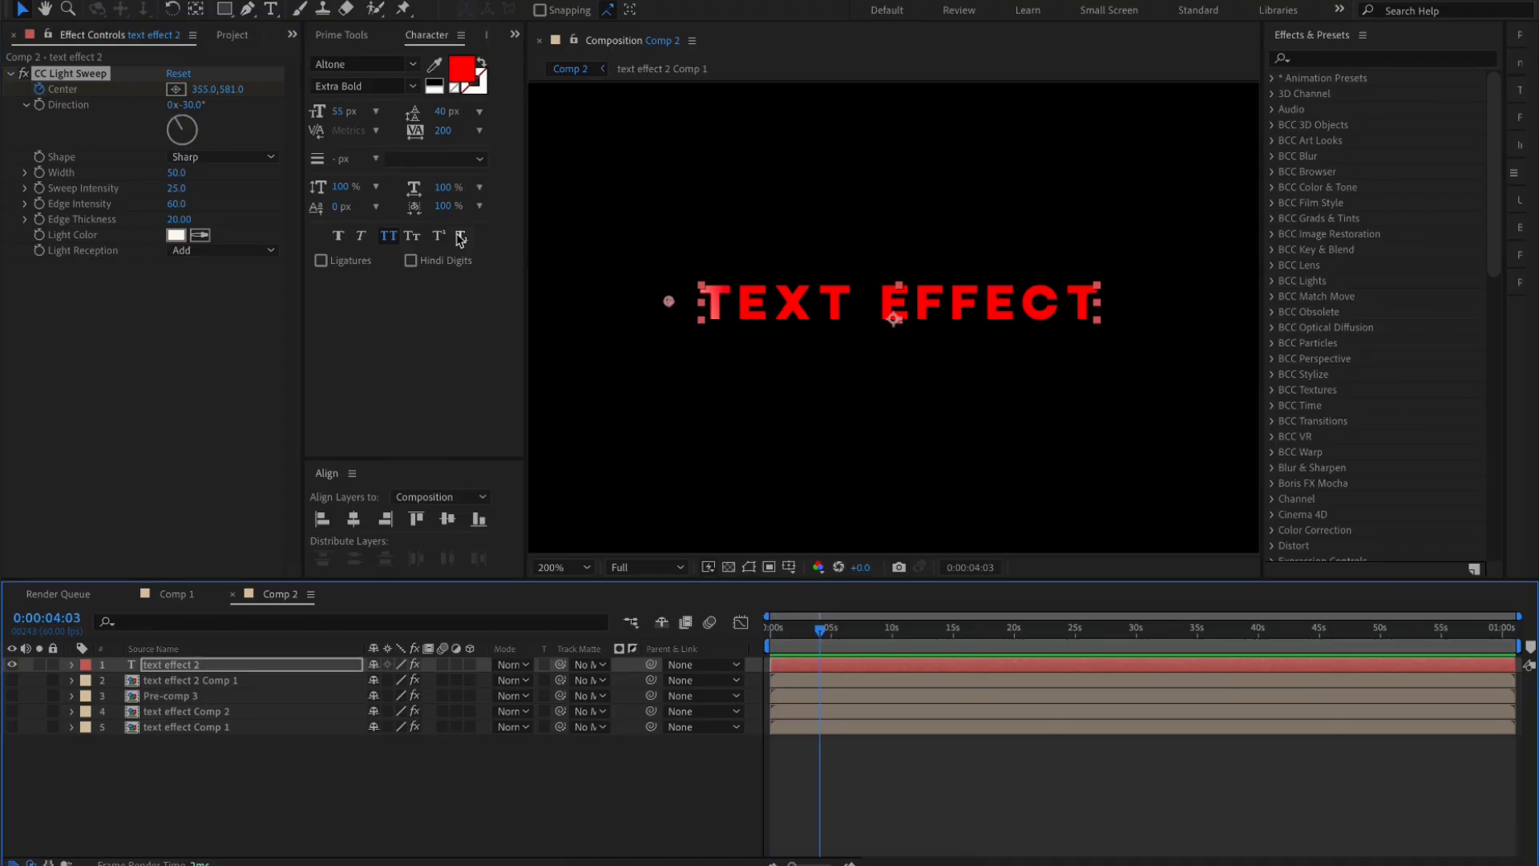
left_click_drag(205, 89, 740, 135)
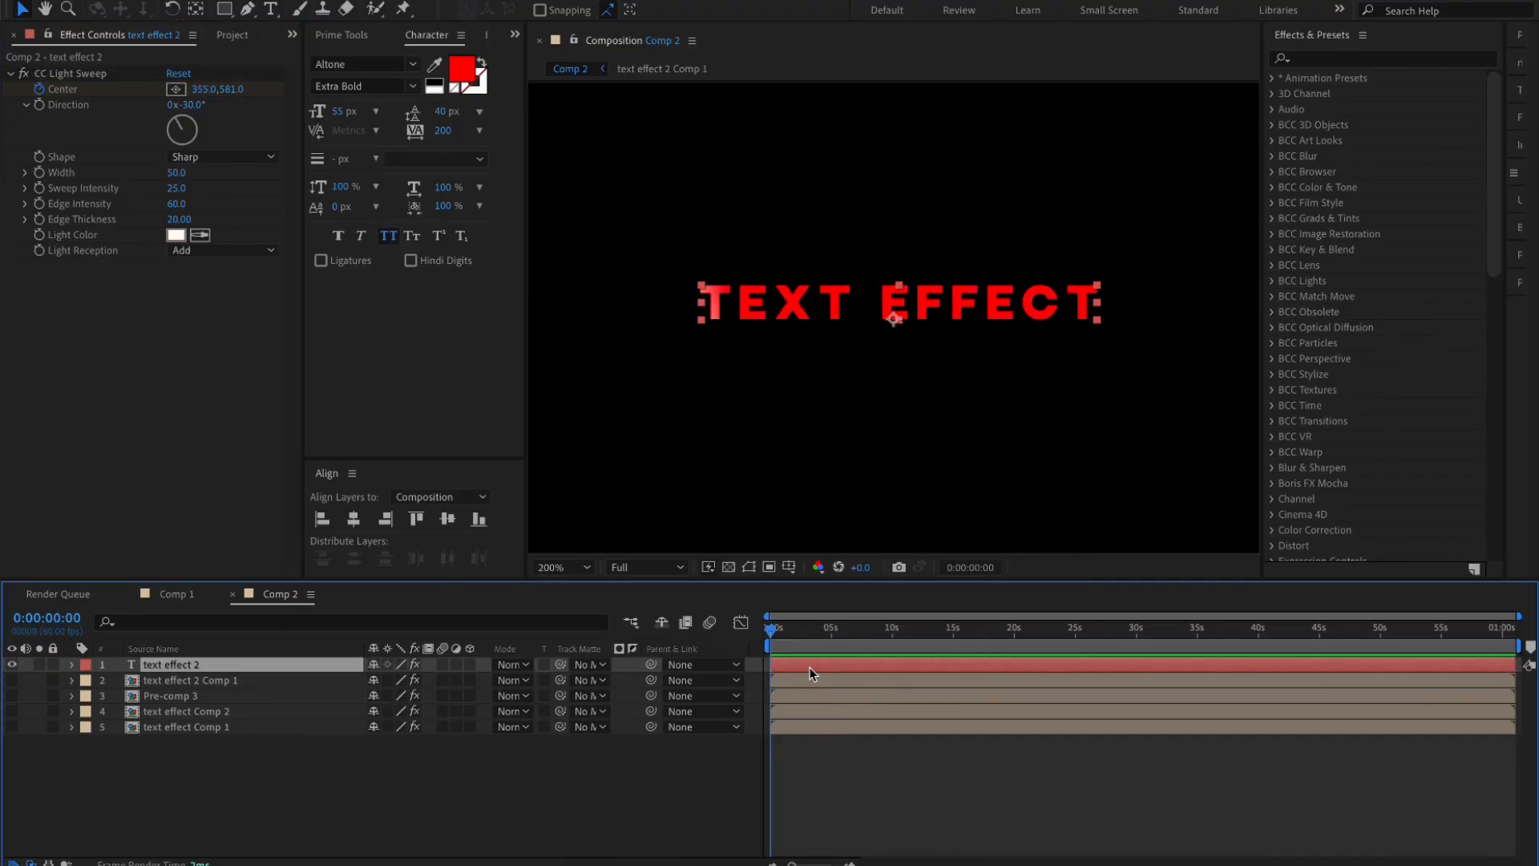
Pre-compose the light sweep text layer as text effect 2 Comp 2 and apply Bevel Alpha to it
key("ctrl+shift+c")
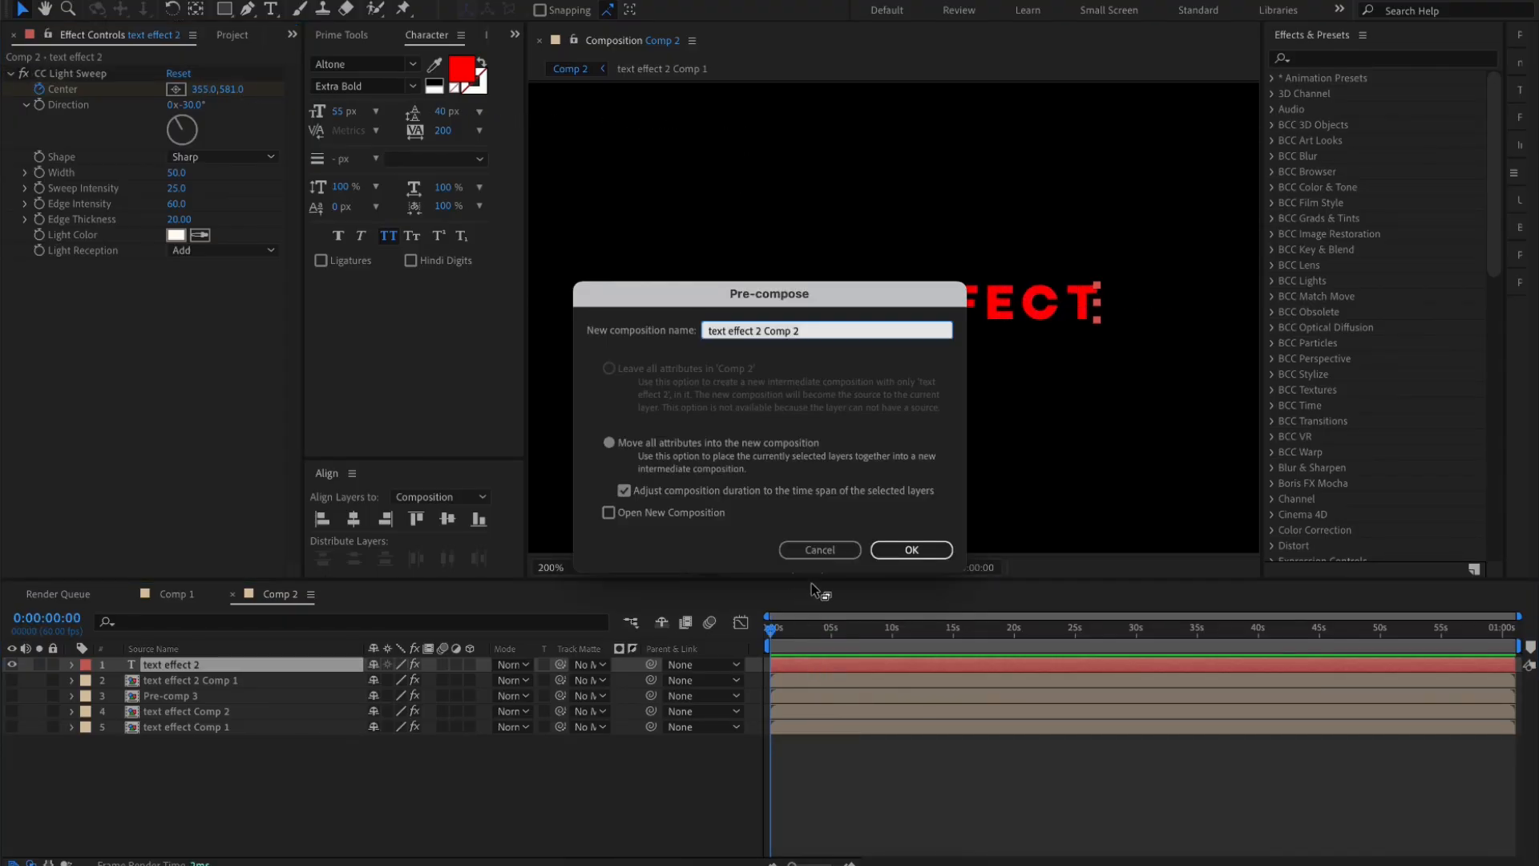
left_click(901, 552)
key("ctrl+space")
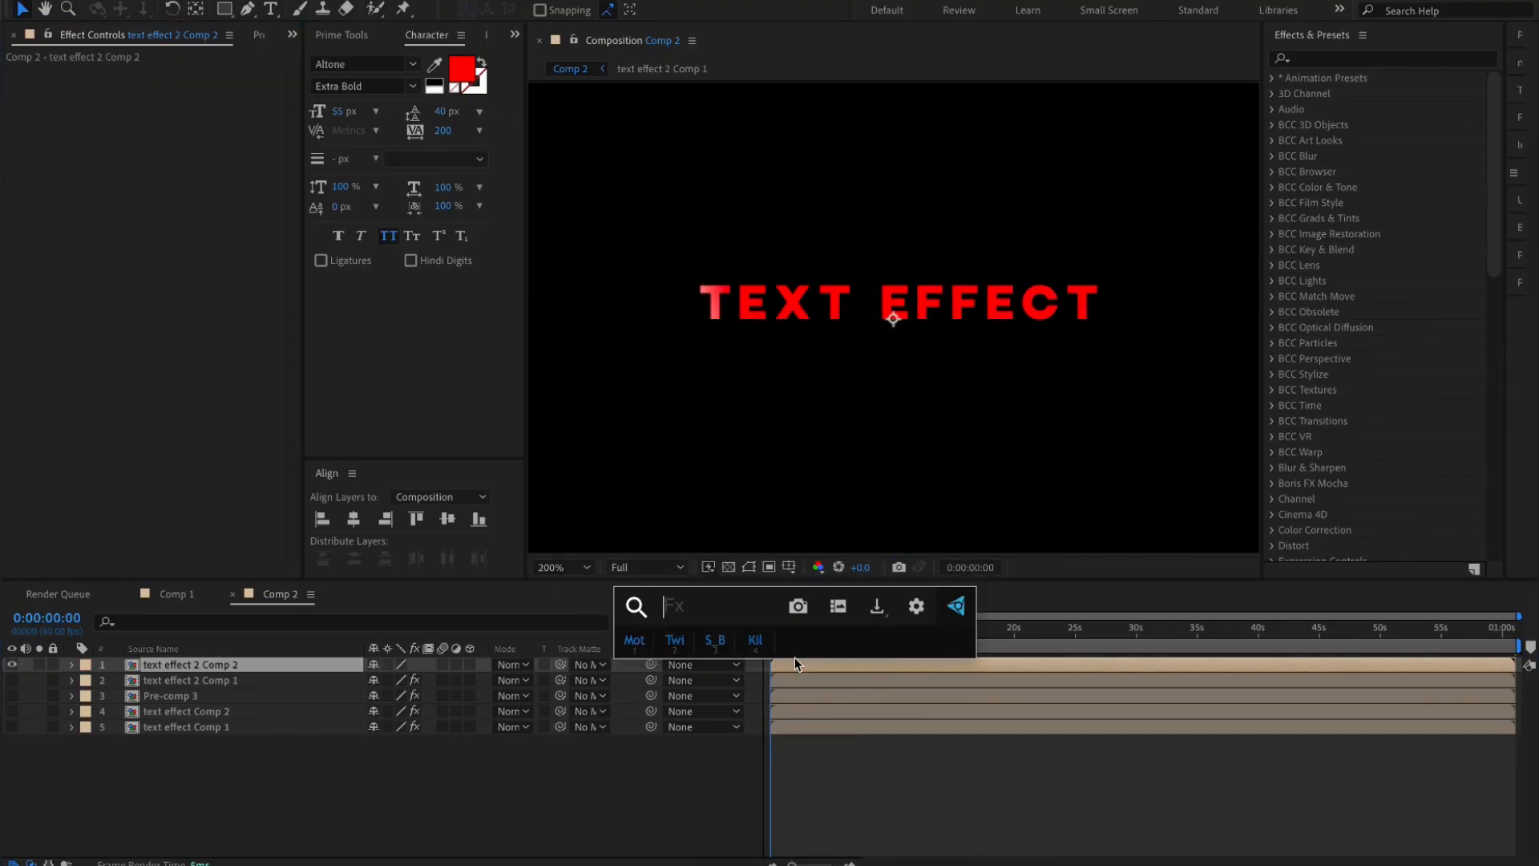
type("bevel")
key("Return")
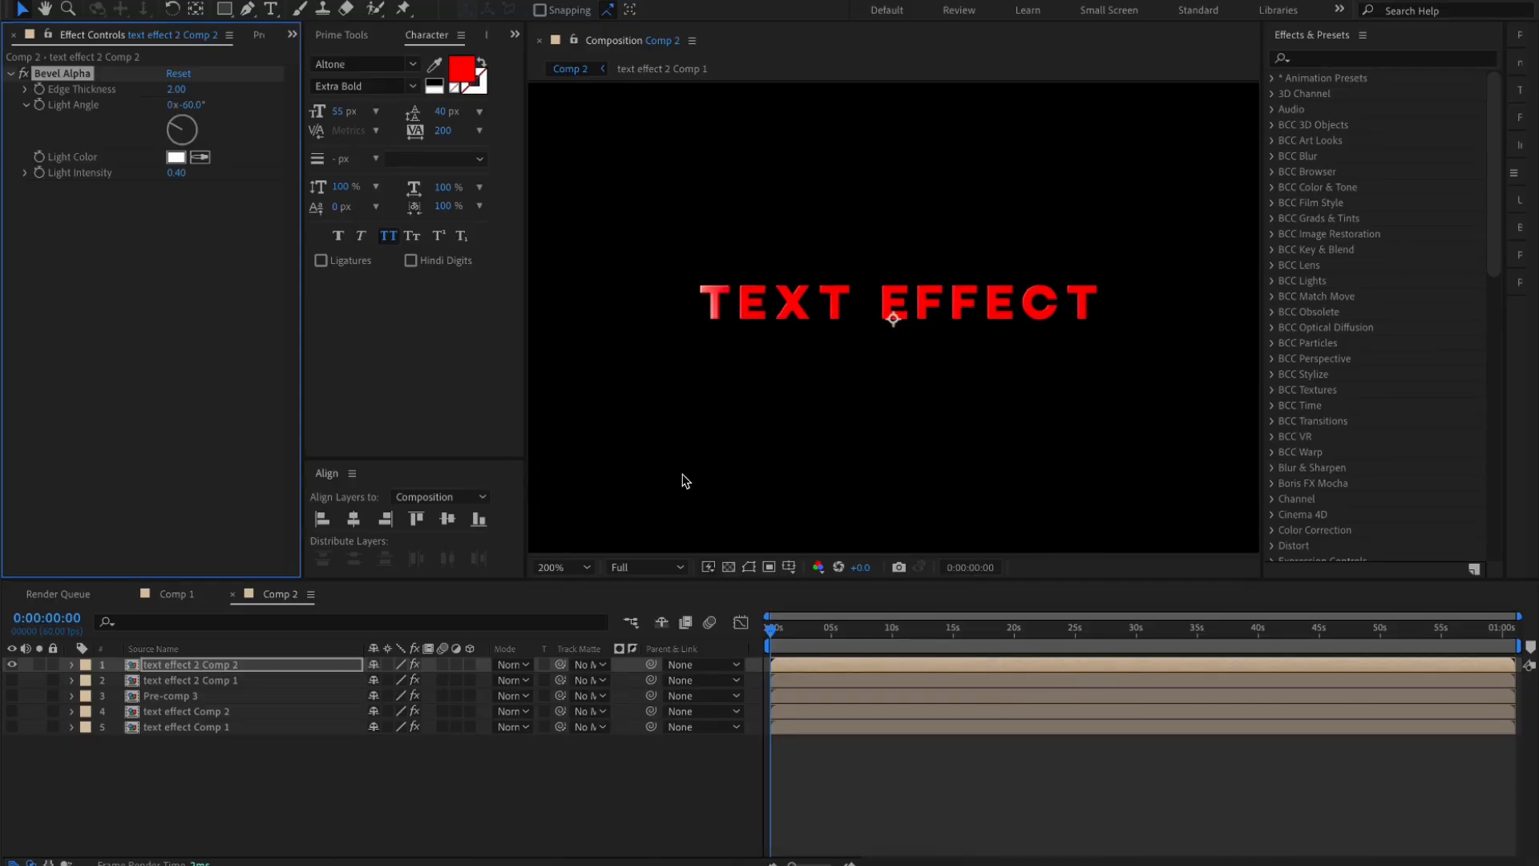
Set the Bevel Alpha edge thickness to 1 and check the start of the animation
left_click(176, 89)
type("2")
key("BackSpace")
type("1")
key("Return")
mouse_move(774, 642)
left_mouse_down()
mouse_move(882, 633)
mouse_move(770, 633)
left_mouse_up()
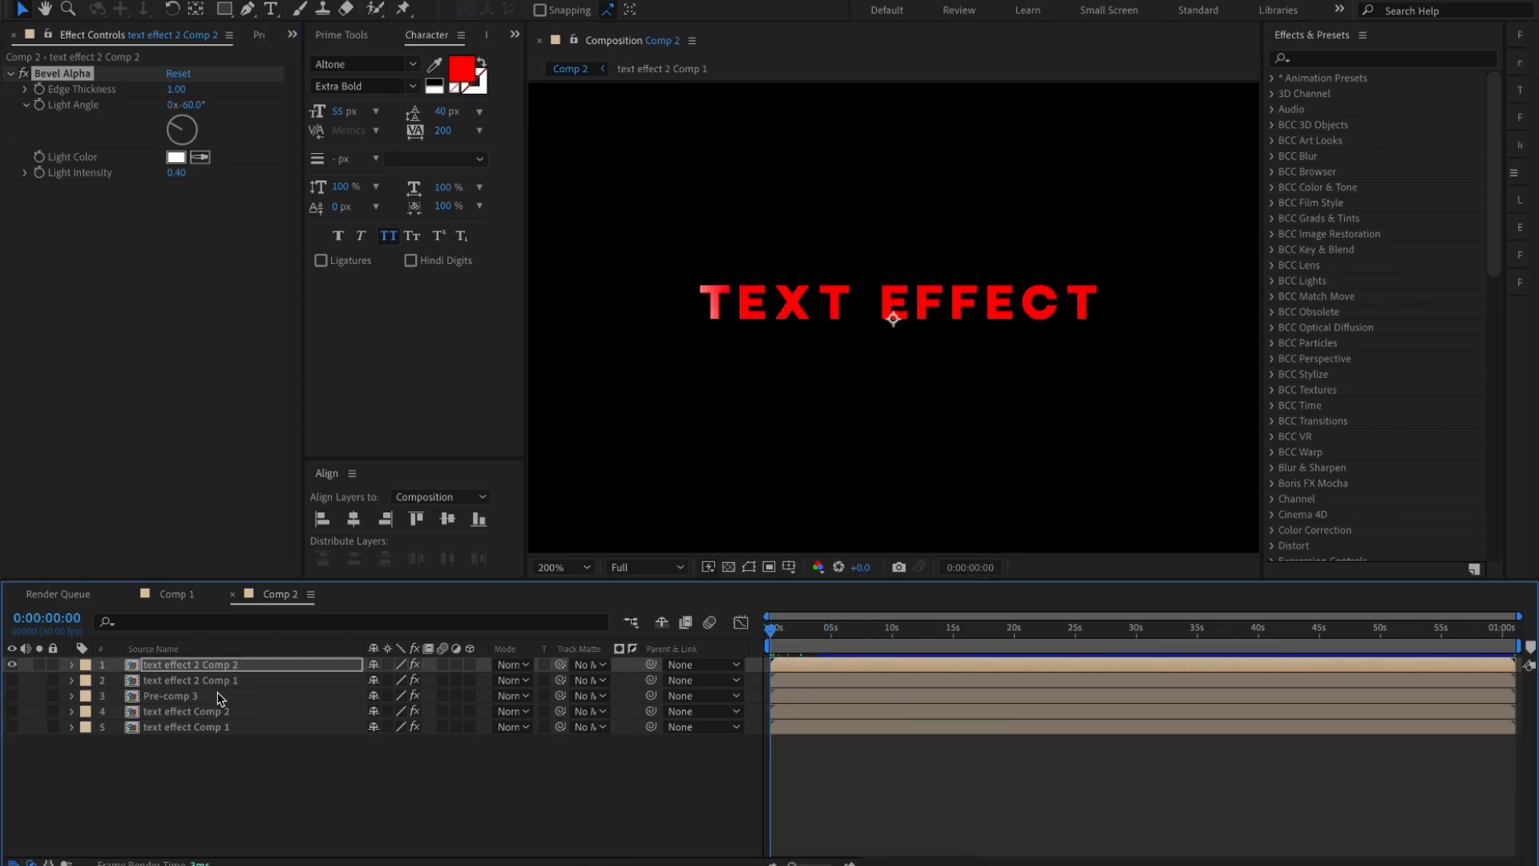
Copy the Deep Glow and all Drop Shadow effects from text effect 2 Comp 1 onto text effect 2 Comp 2
left_click(275, 680)
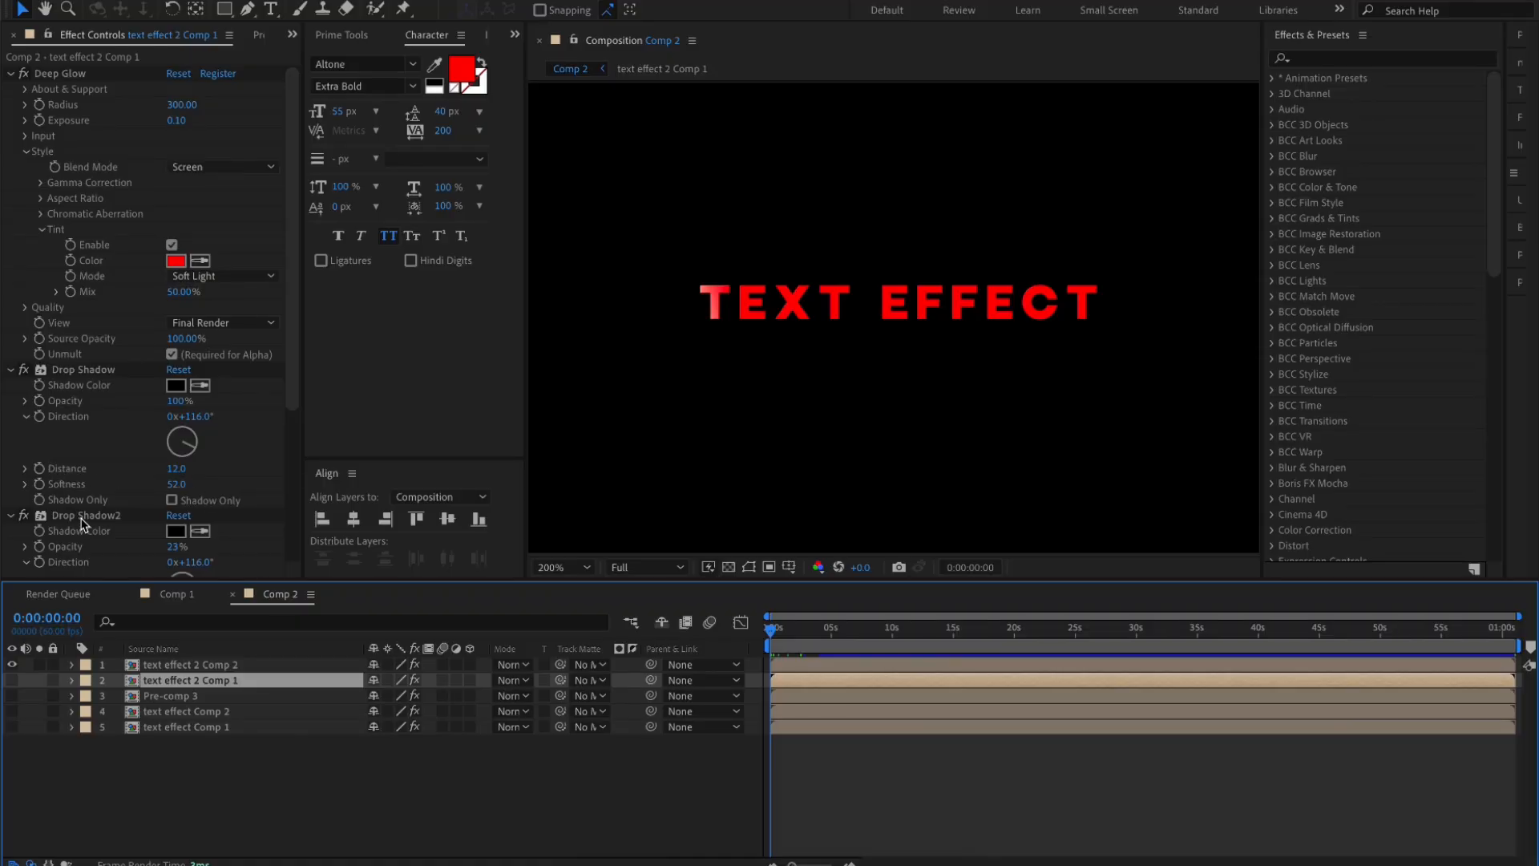
left_click(82, 515)
key("ctrl+a")
key("ctrl+c")
left_click(268, 663)
key("ctrl+v")
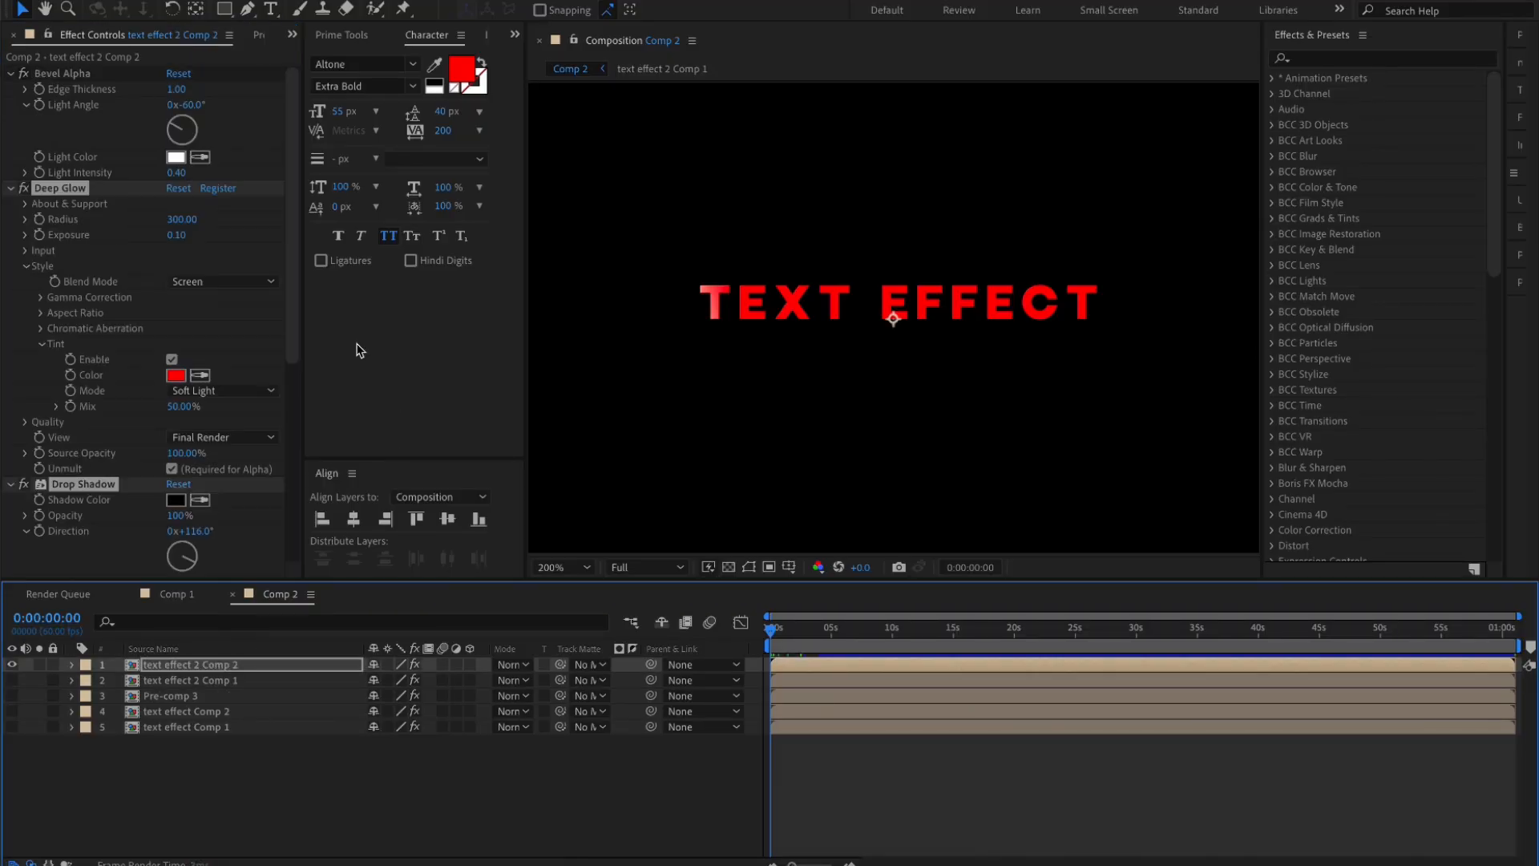
Disable the Deep Glow tint on text effect 2 Comp 2 and preview the light sweep animation
left_click(171, 359)
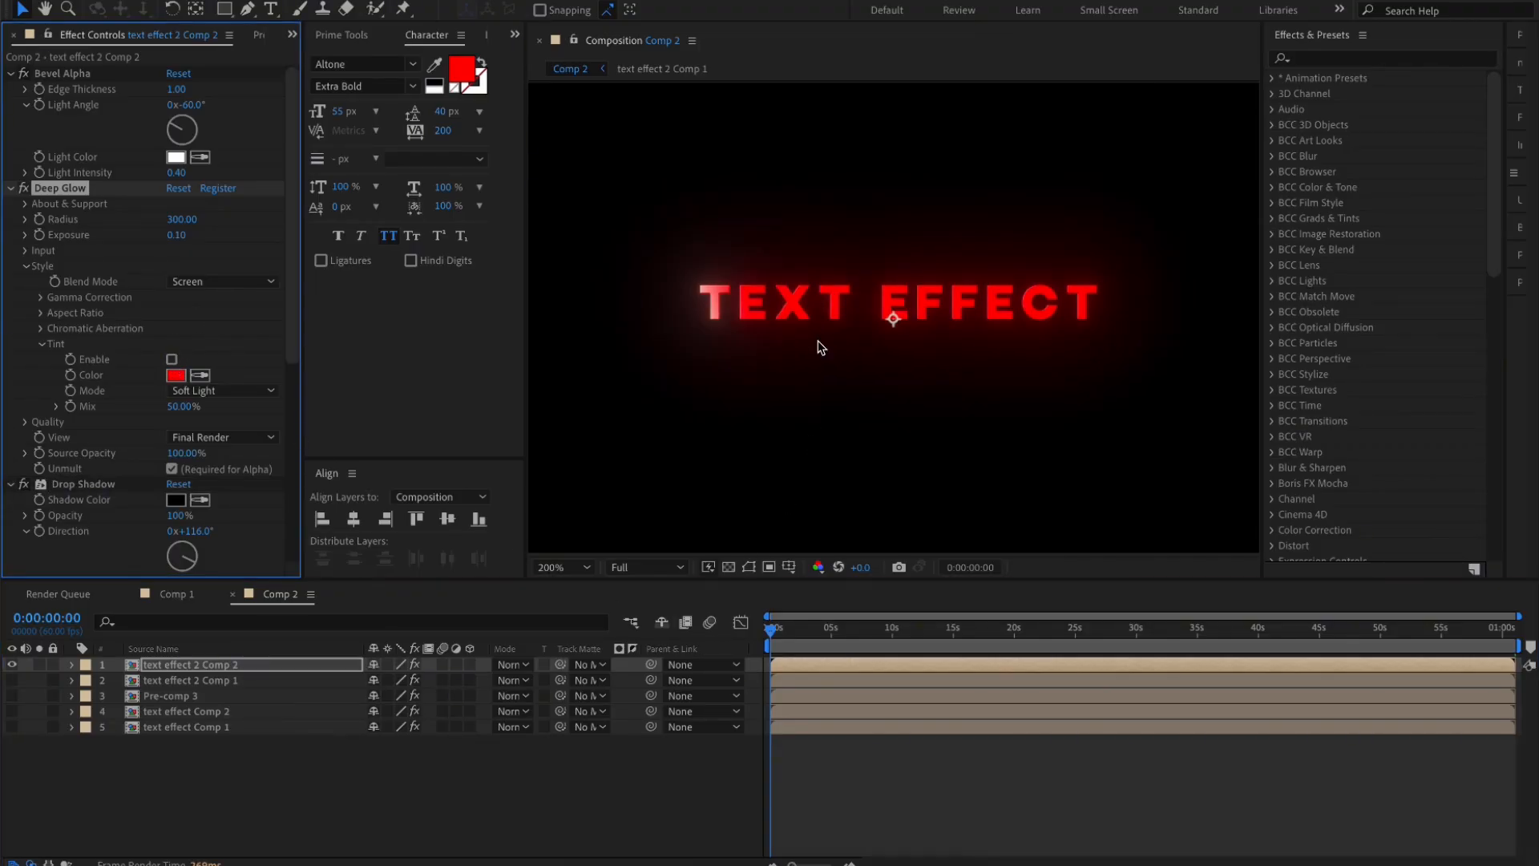
key("comma")
left_click(780, 636)
key("space")
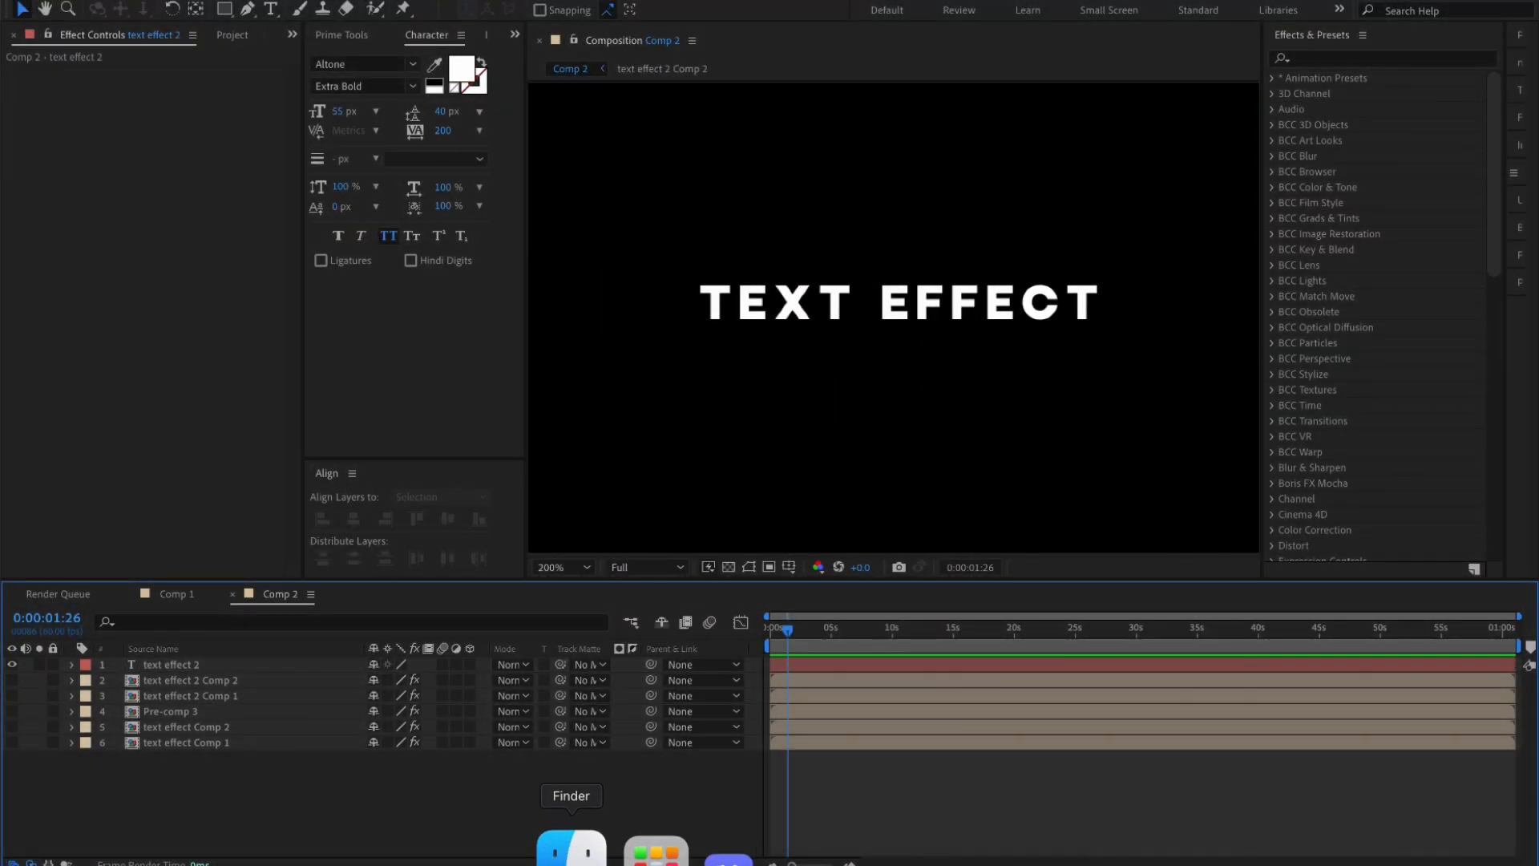
Import the black-and-white rock texture image from Finder, place it below the text effect 2 layer and scale it to 67%
left_click(567, 845)
left_click_drag(958, 361, 344, 659)
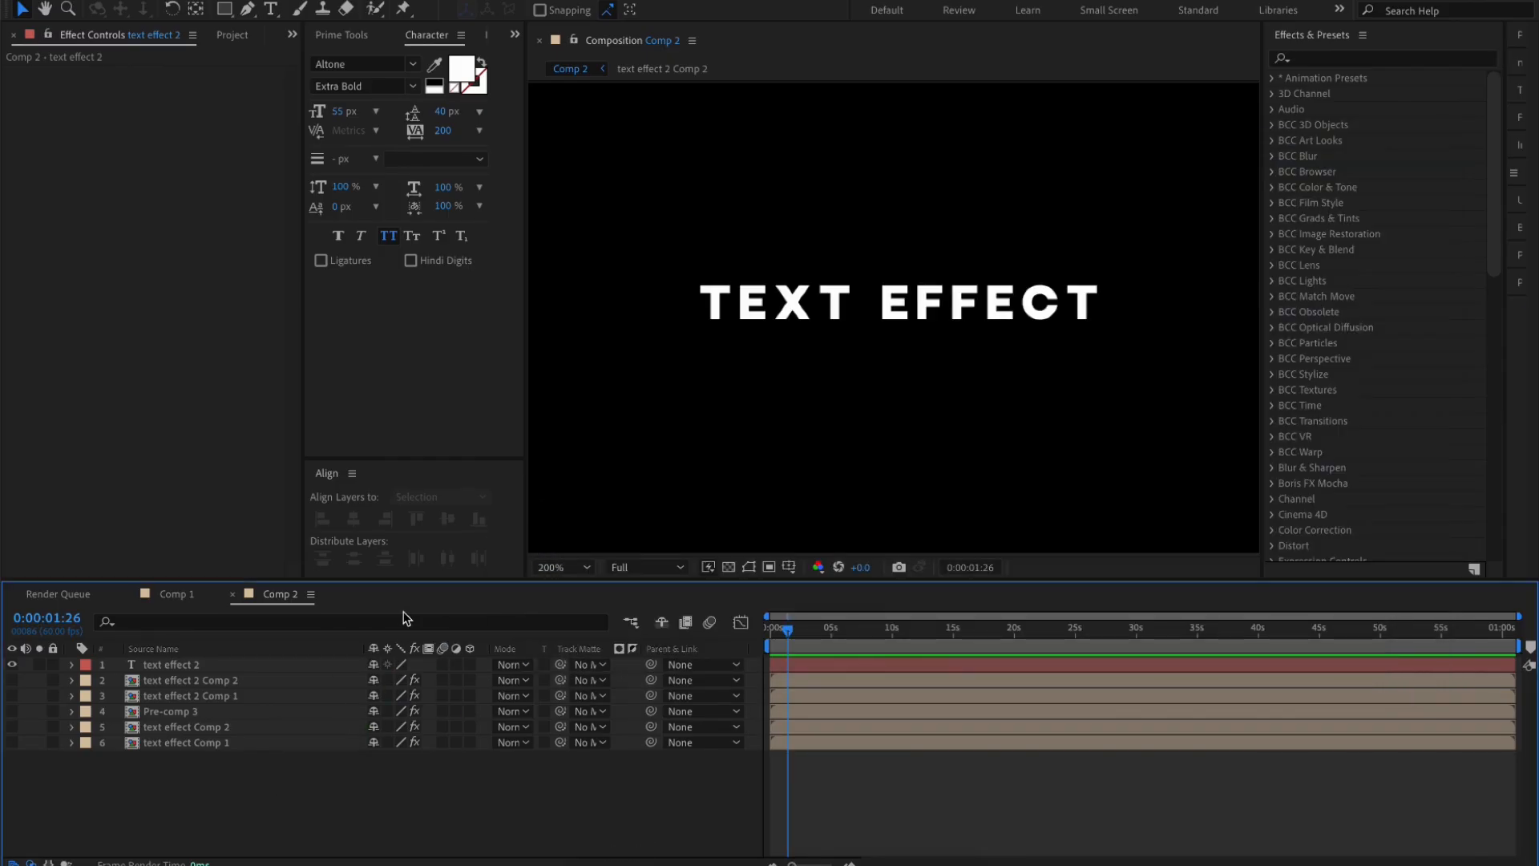
mouse_move(230, 672)
left_mouse_down()
mouse_move(233, 704)
mouse_move(233, 687)
left_mouse_up()
key("s")
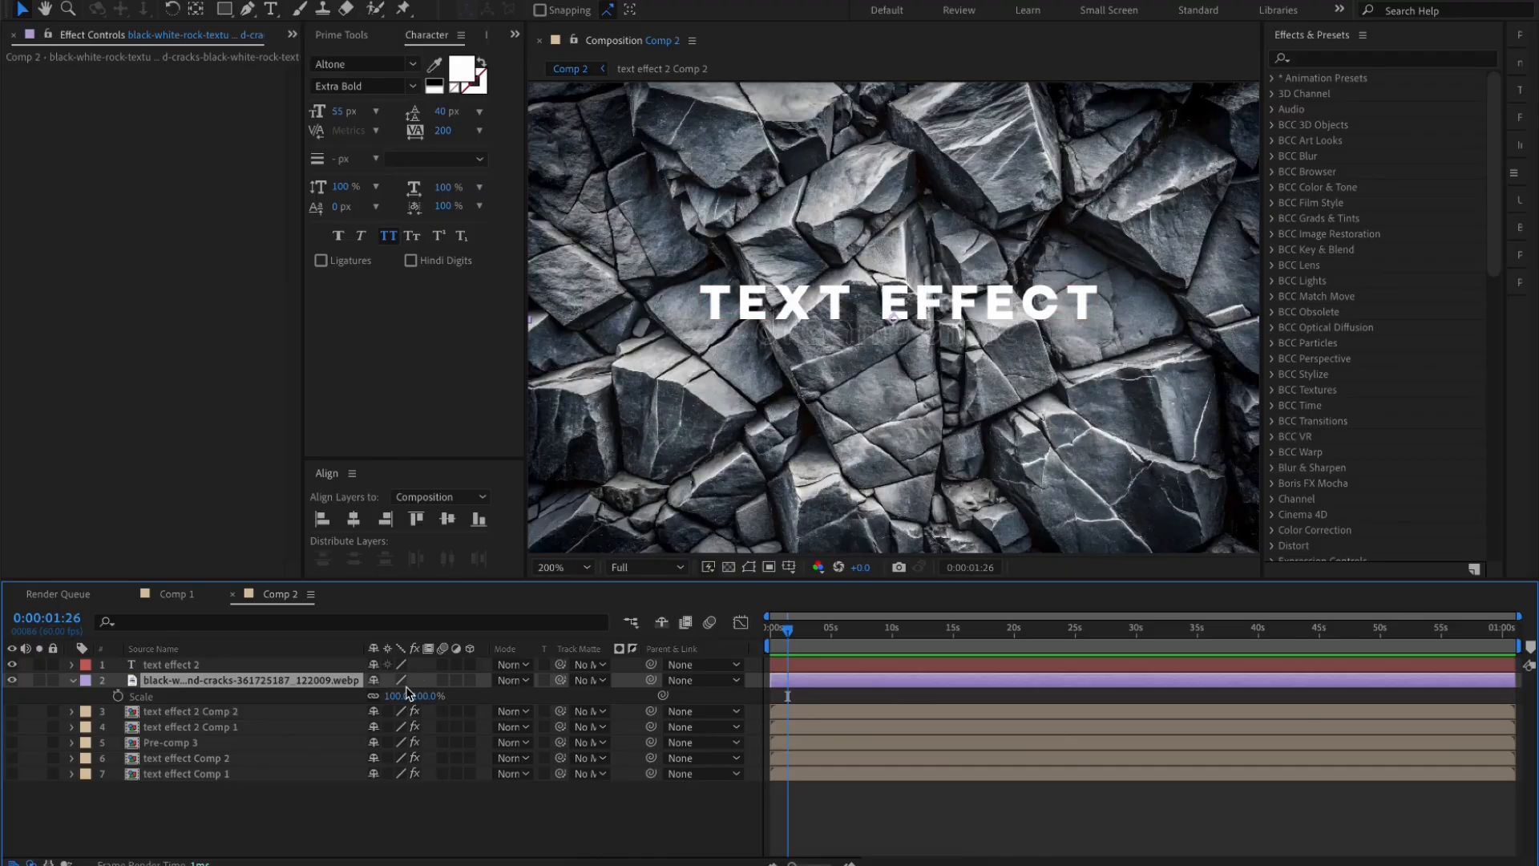
left_click_drag(397, 696, 377, 697)
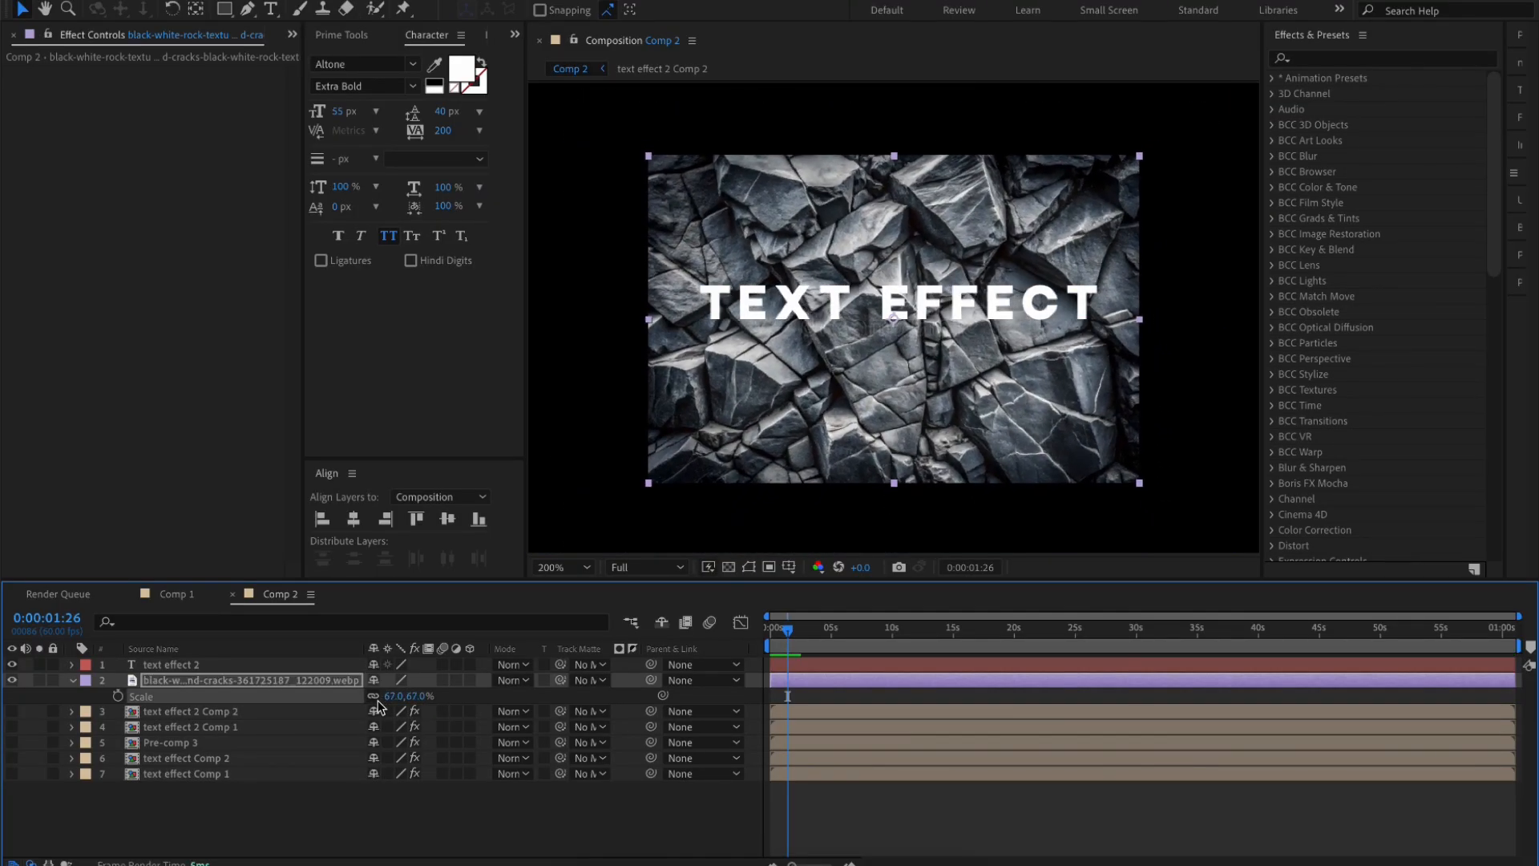
Apply Curves to the rock image and pull the white and black points inward for strong contrast
key("ctrl+space")
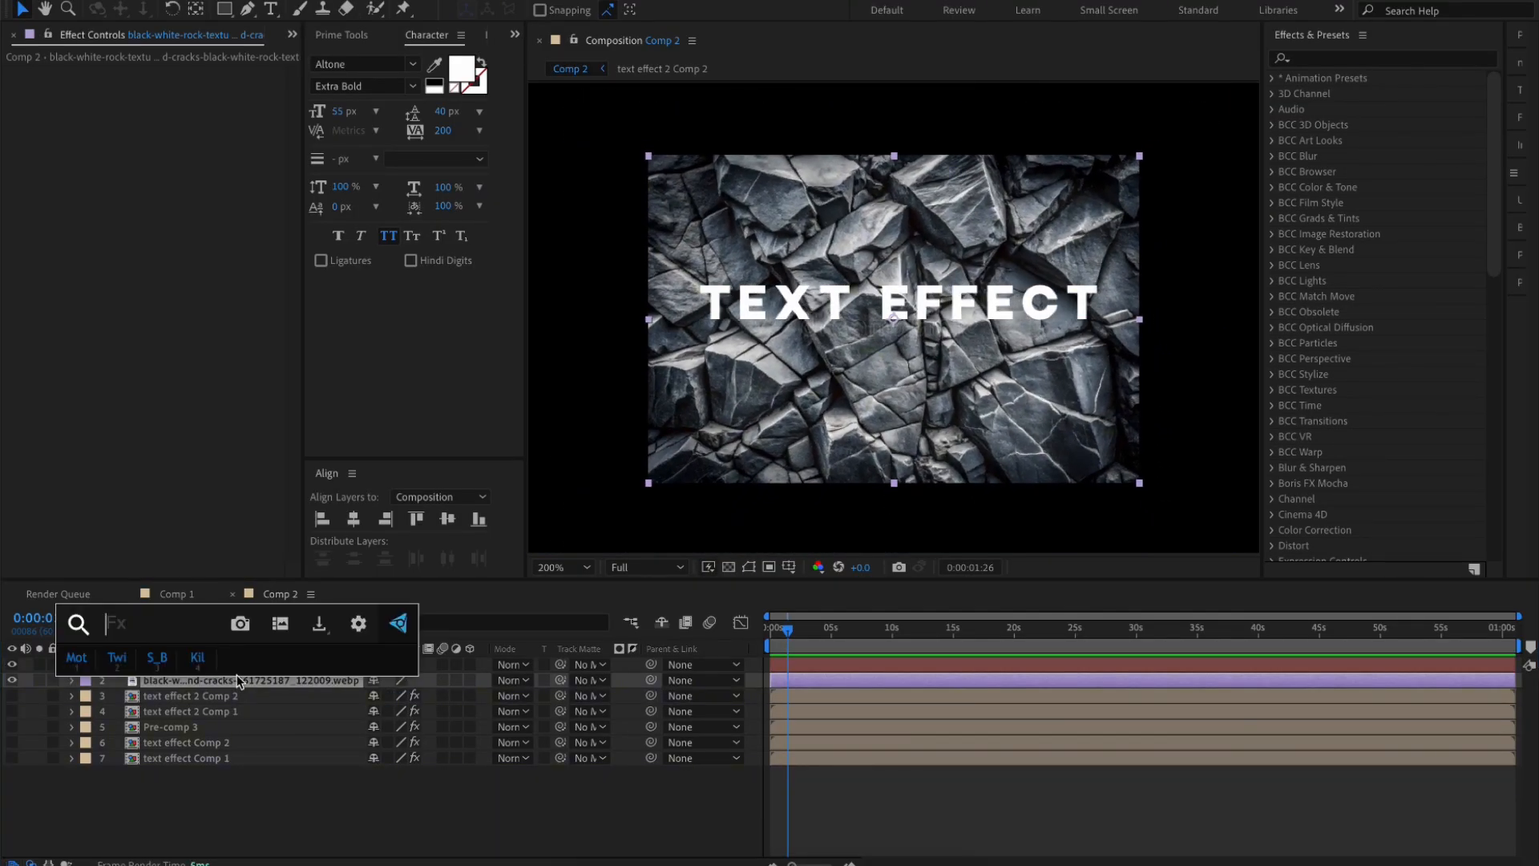
type("curv")
left_click(238, 681)
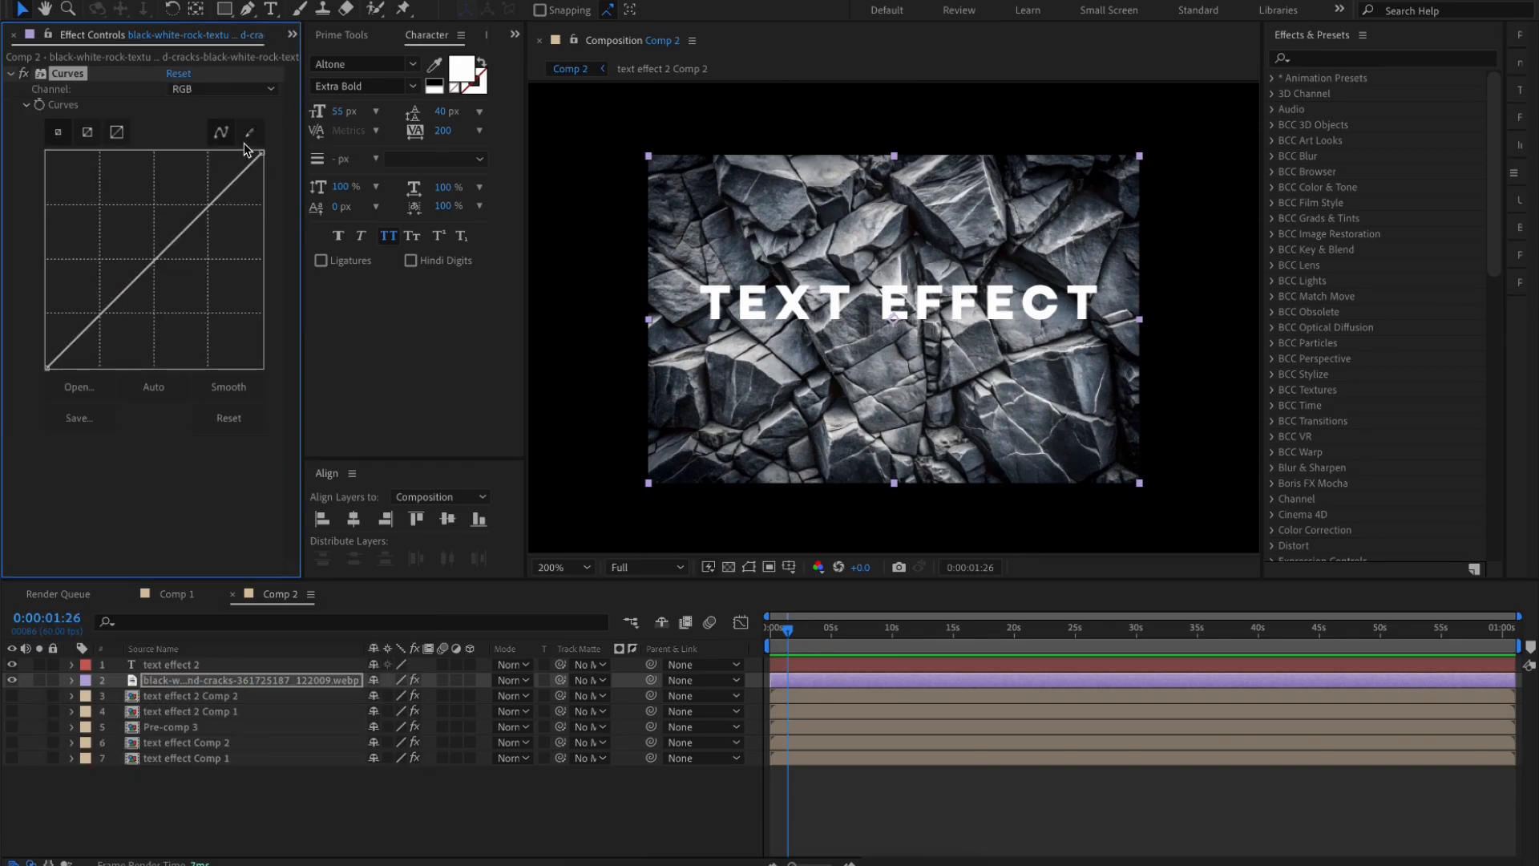
left_click_drag(262, 152, 177, 152)
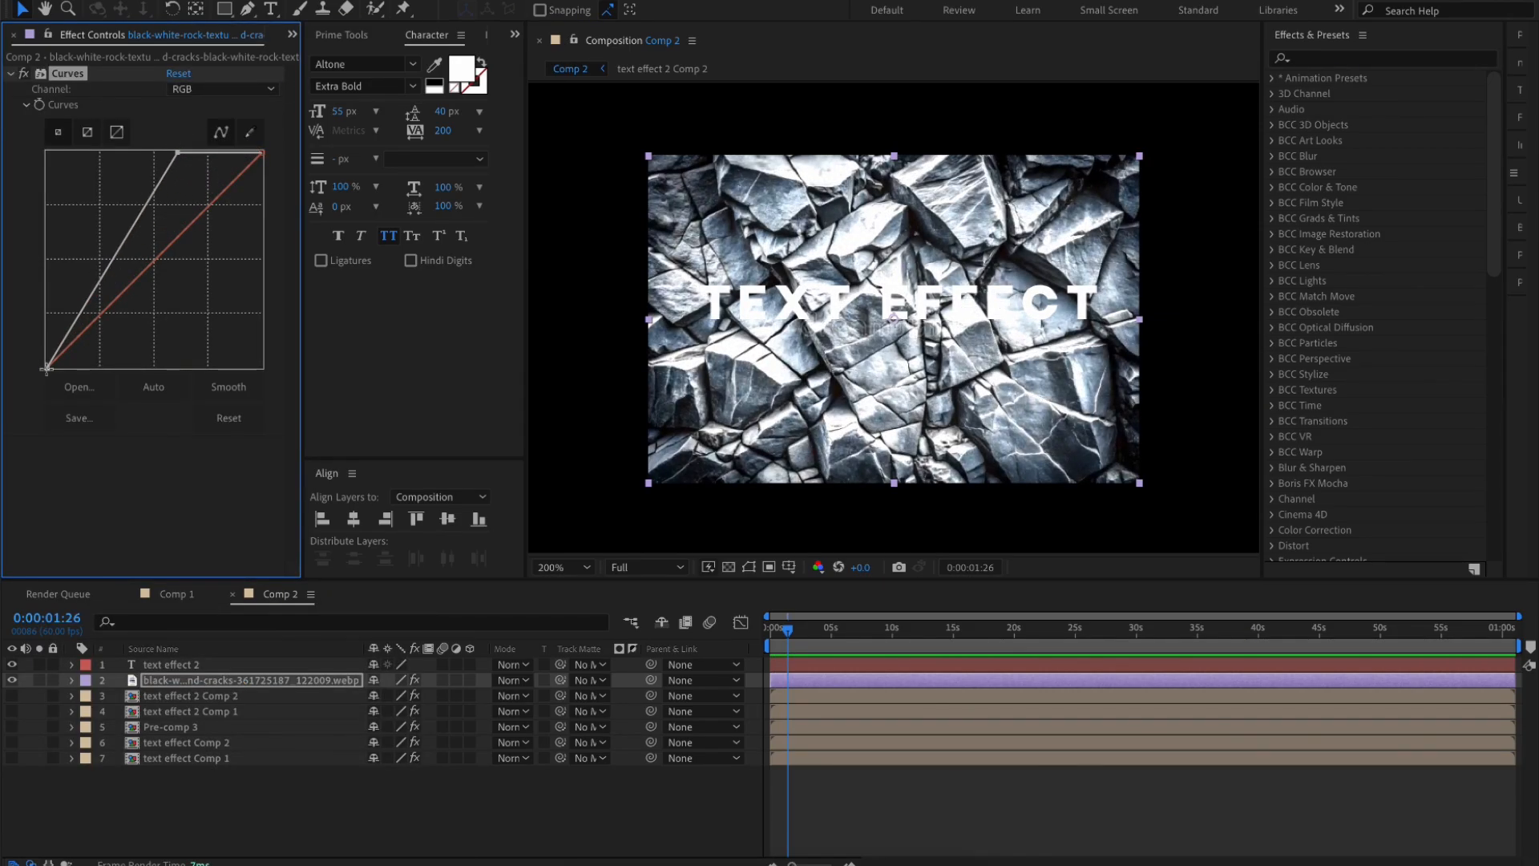
left_click_drag(47, 363, 111, 391)
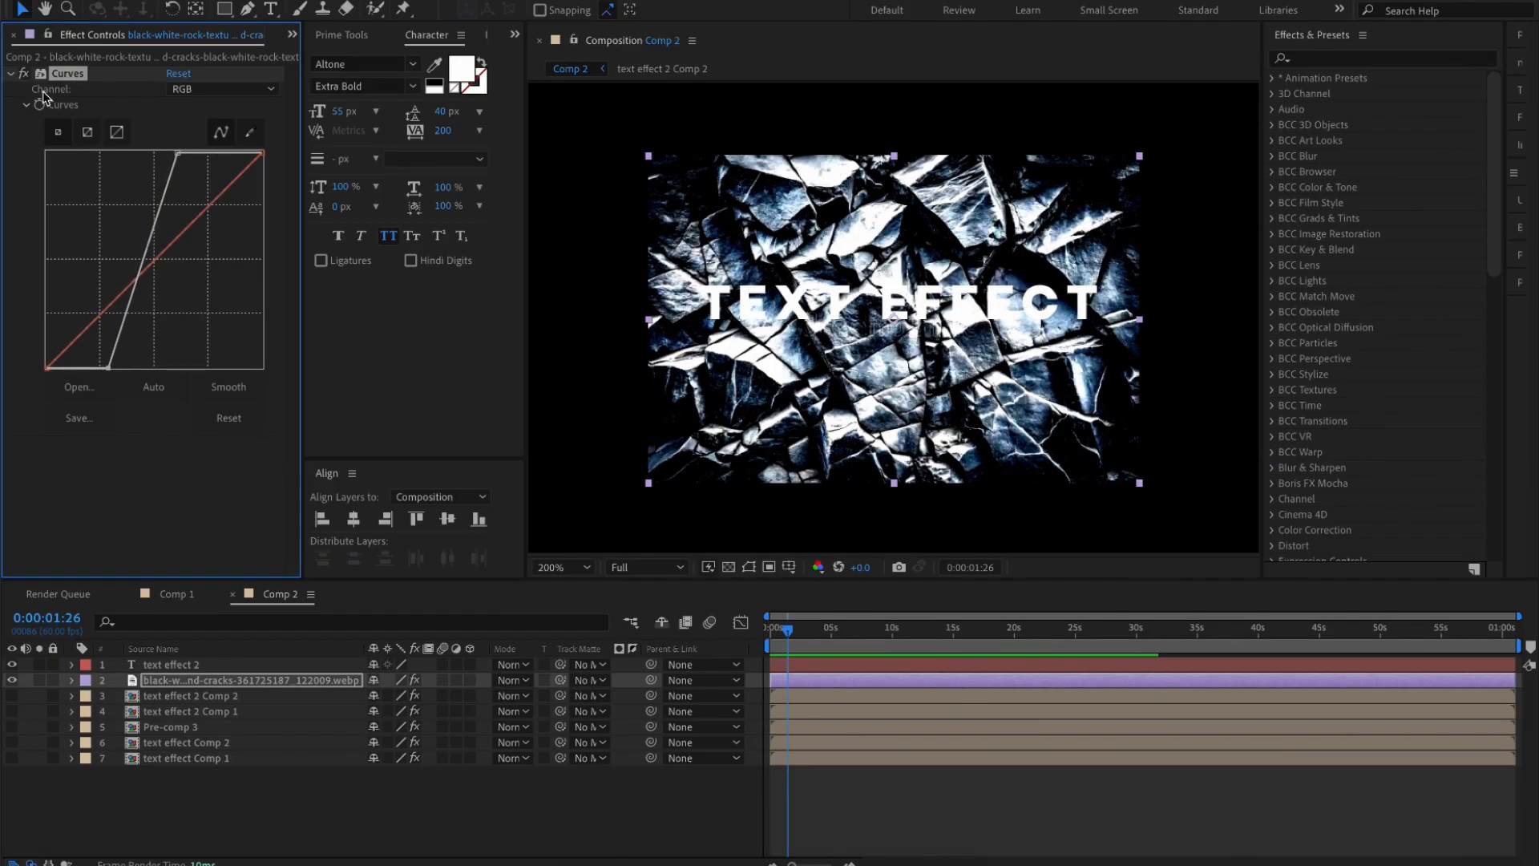
left_click(11, 74)
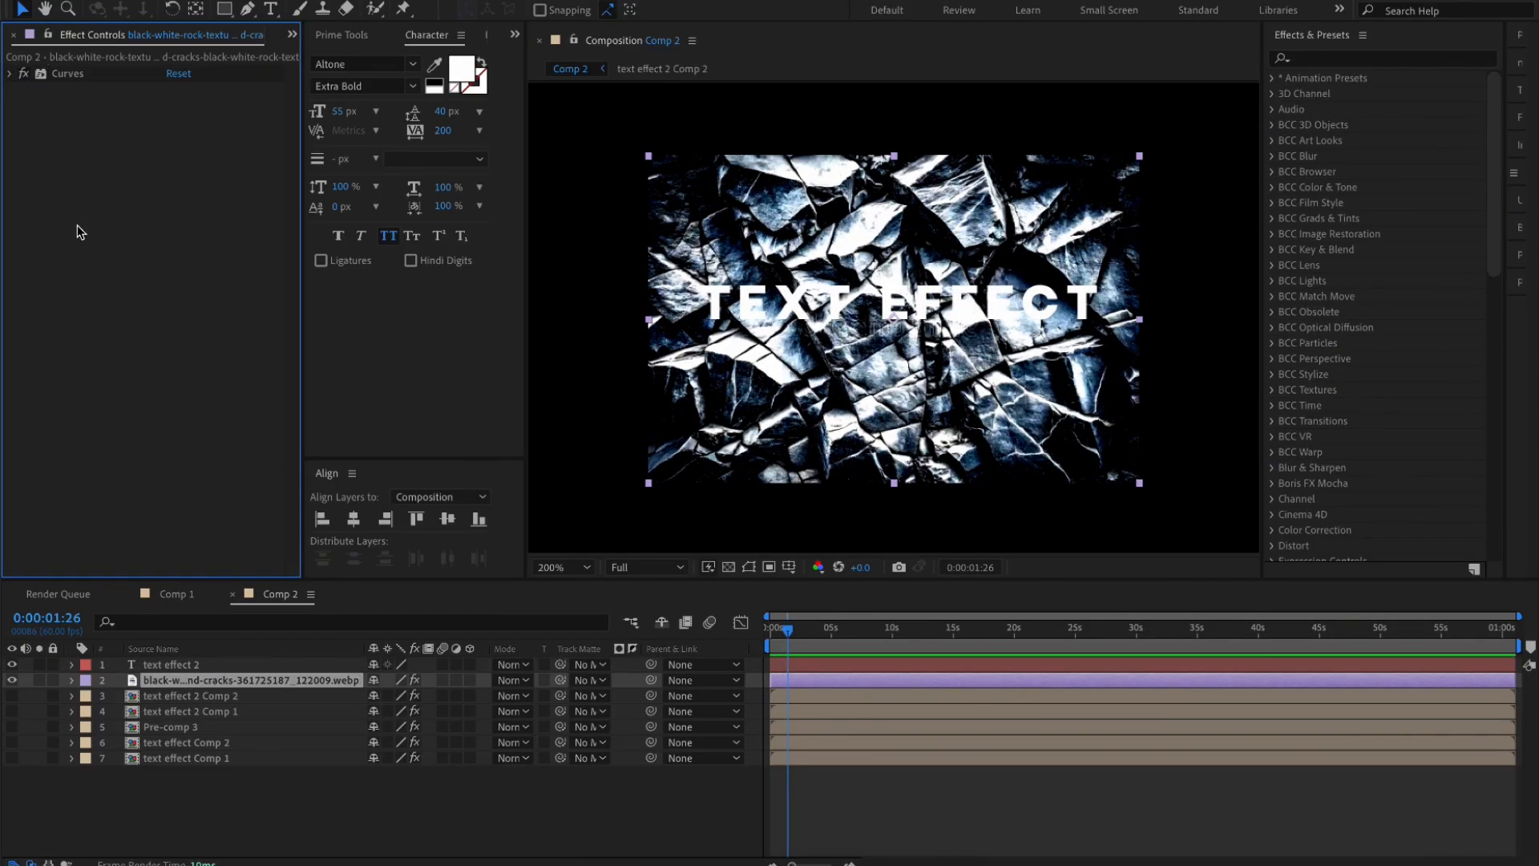
Apply Tritone to the rock image and set its midtones colour to a saturated red
key("ctrl+space")
type("tri")
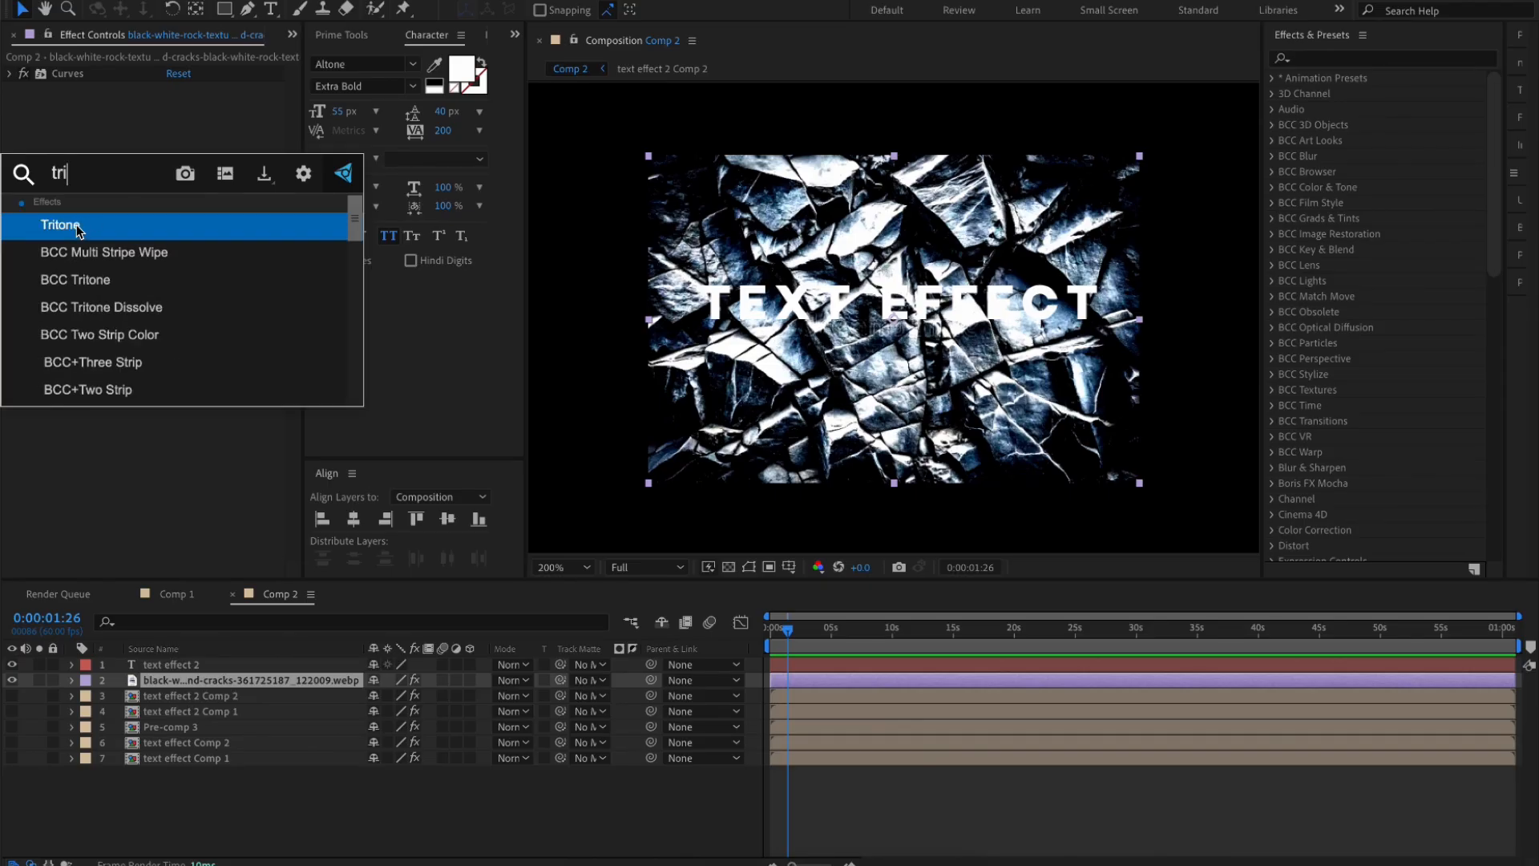
key("Return")
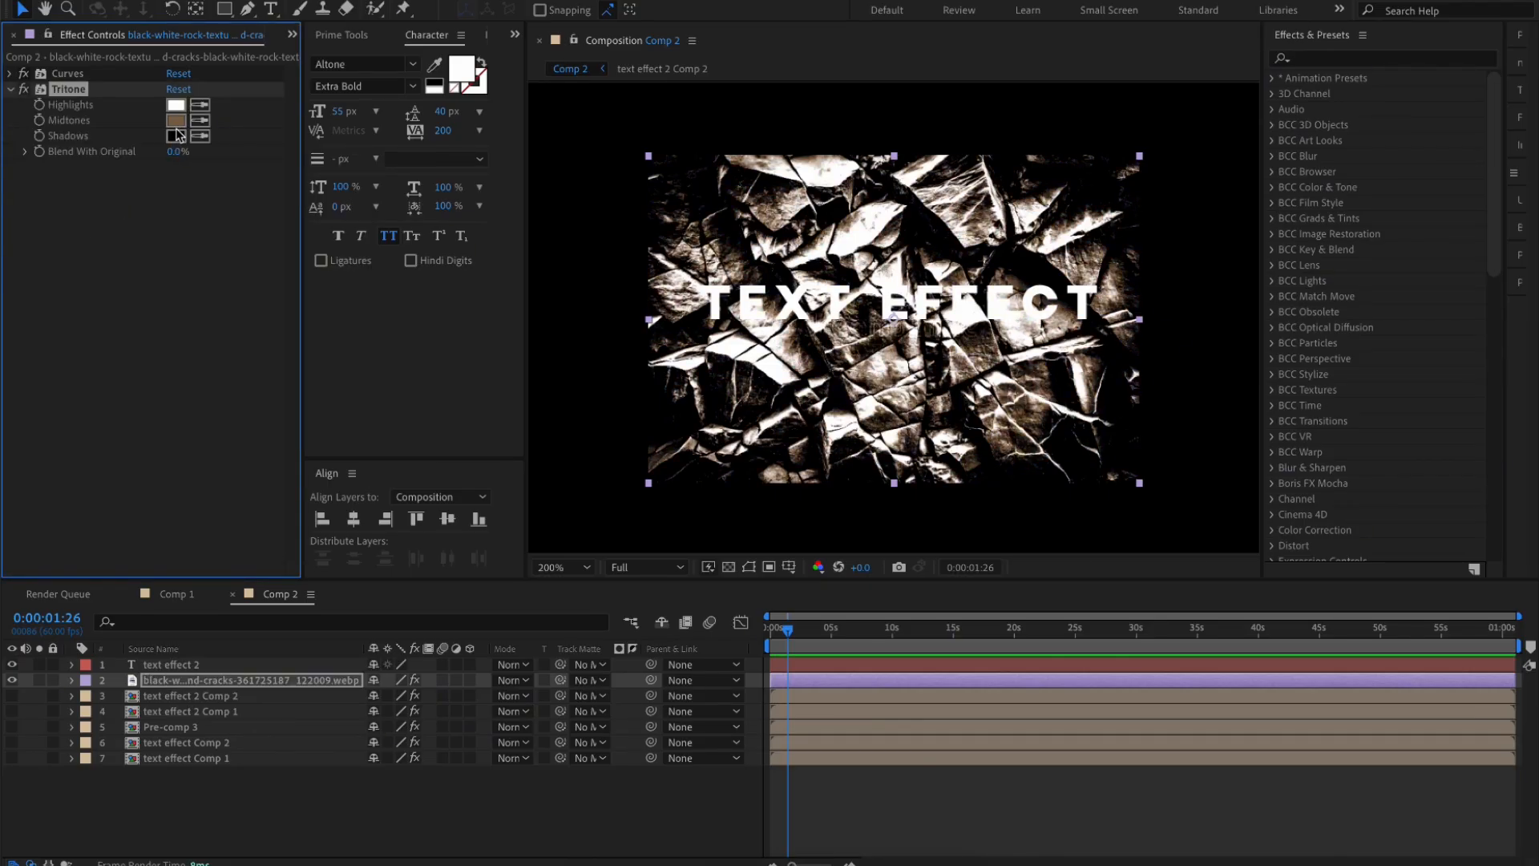
left_click(175, 120)
left_click_drag(265, 420, 609, 264)
left_click_drag(477, 545, 471, 572)
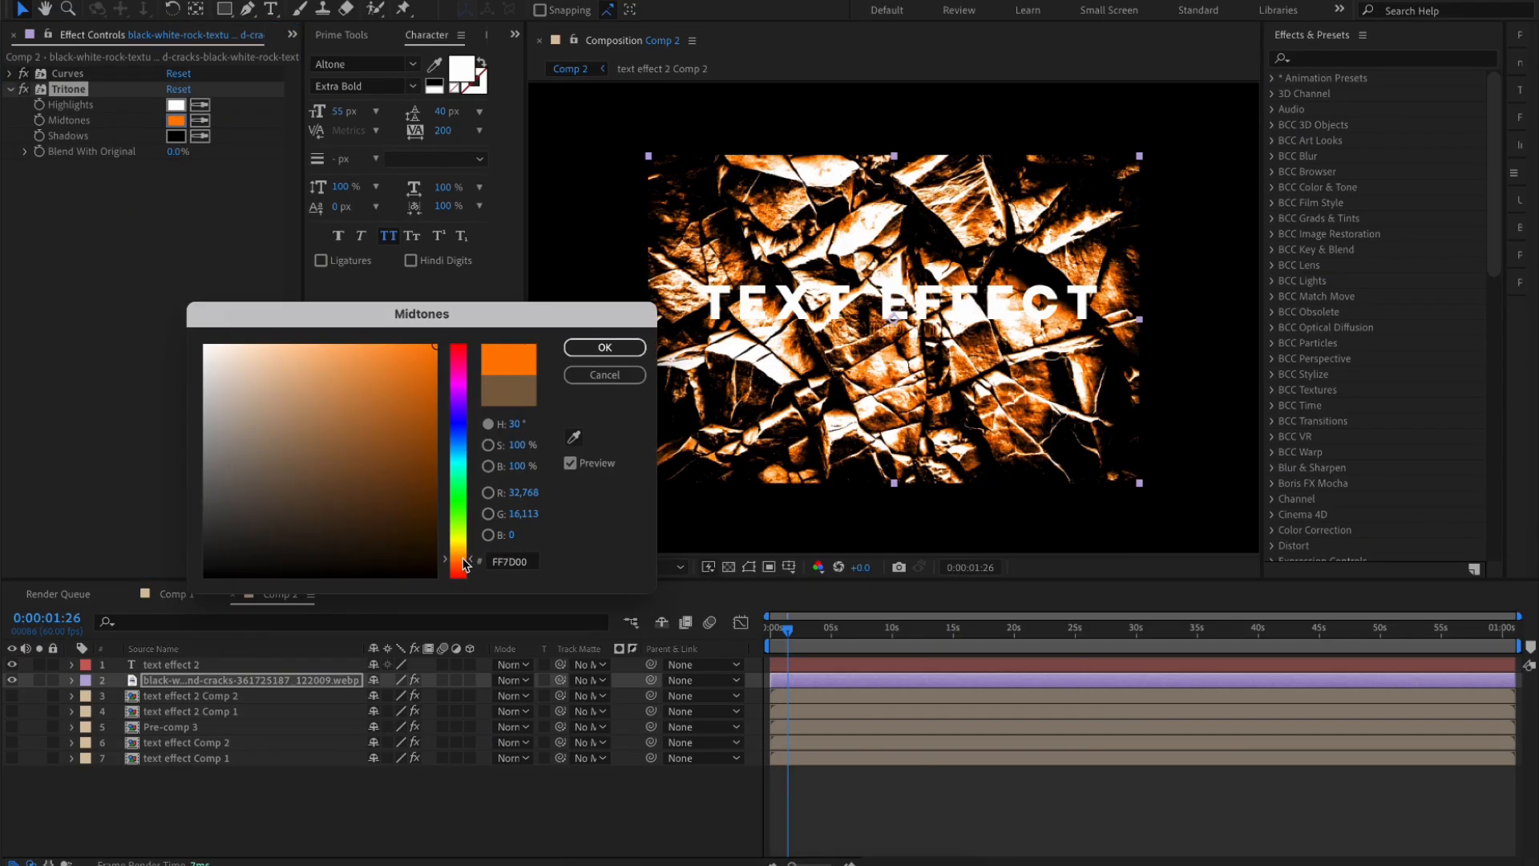
left_click(604, 347)
left_click(552, 795)
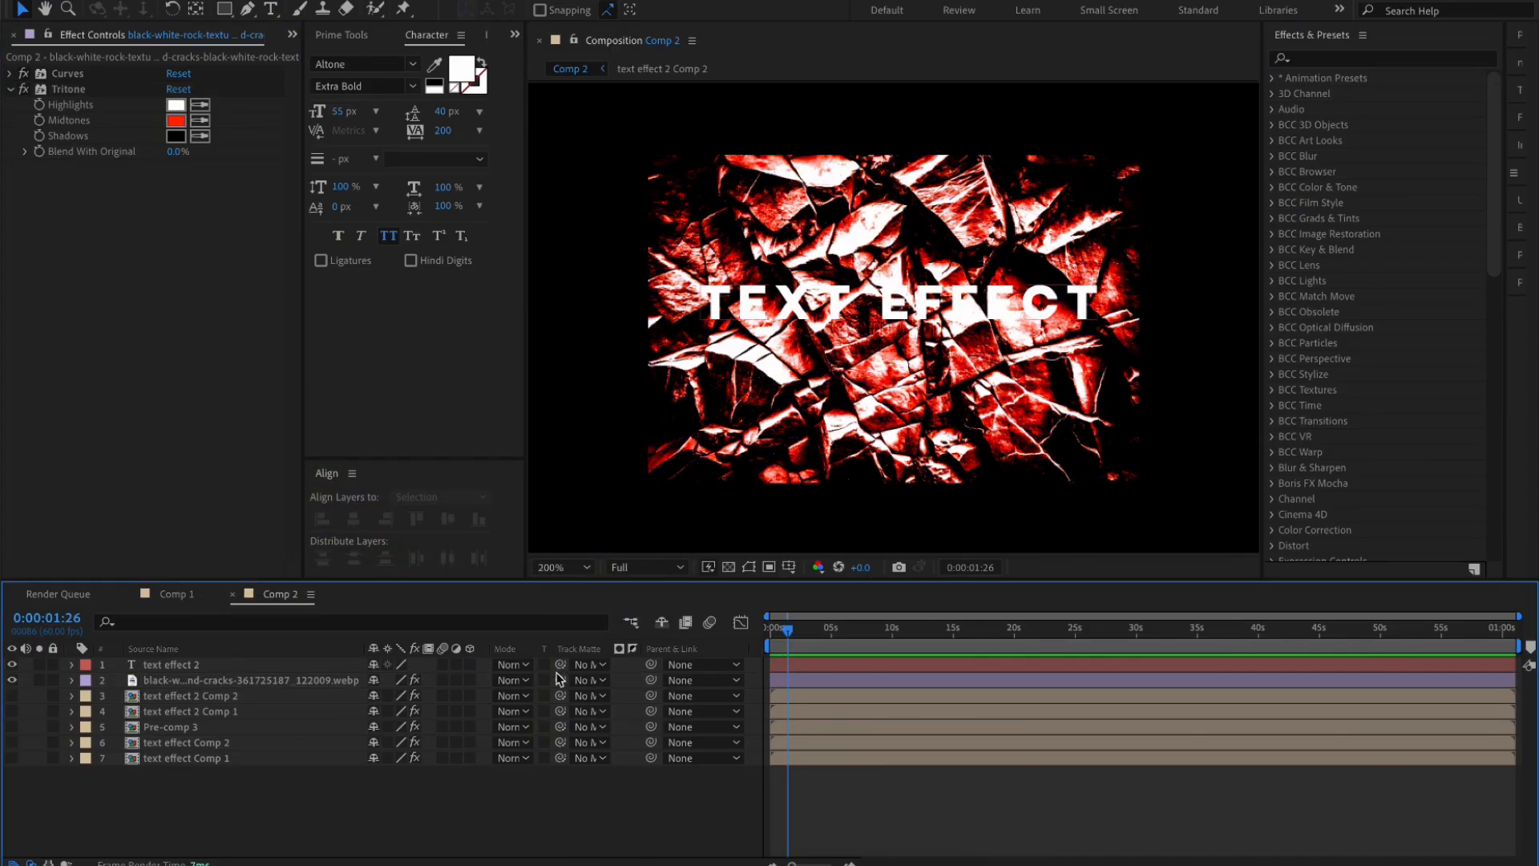
Set the text effect 2 layer as the rock image's track matte and pre-compose both layers with all attributes moved
left_click_drag(559, 680, 240, 666)
left_click(217, 667)
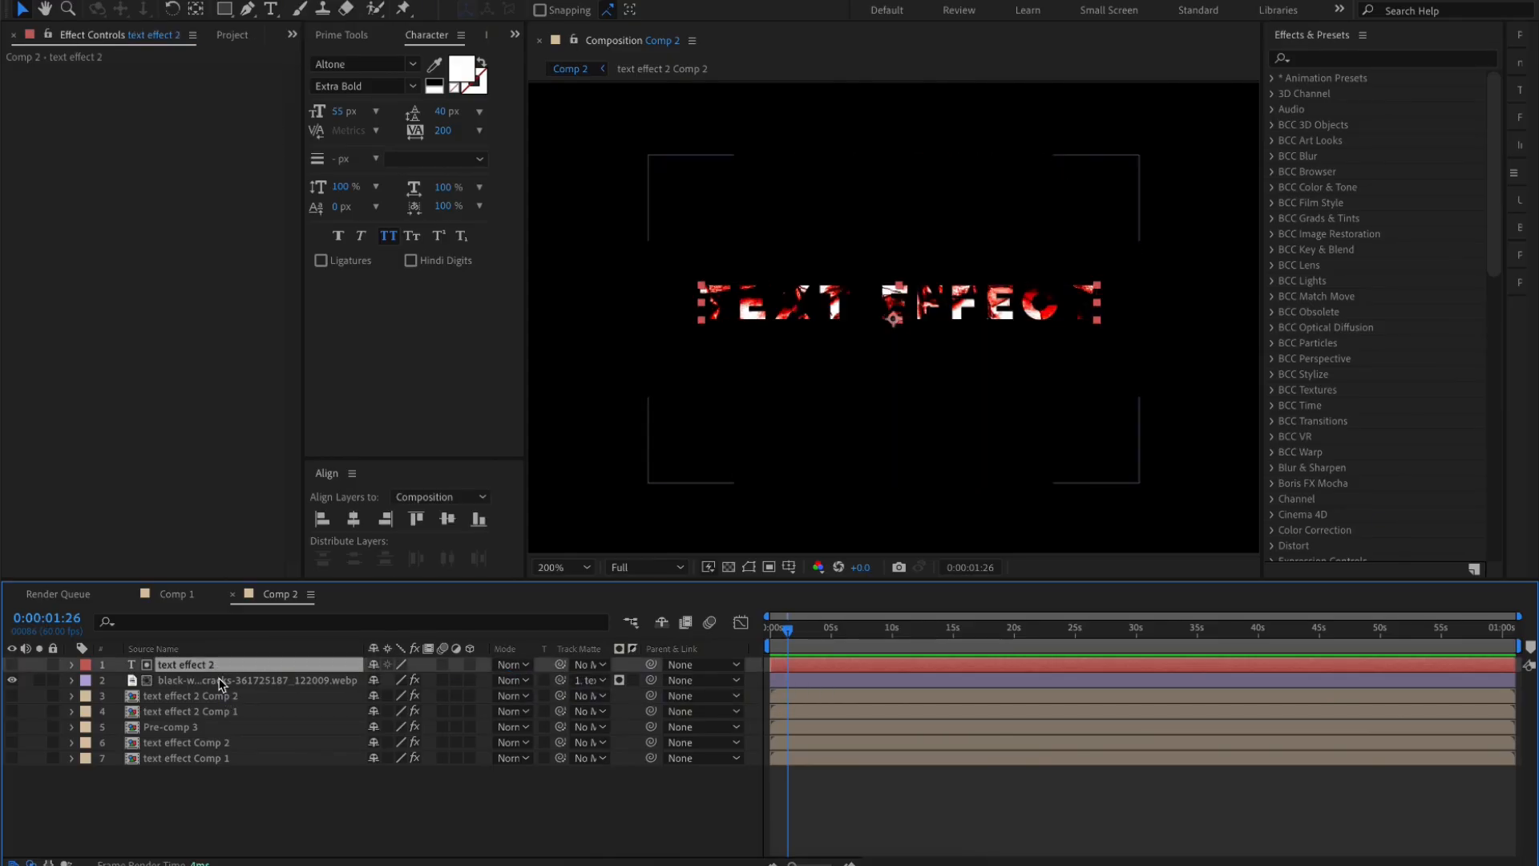
left_click(218, 677, "shift")
key("ctrl+shift+c")
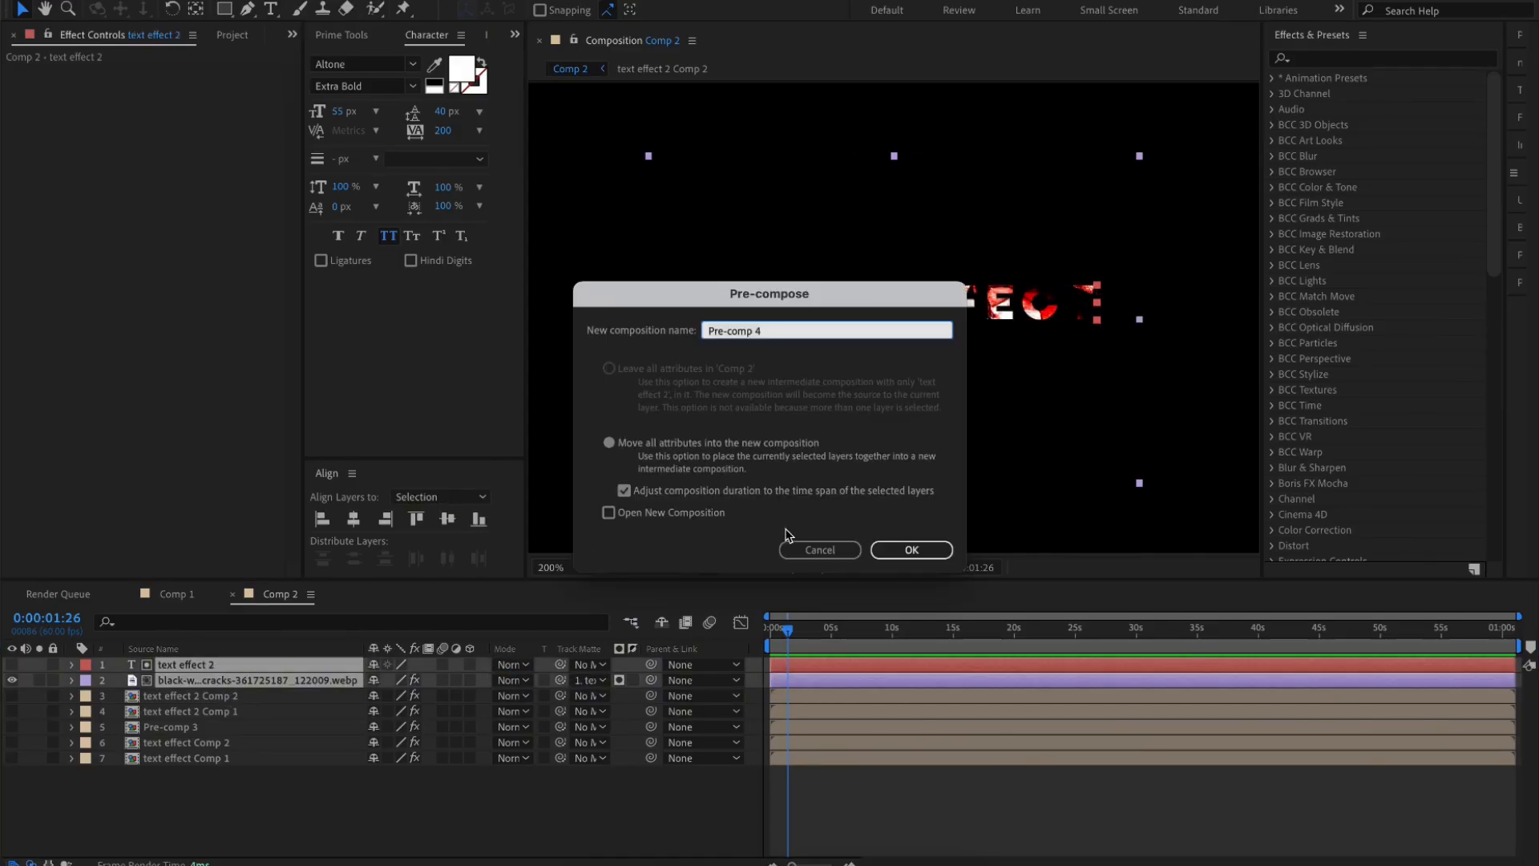
left_click(911, 550)
Apply S_Emboss to Pre-comp 4 and place its light direction above and left of the text, at about 324, 470
key("ctrl+space")
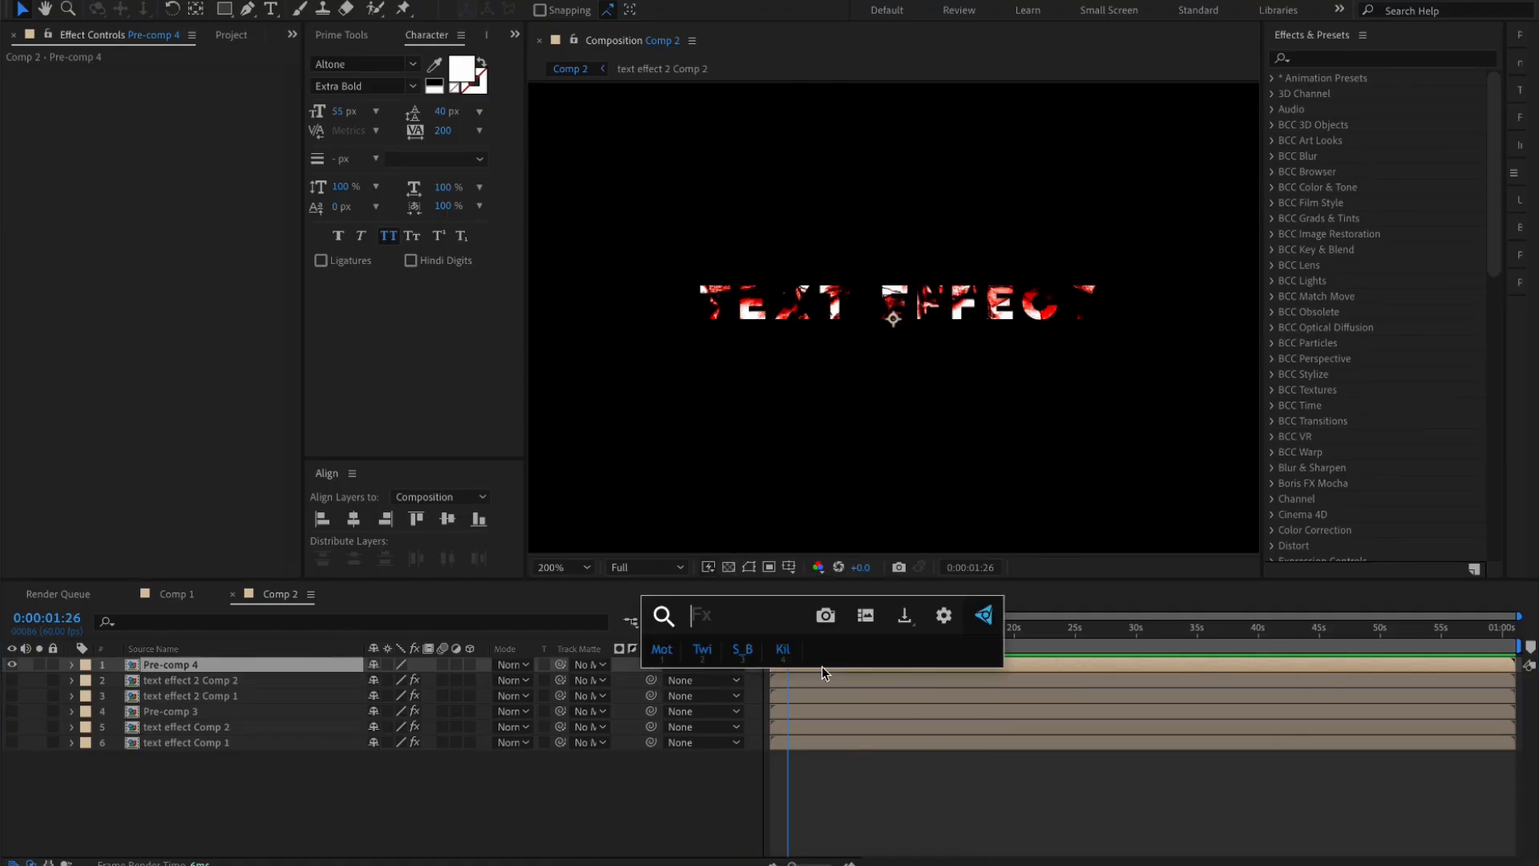
type("S_em")
key("BackSpace")
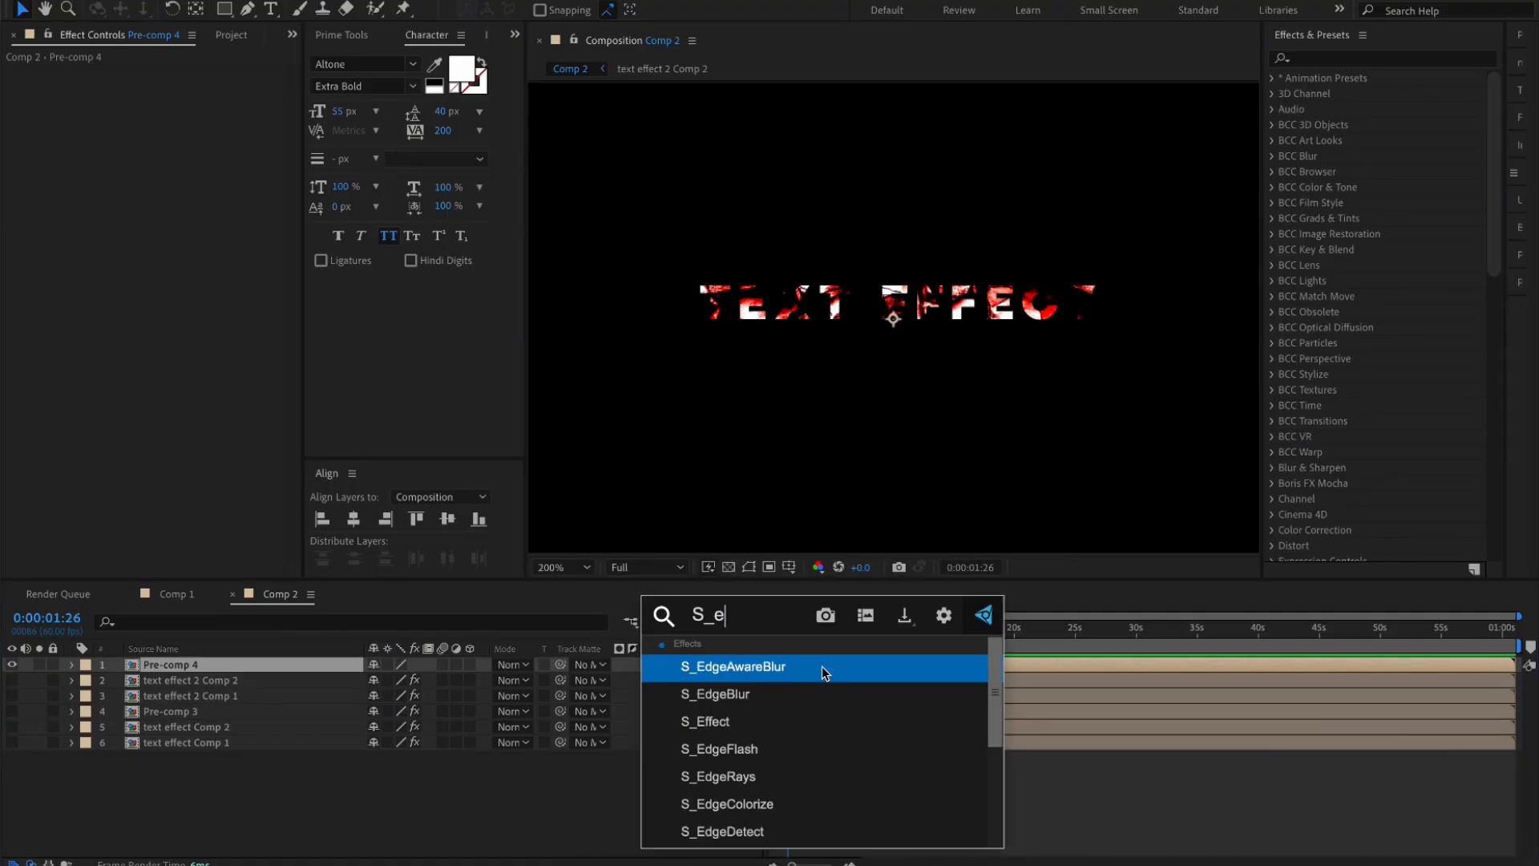
type("m")
left_click(821, 666)
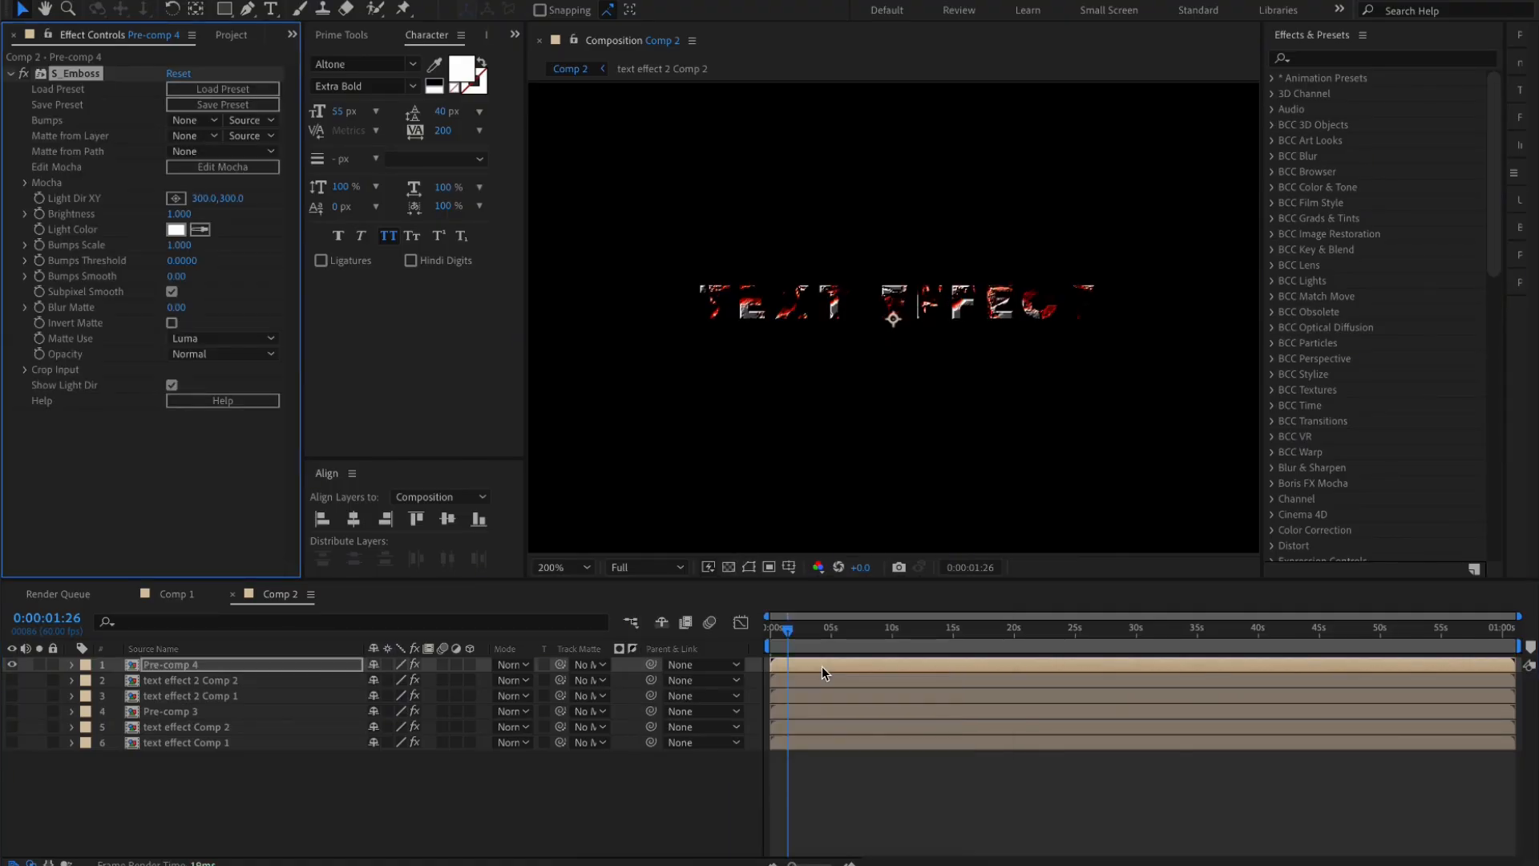
left_click(175, 198)
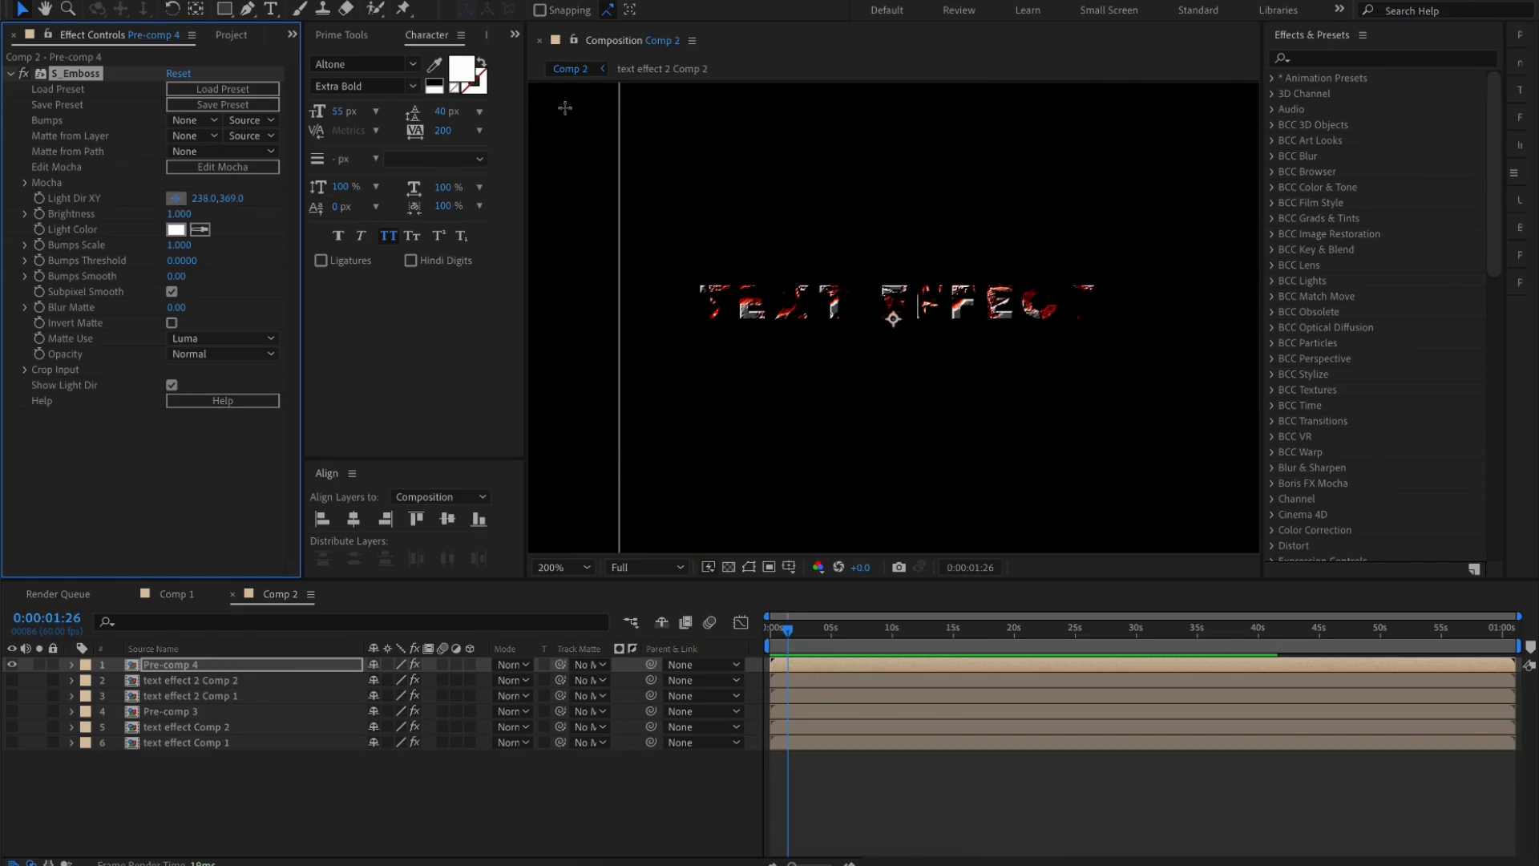
left_click(718, 190)
left_click_drag(719, 198, 647, 206)
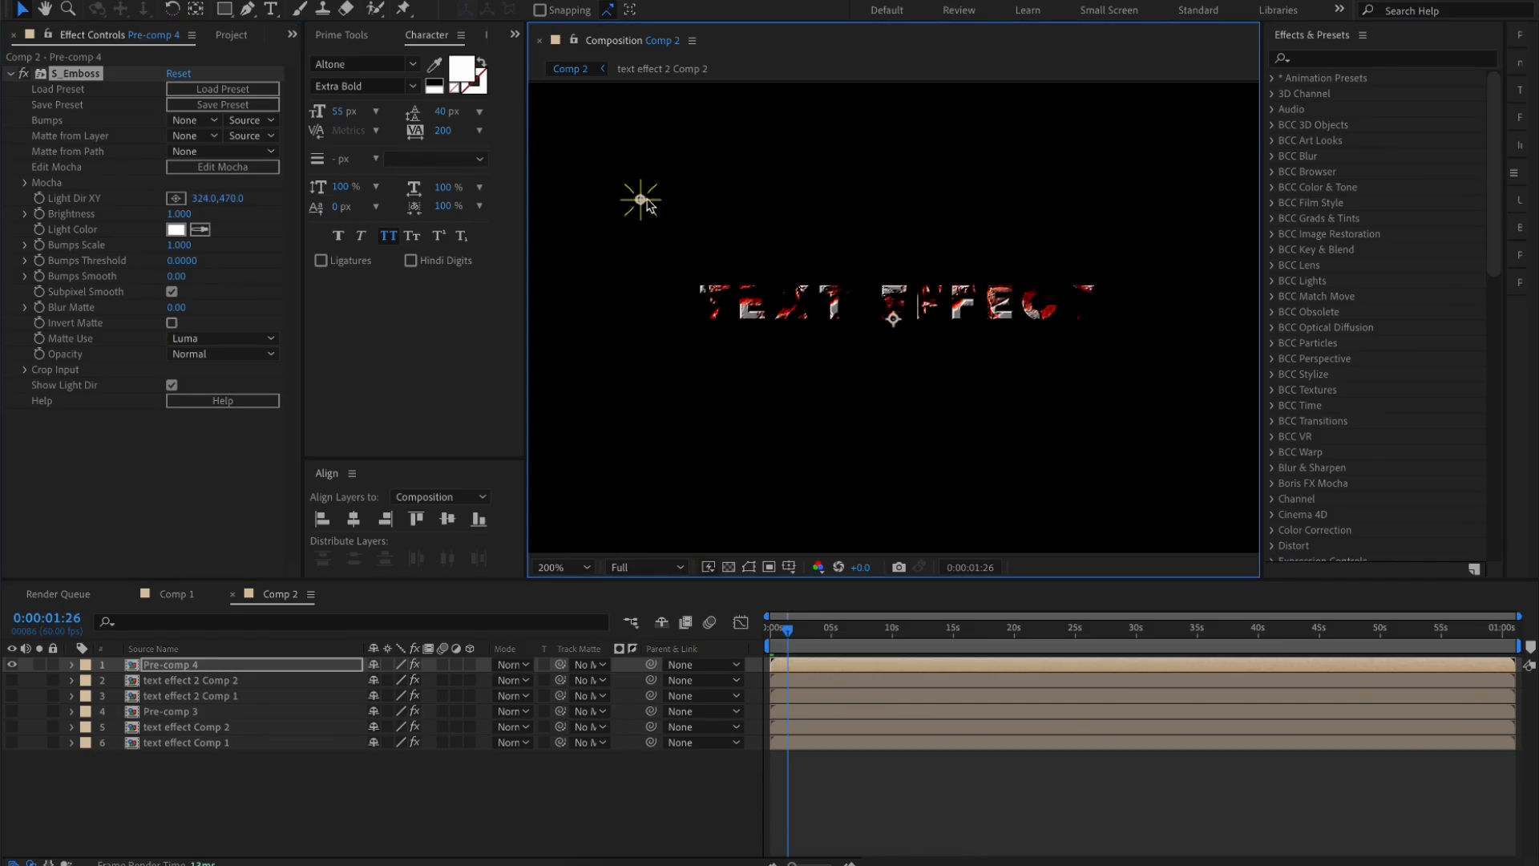
left_click(10, 73)
left_click(83, 234)
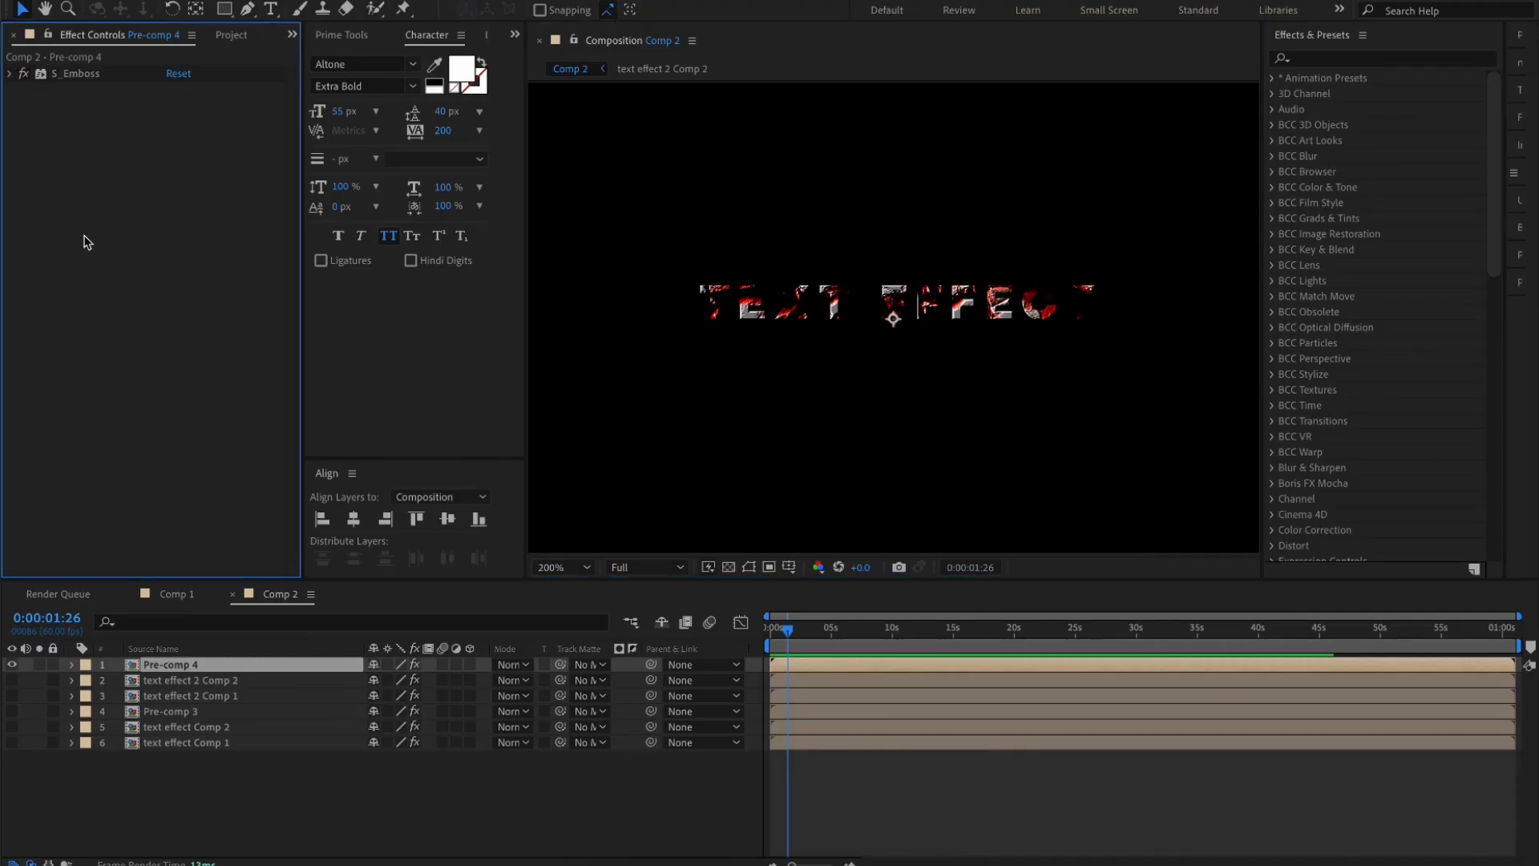
Apply Bevel Alpha to Pre-comp 4 with an edge thickness of 1
key("ctrl+space")
type("bev")
key("Return")
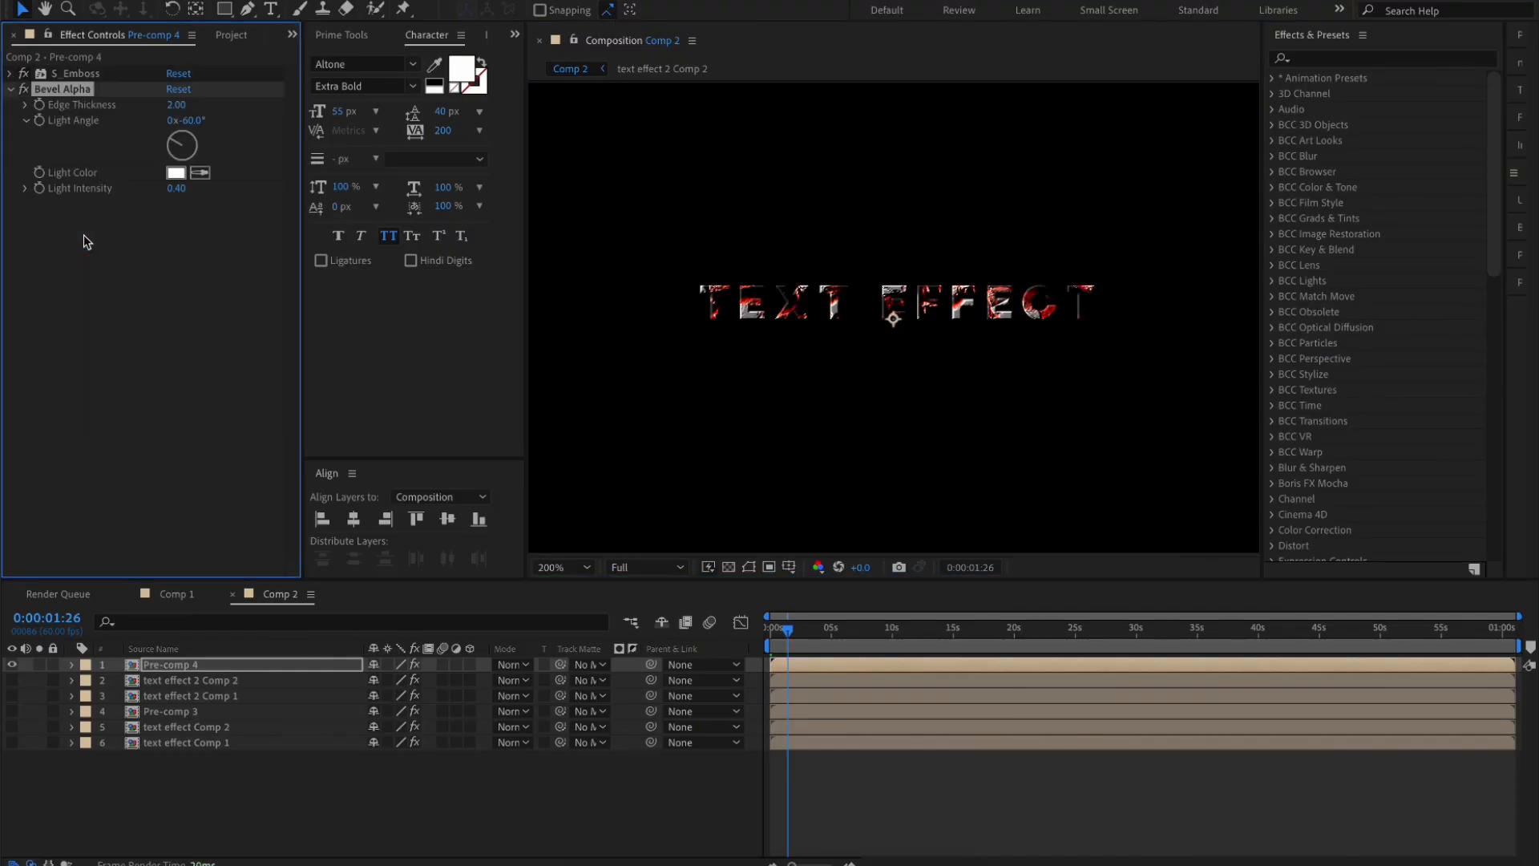
left_click(180, 105)
type("1")
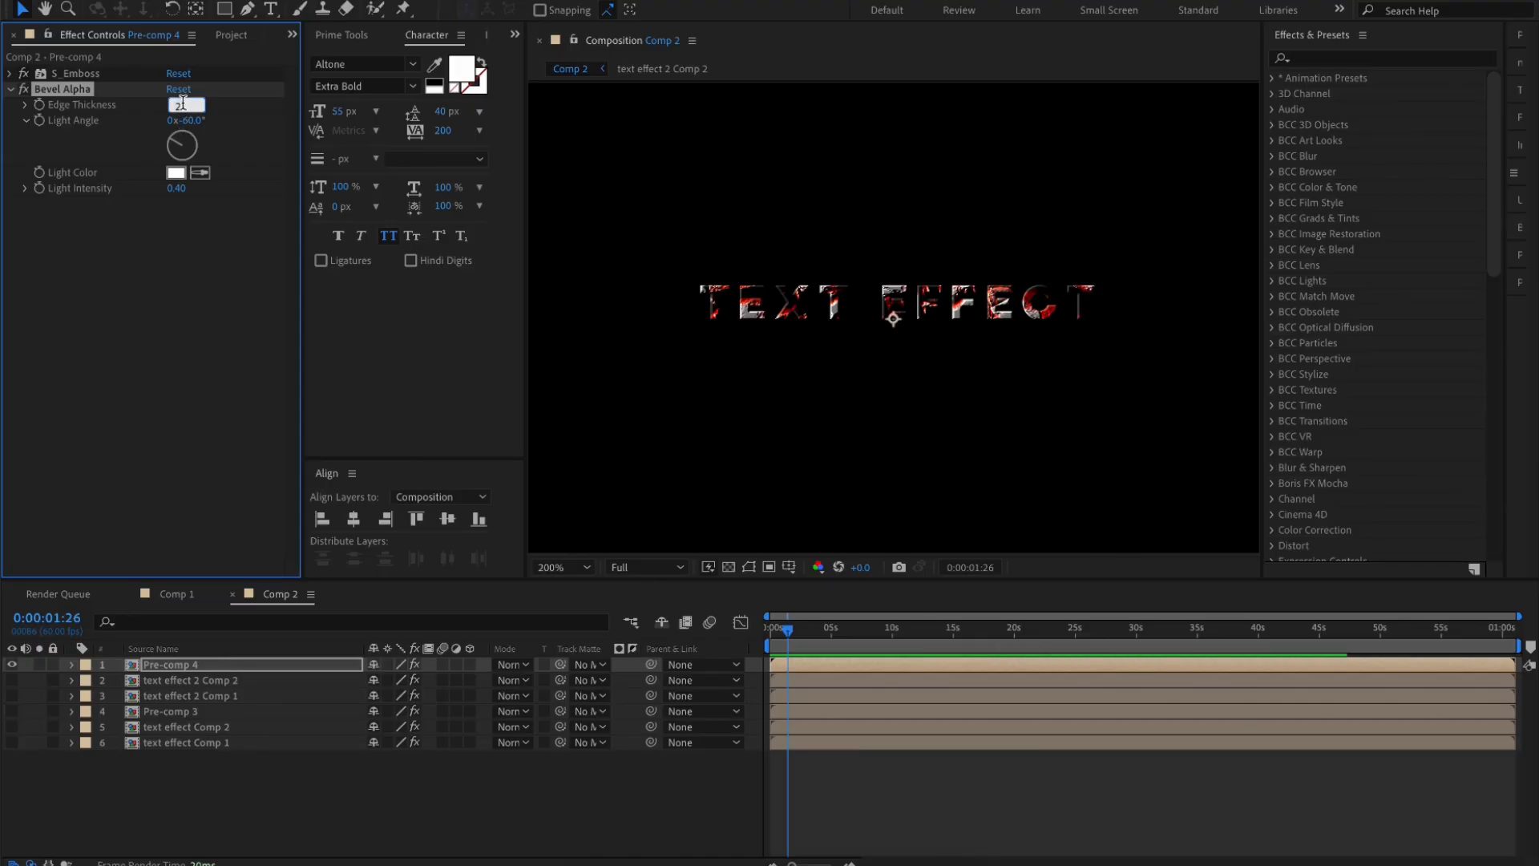
key("Return")
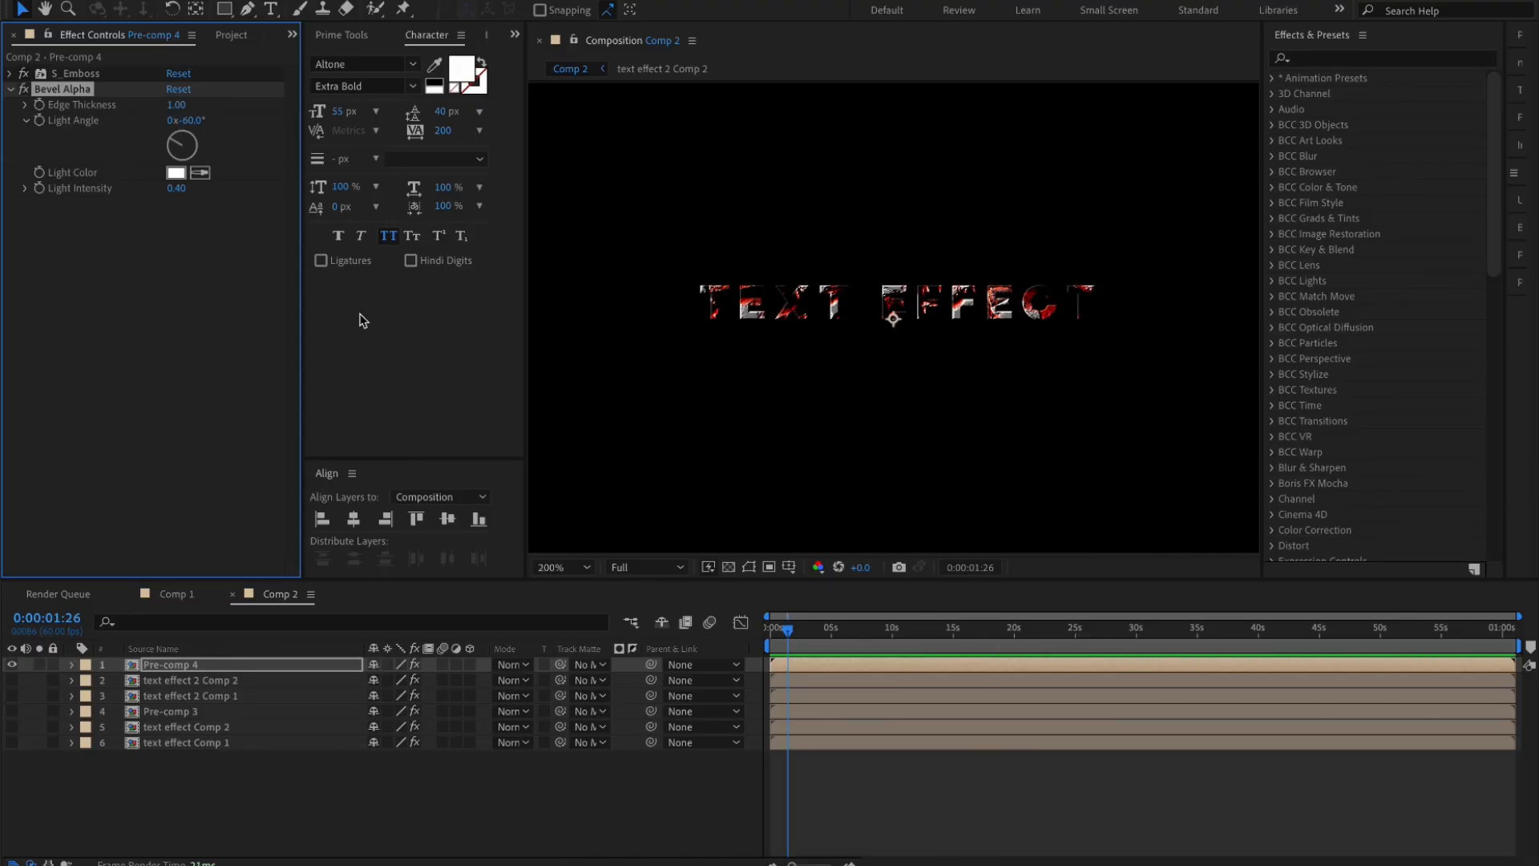
left_click(11, 93)
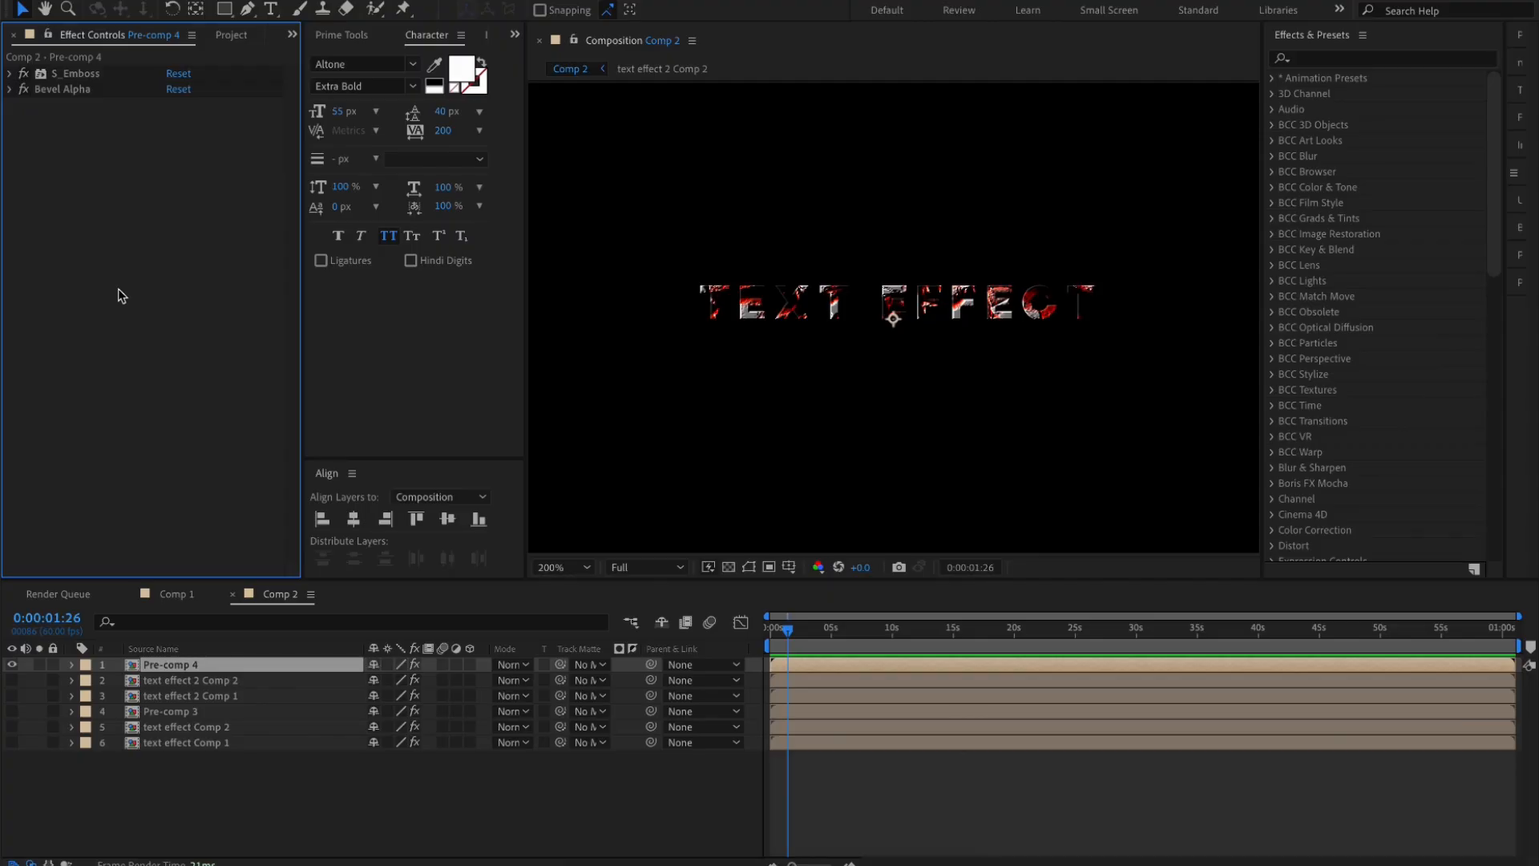
Apply Deep Glow, not Deep Glow 2, to Pre-comp 4 and set its exposure to 0.1
key("ctrl+space")
type("dee")
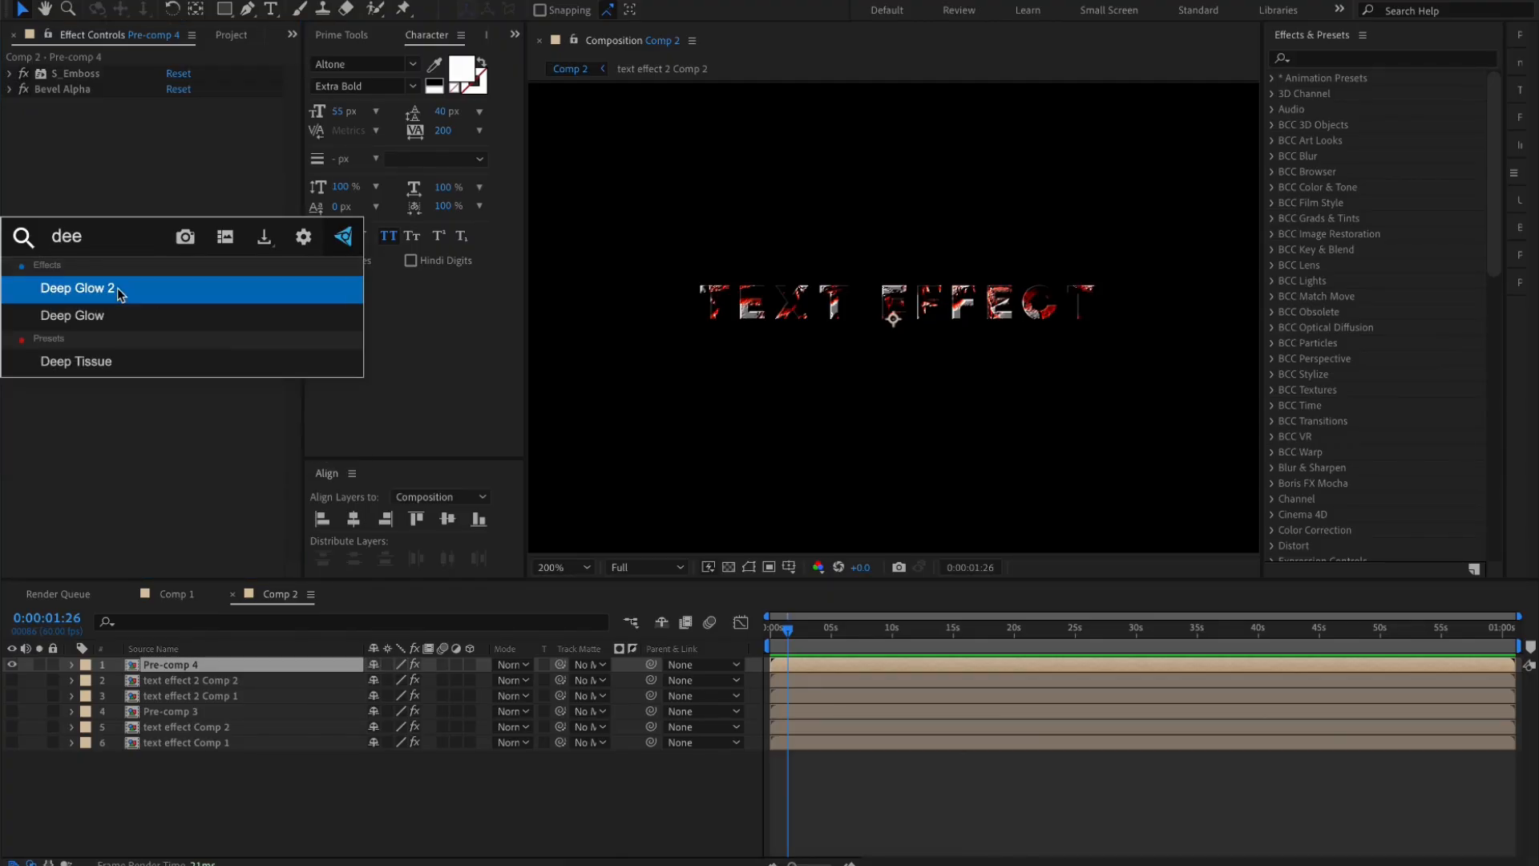
key("Down")
key("Return")
left_click(176, 148)
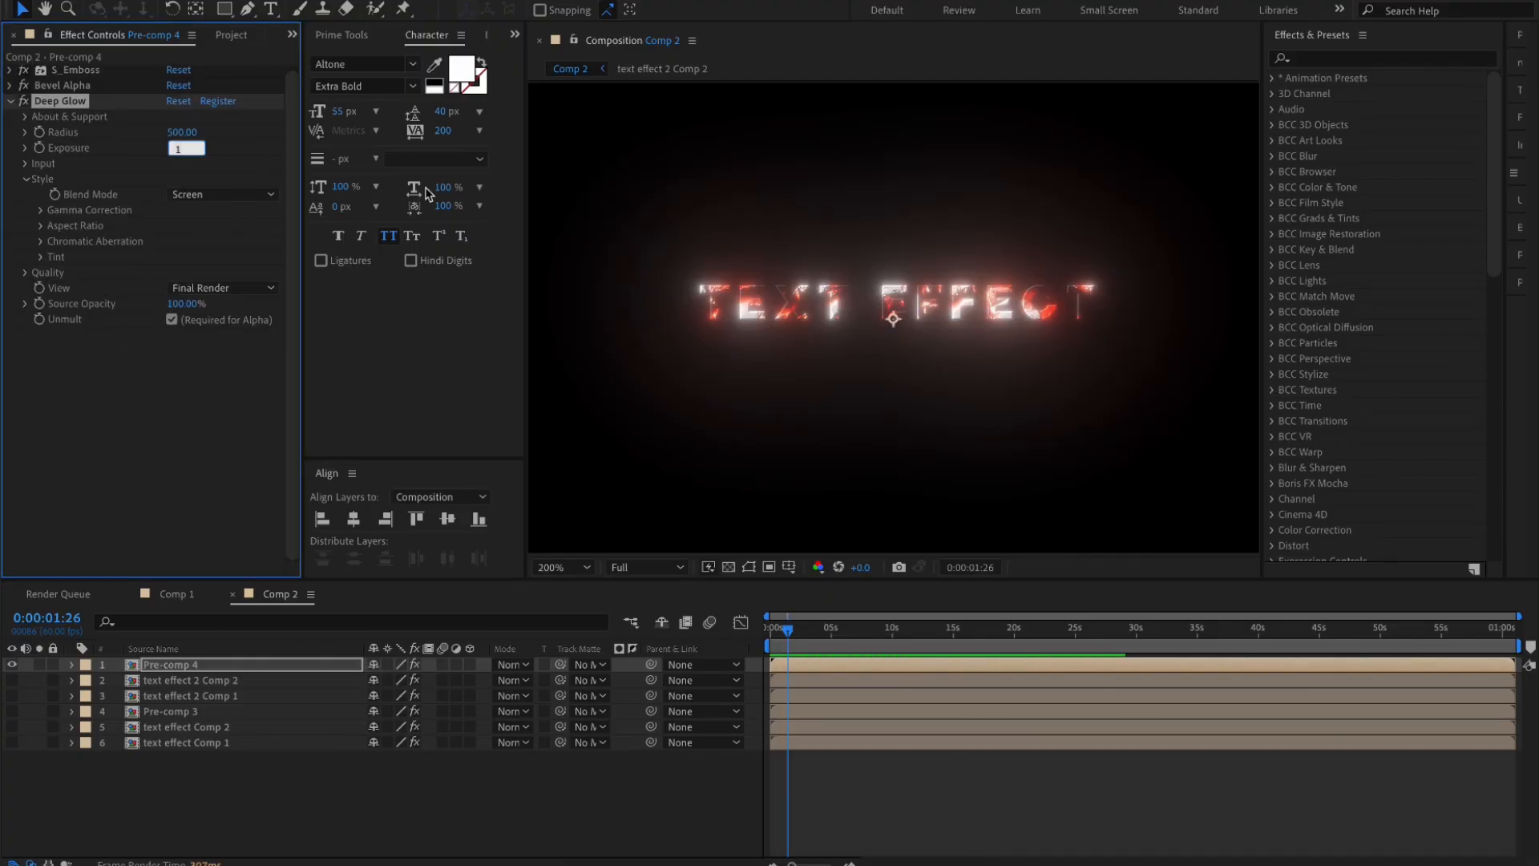
type("0.1")
key("Return")
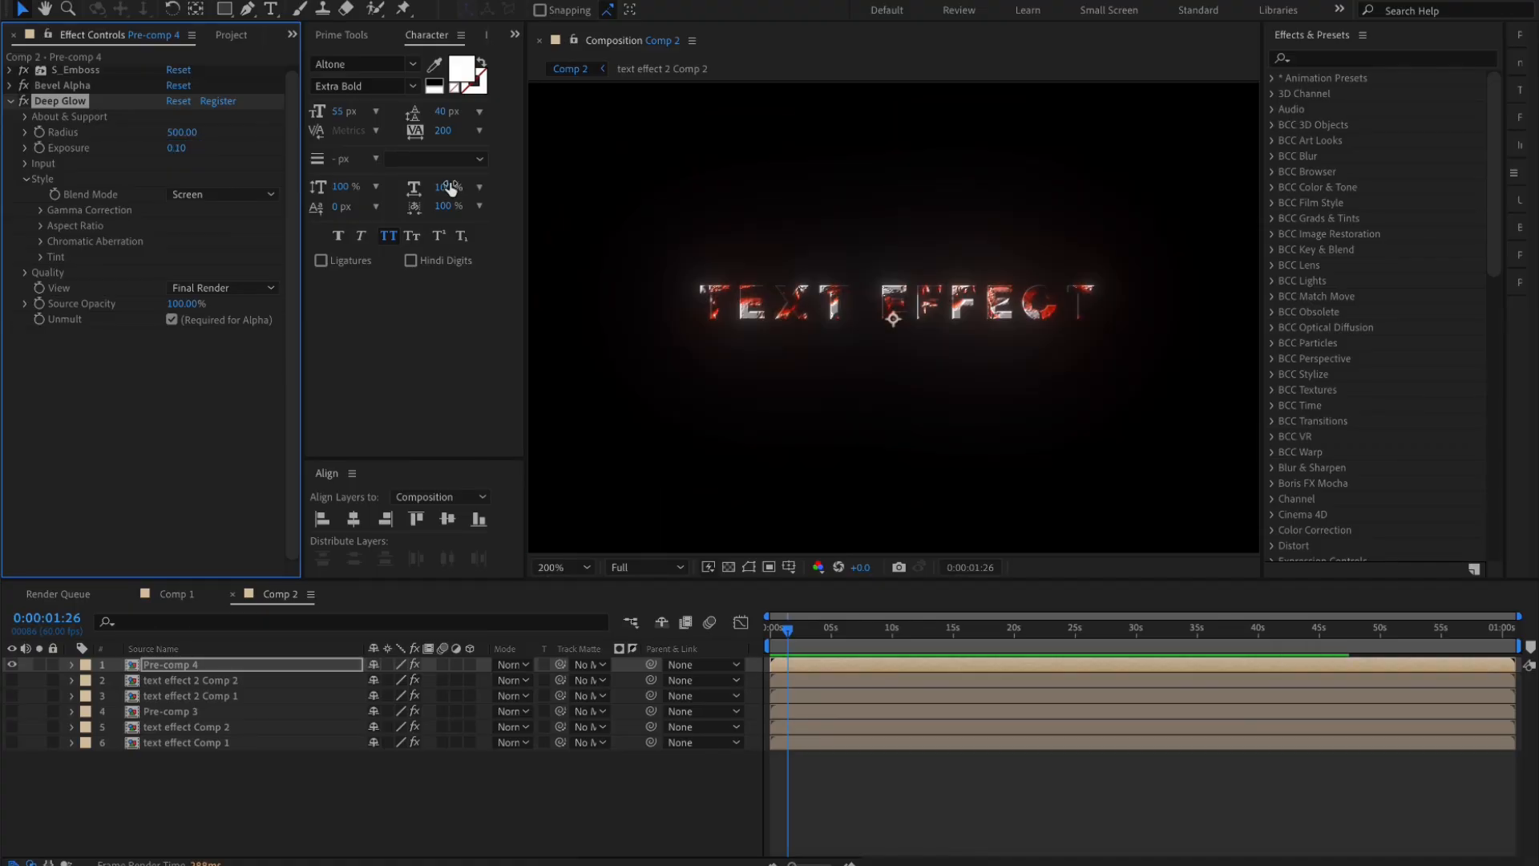
Apply BCC Rays Puffy to Pre-comp 4 and set its light source to 600, 578
key("ctrl+space")
type("puf")
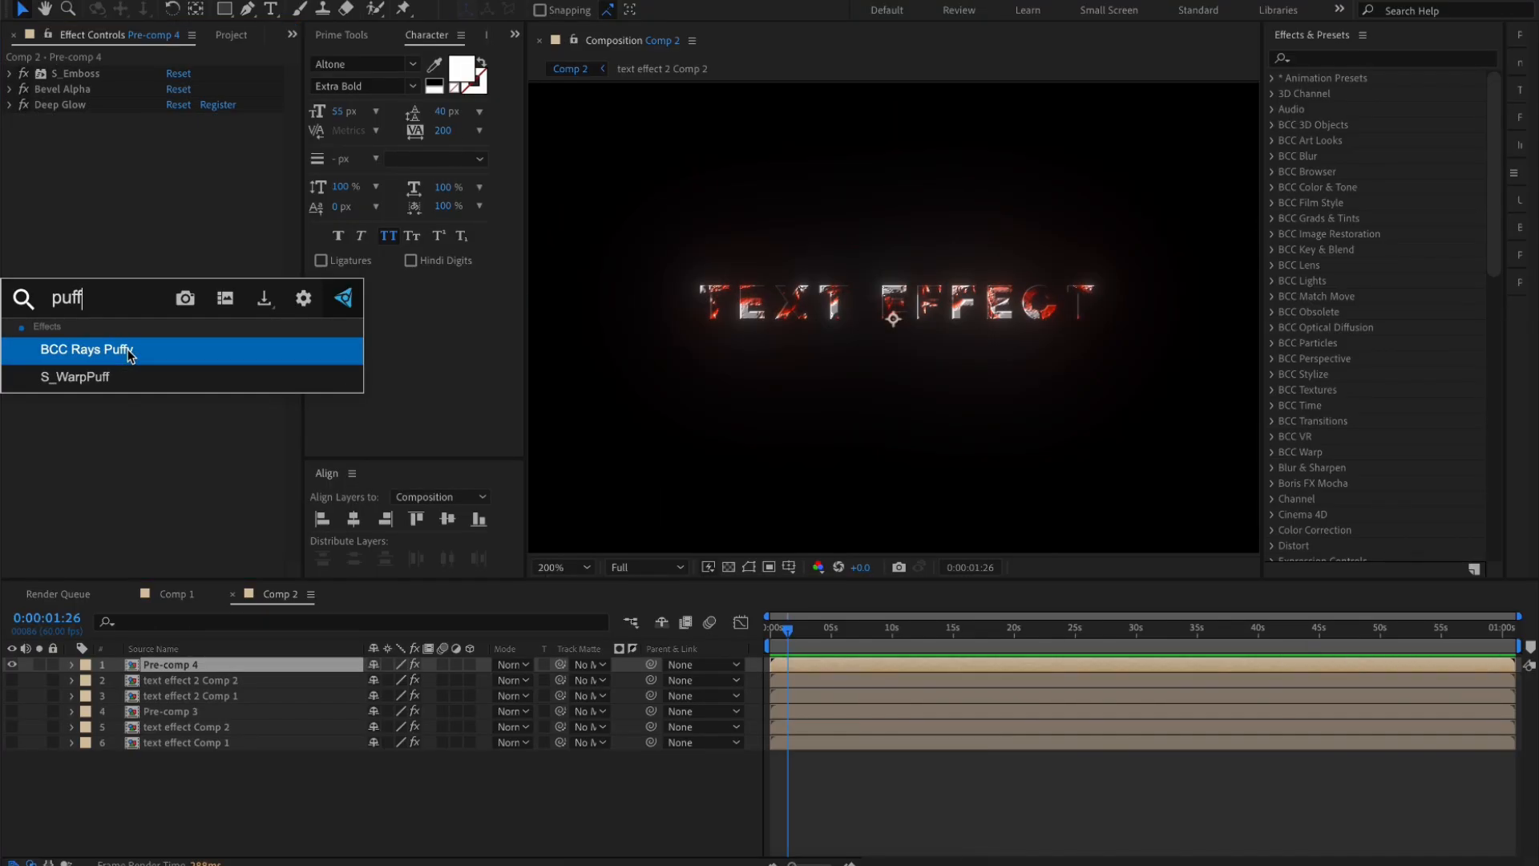
left_click(129, 350)
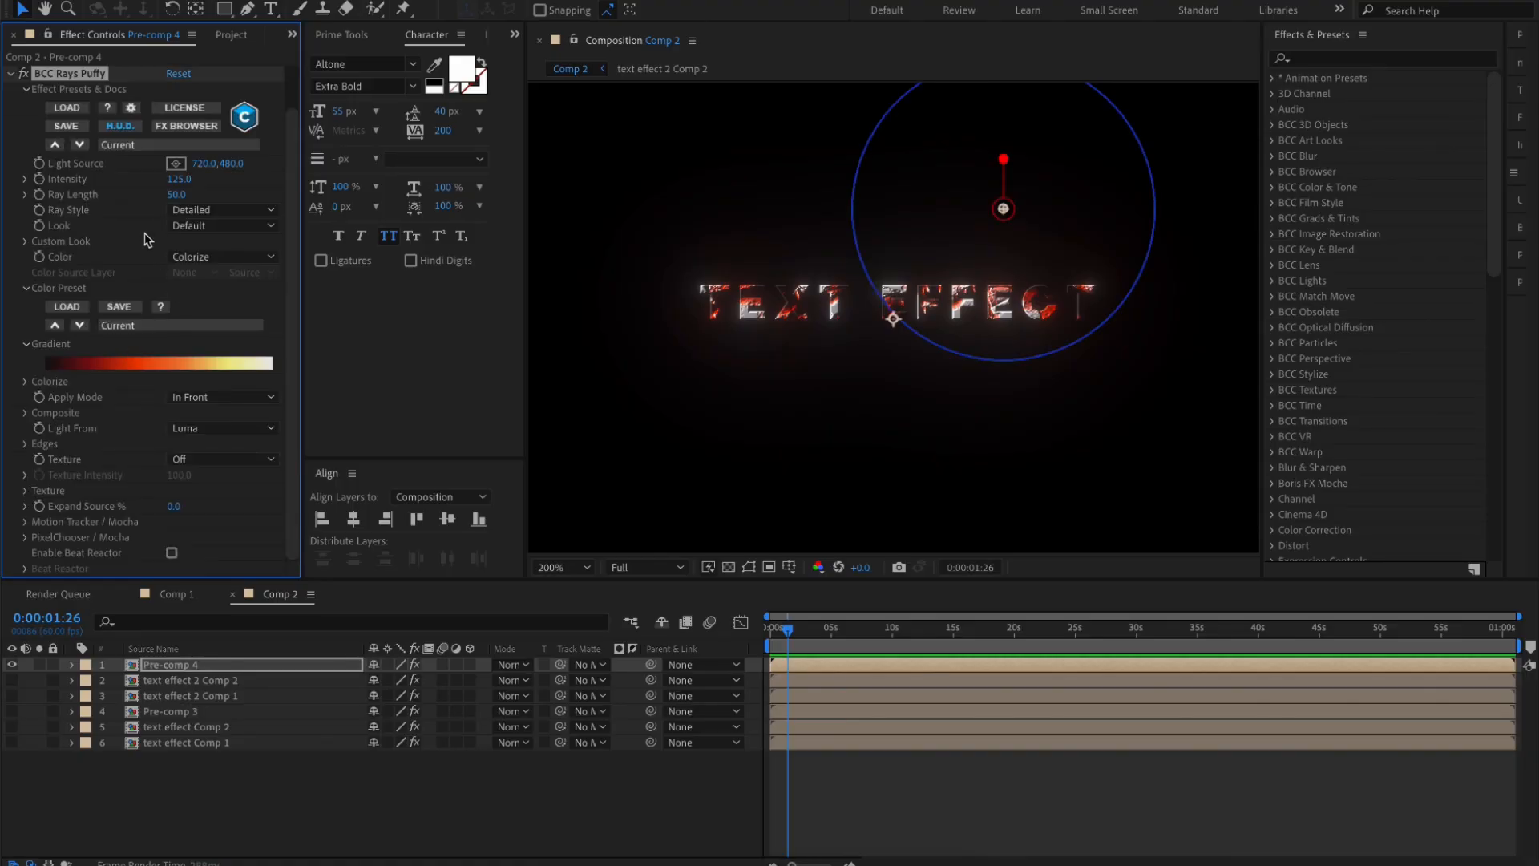
left_click(200, 164)
type("600")
key("Tab")
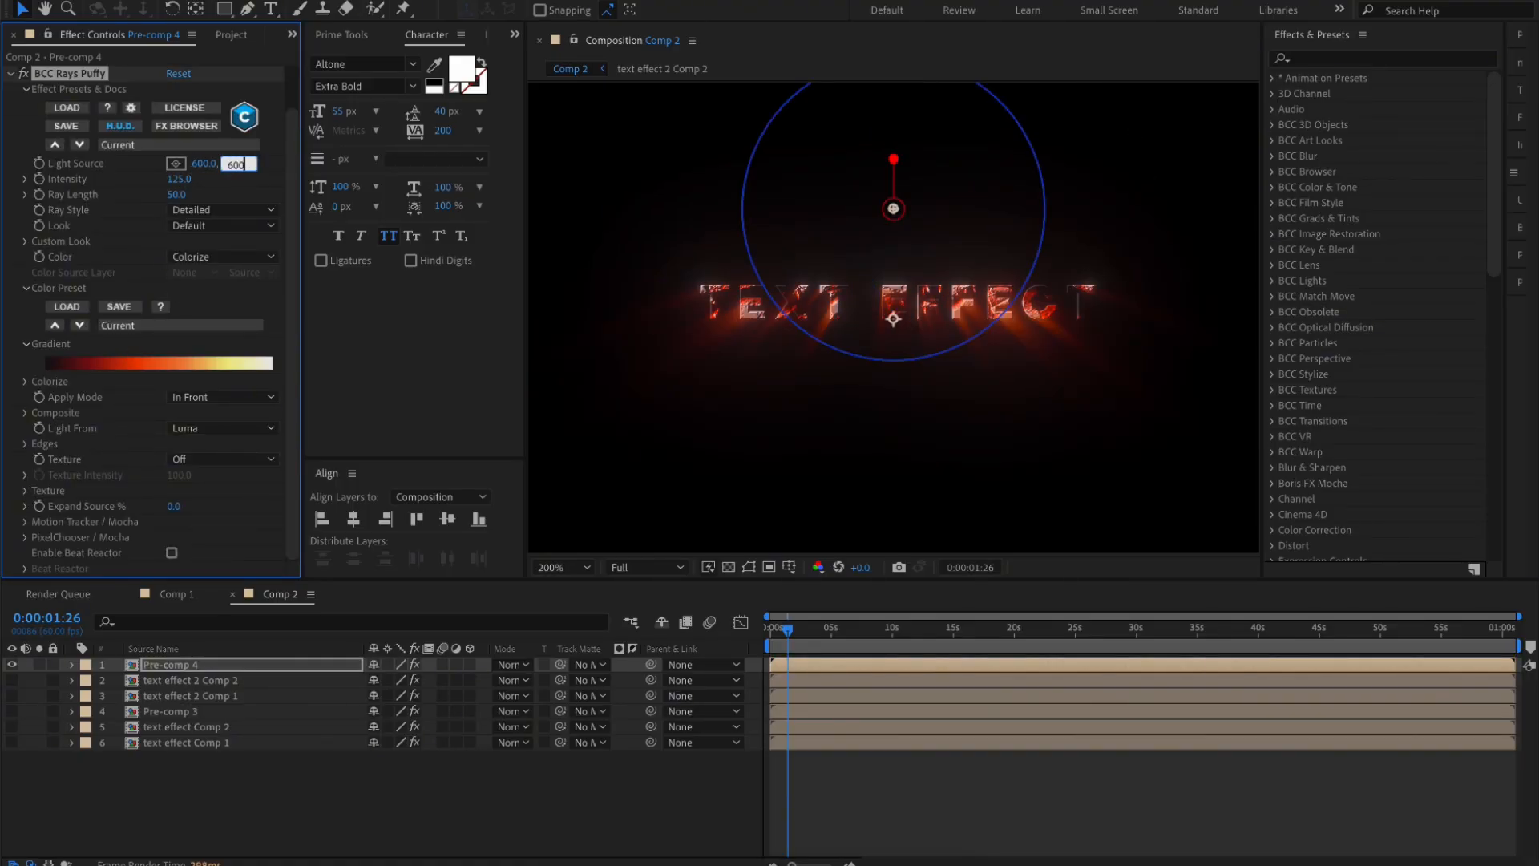
type("600")
key("Return")
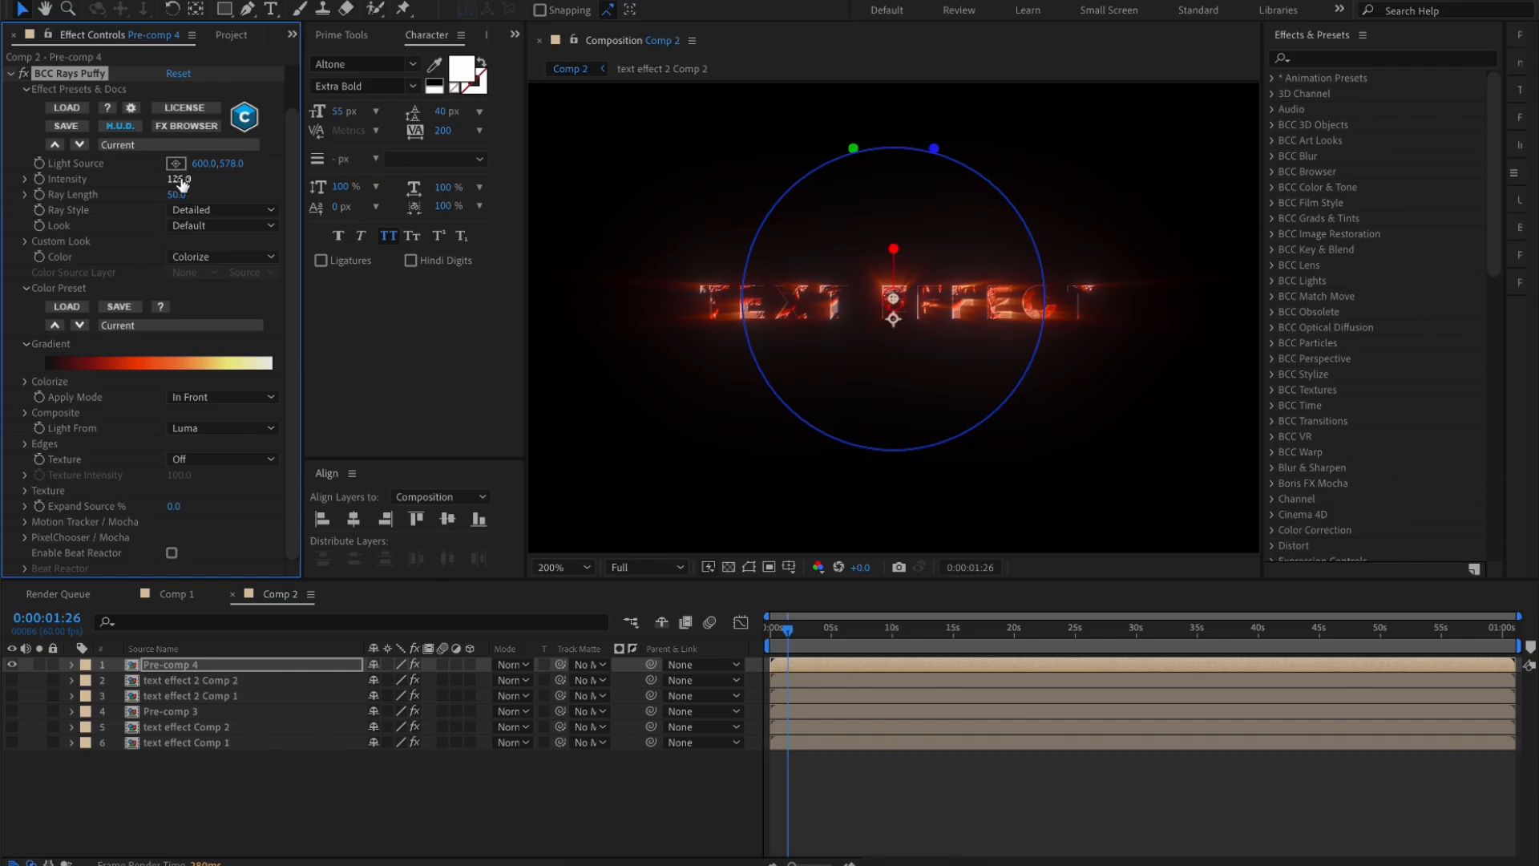
Set the BCC Rays Puffy intensity to 200 and ray length to 10
left_click(178, 179)
type("200")
key("Tab")
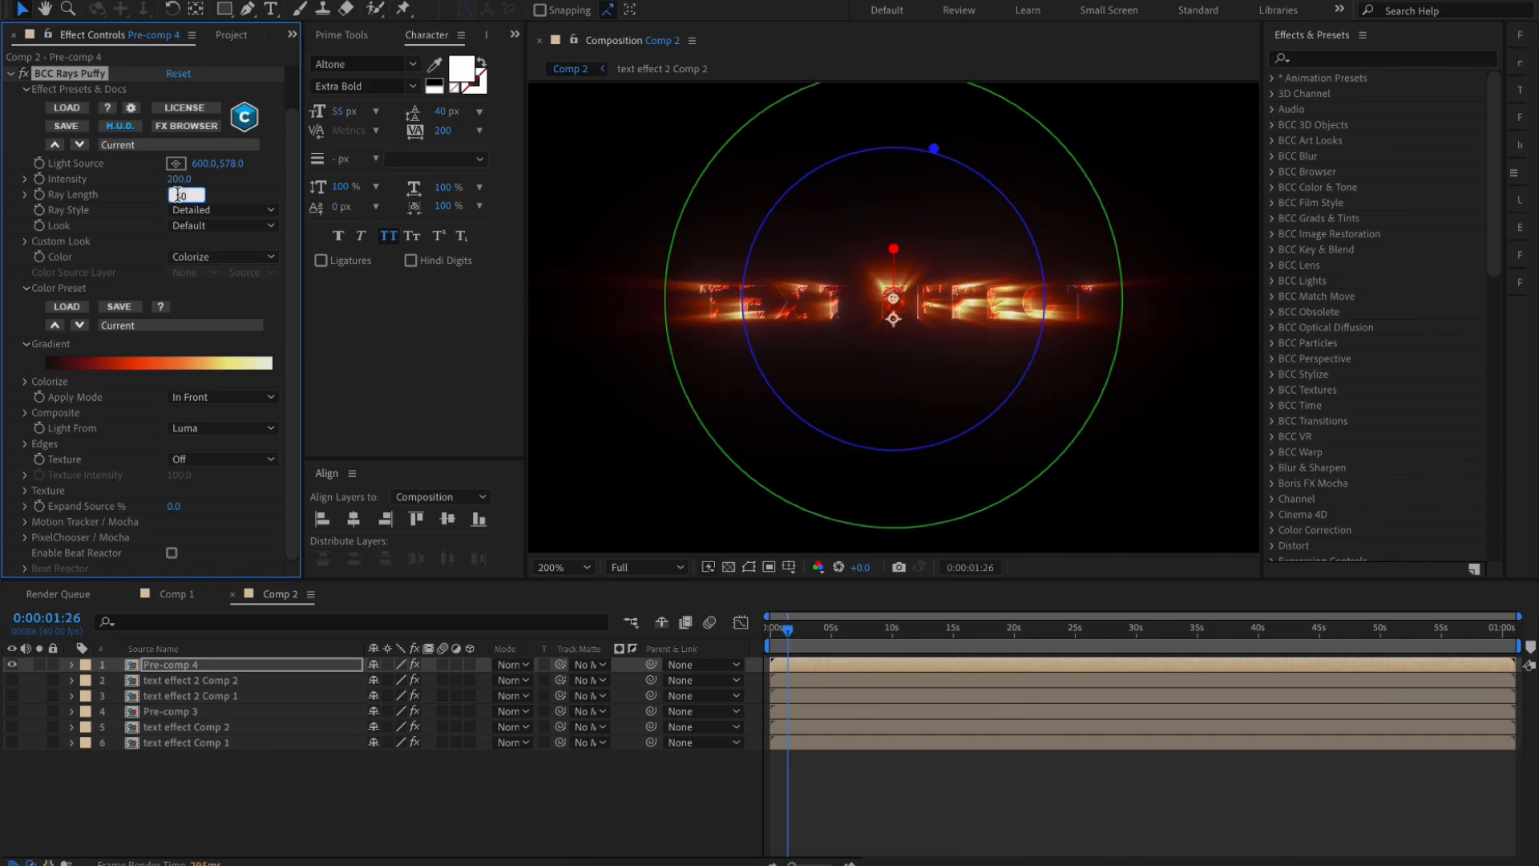
key("Return")
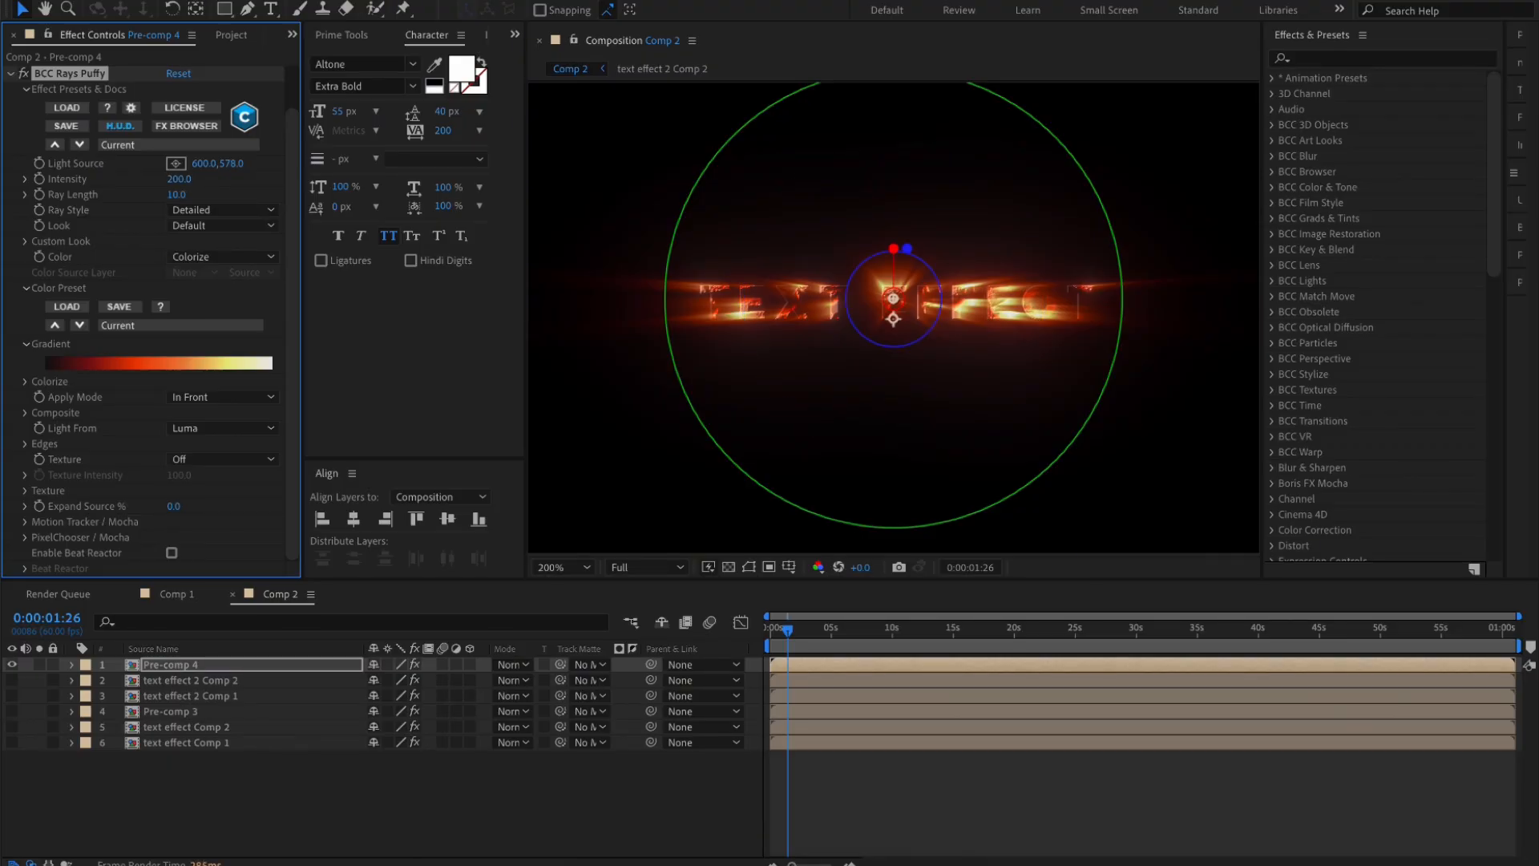
Copy the Deep Glow and the three Drop Shadow effects from text effect 2 Comp 2 onto Pre-comp 4
left_click(11, 73)
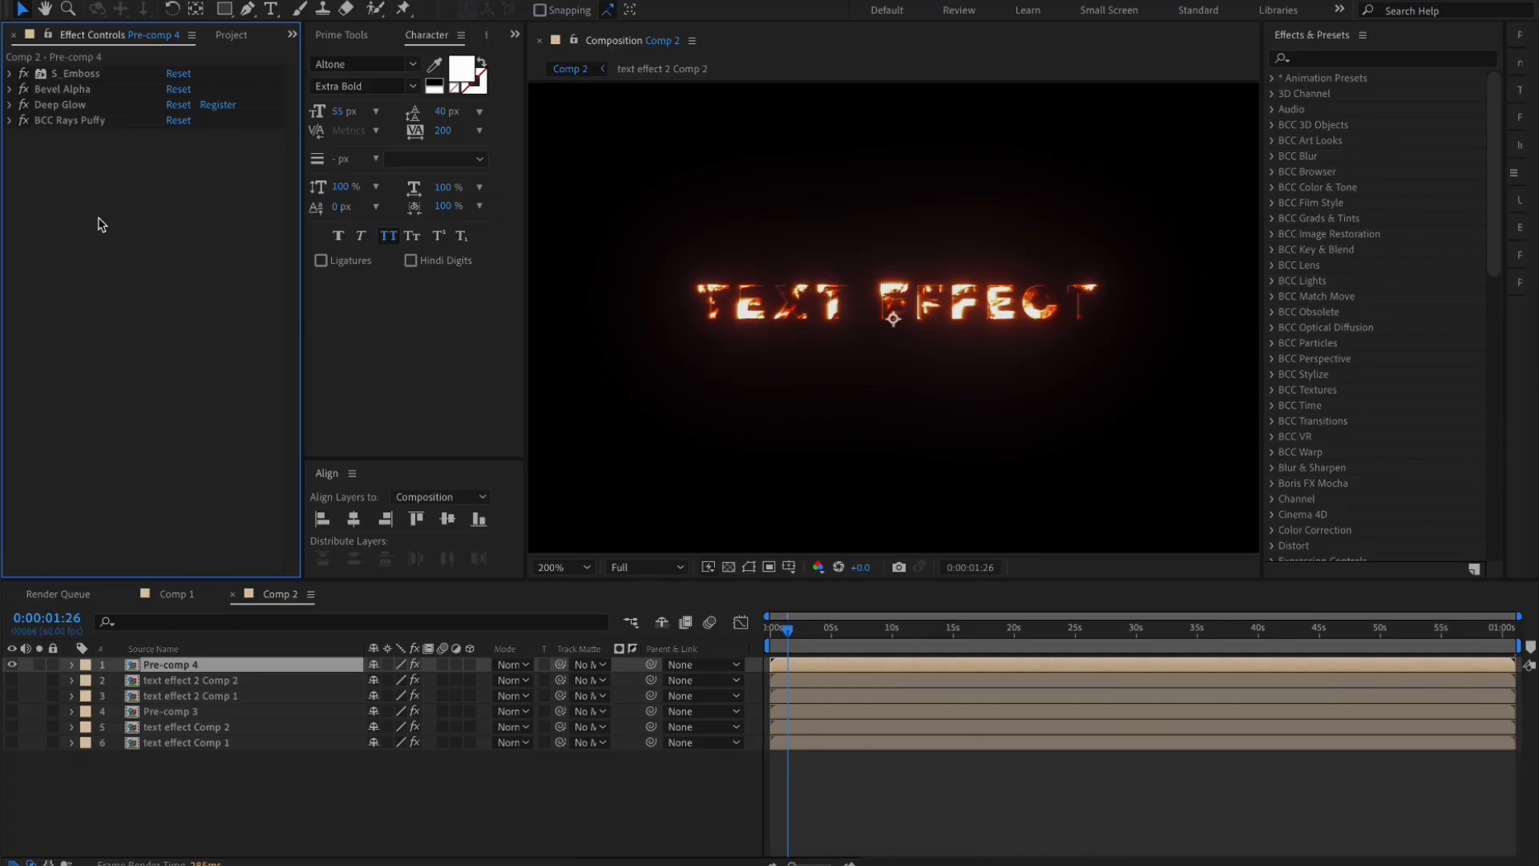
key("ctrl+space")
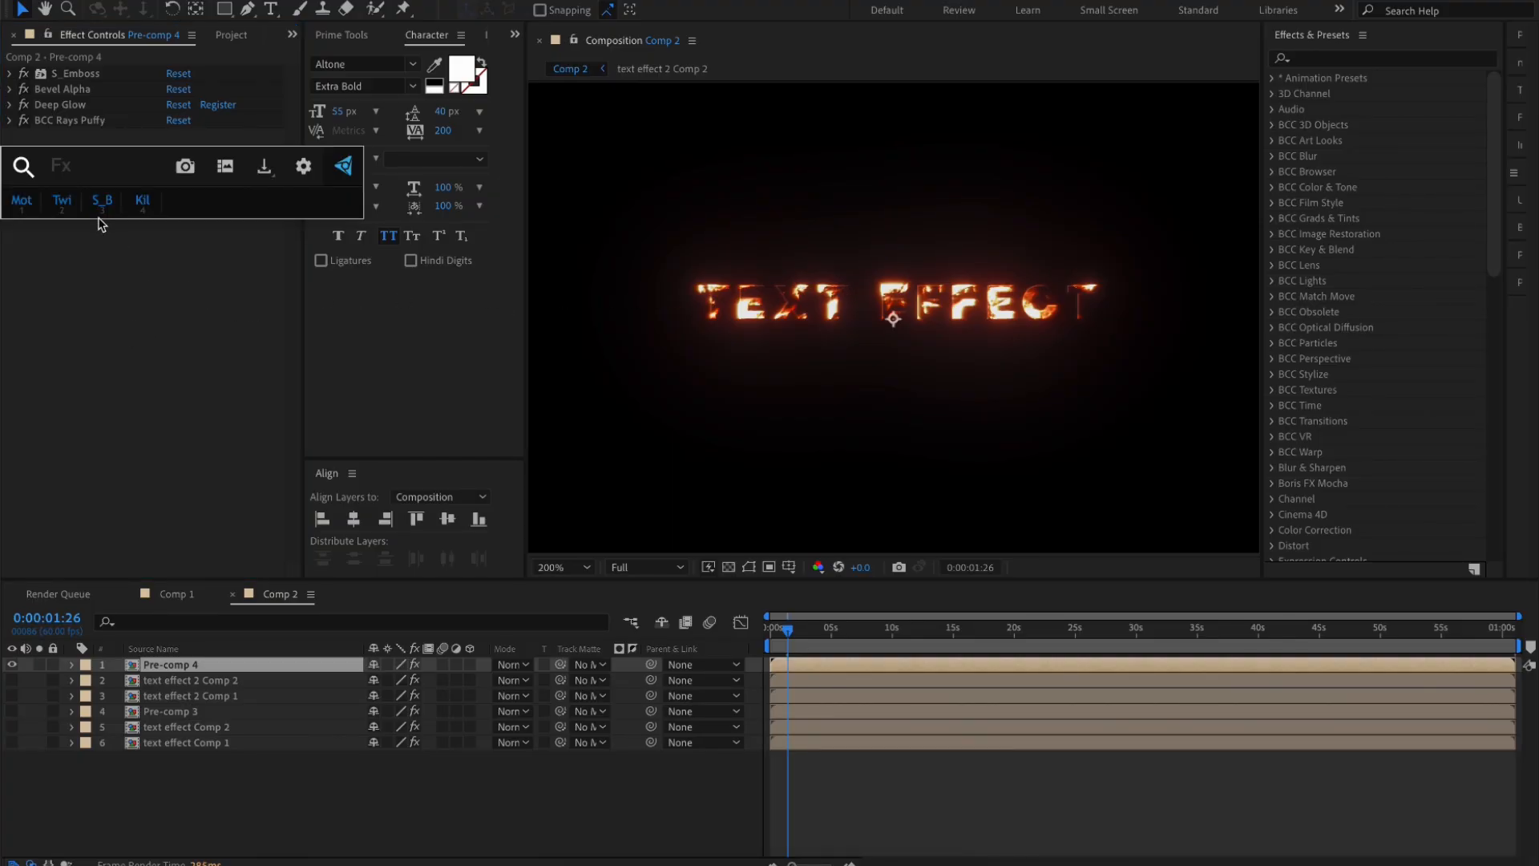
left_click(166, 679)
left_click(75, 484)
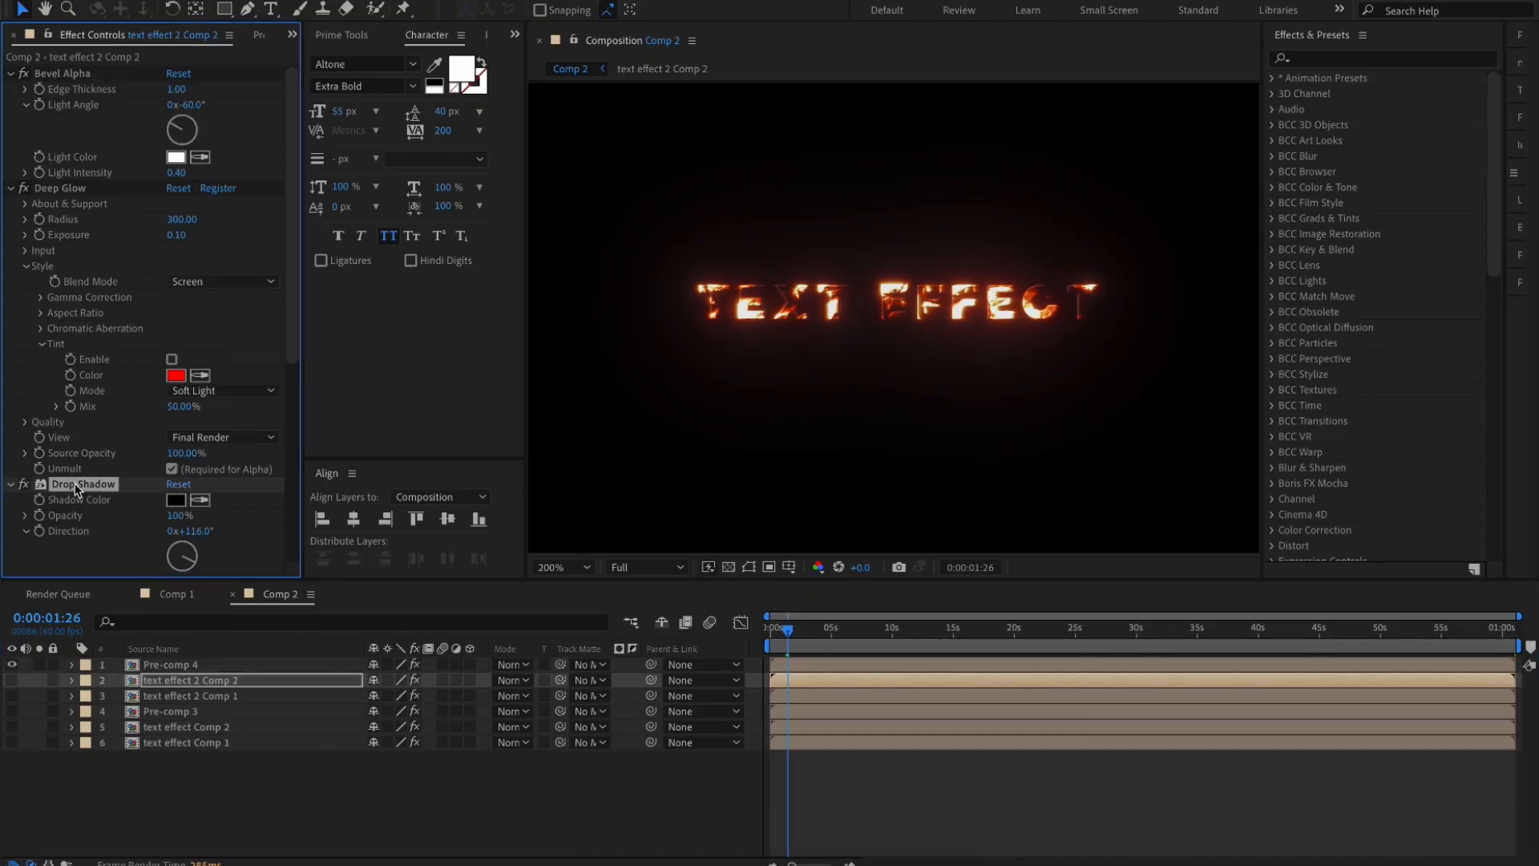
key("ctrl+a")
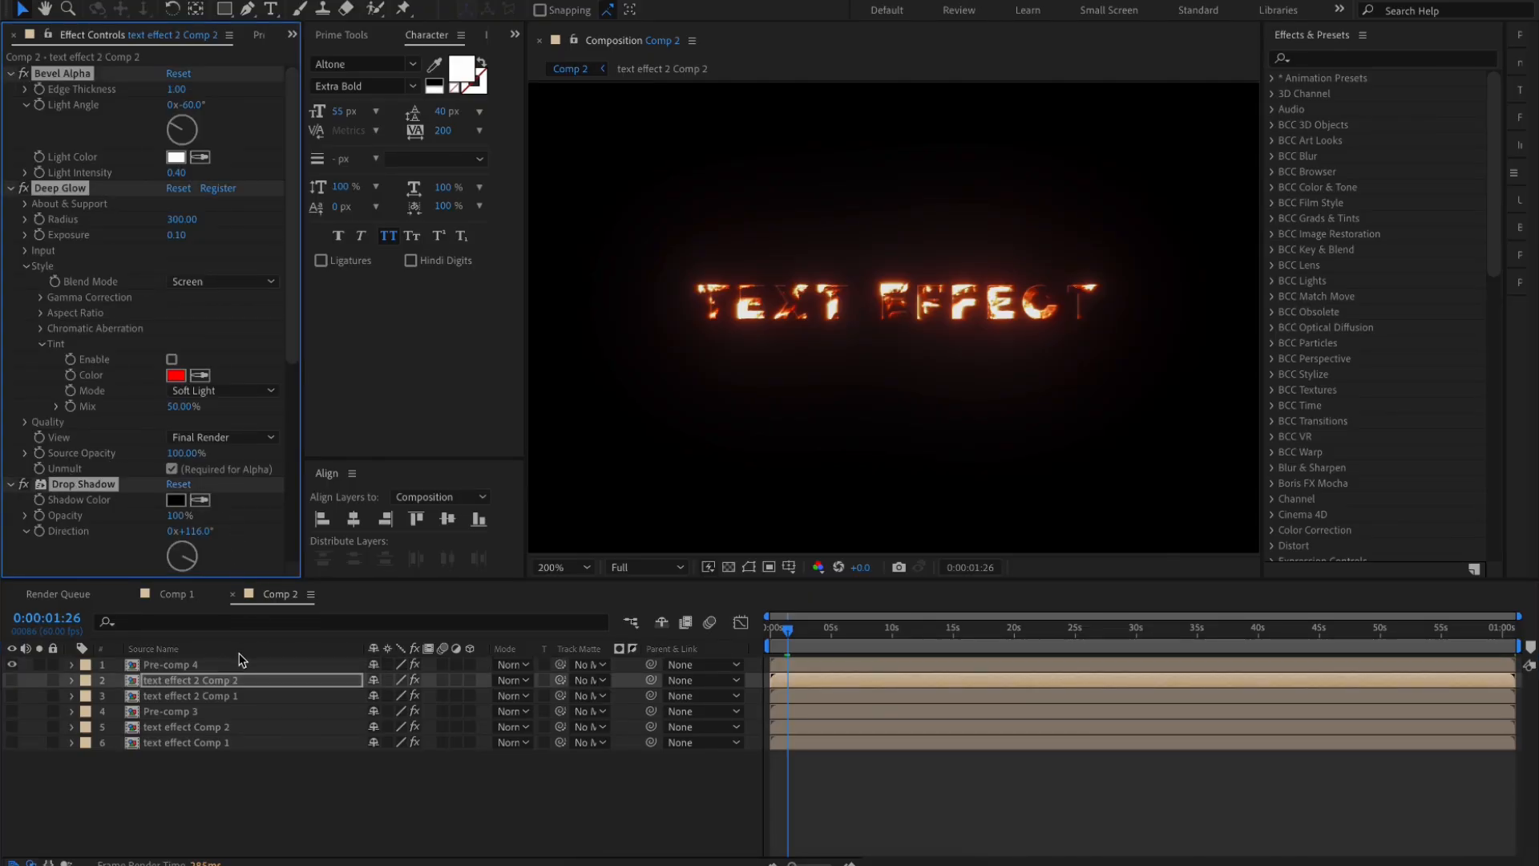
left_click(236, 667)
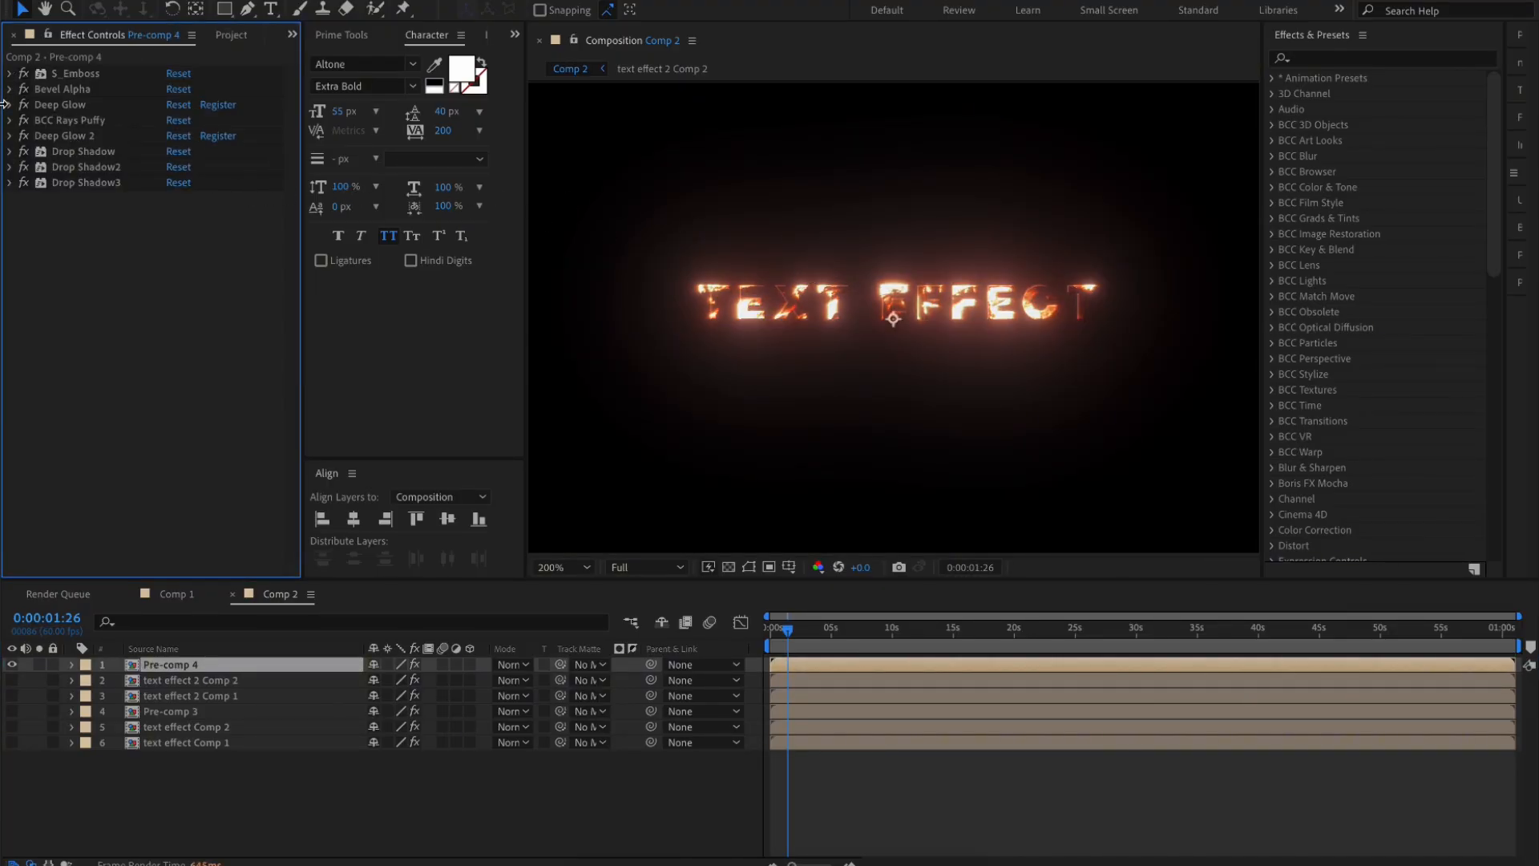
Set the exposure of the first Deep Glow on Pre-comp 4 to 0.05
left_click(10, 137)
left_click(11, 136)
left_click(10, 105)
left_click(176, 151)
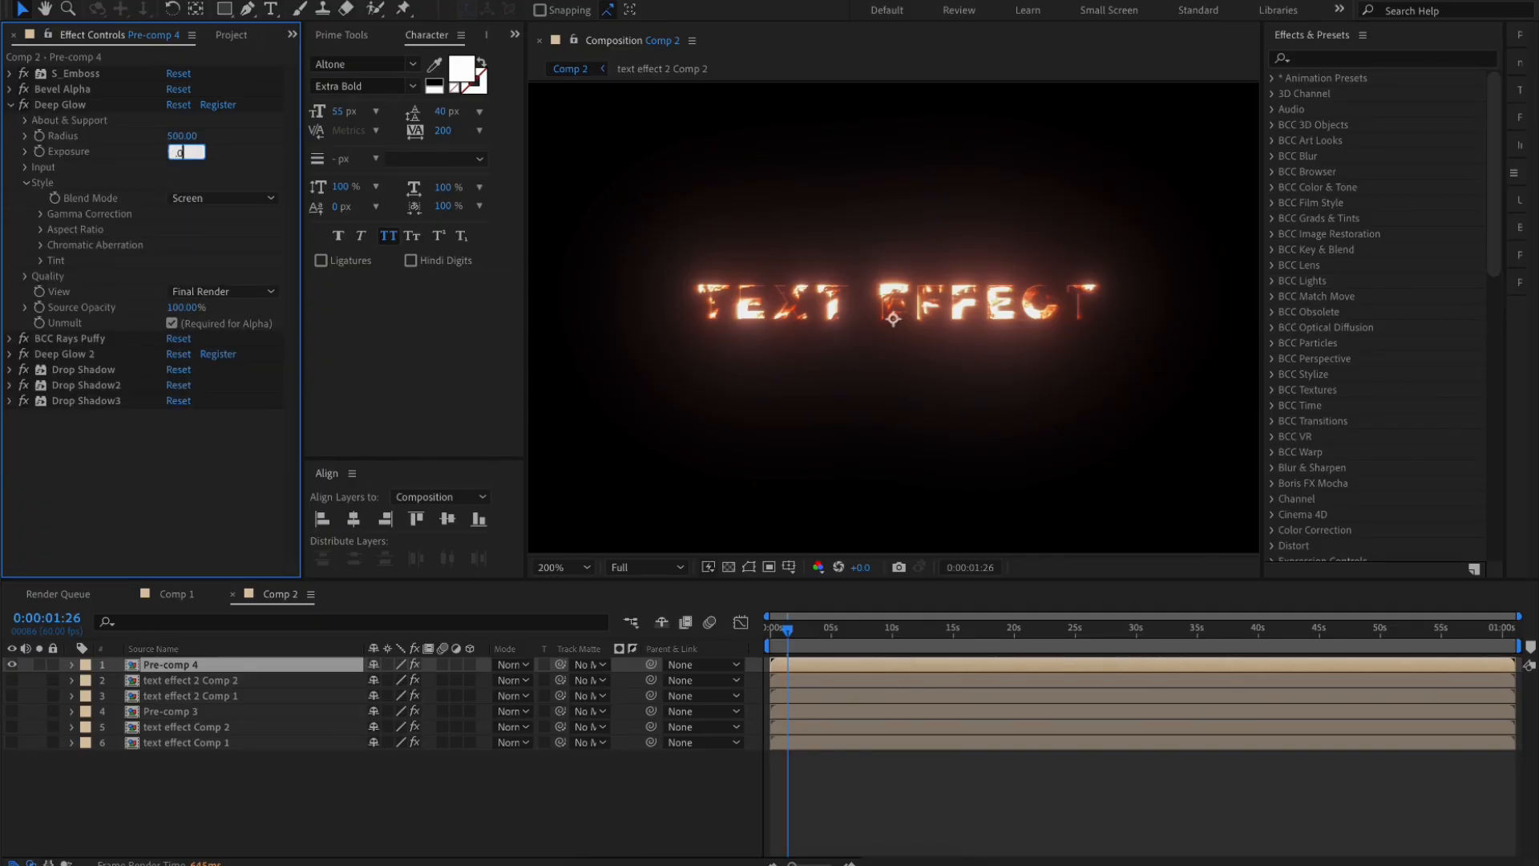
key("Return")
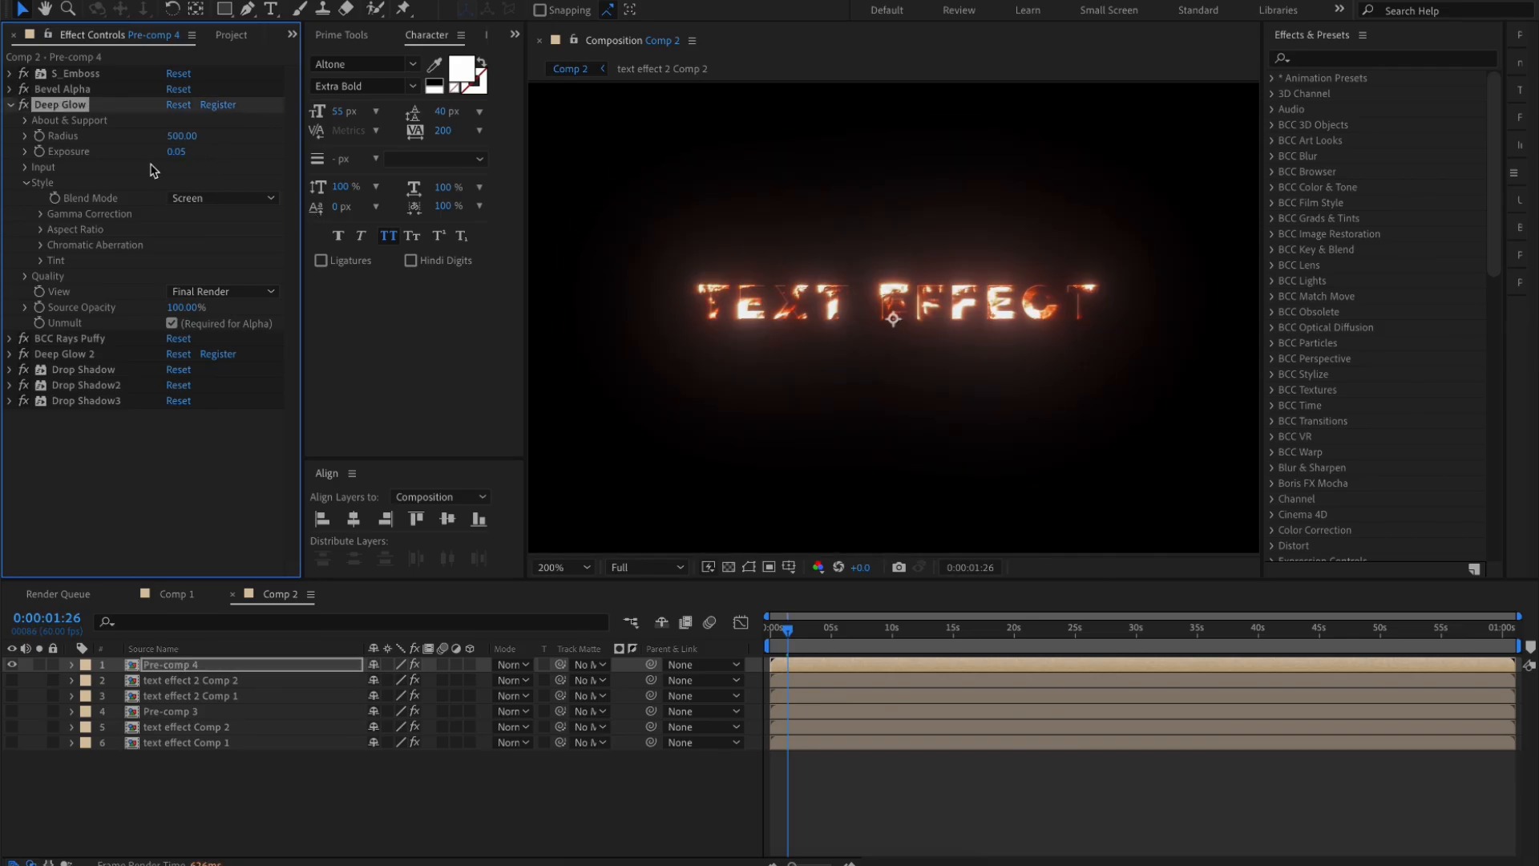
left_click(10, 105)
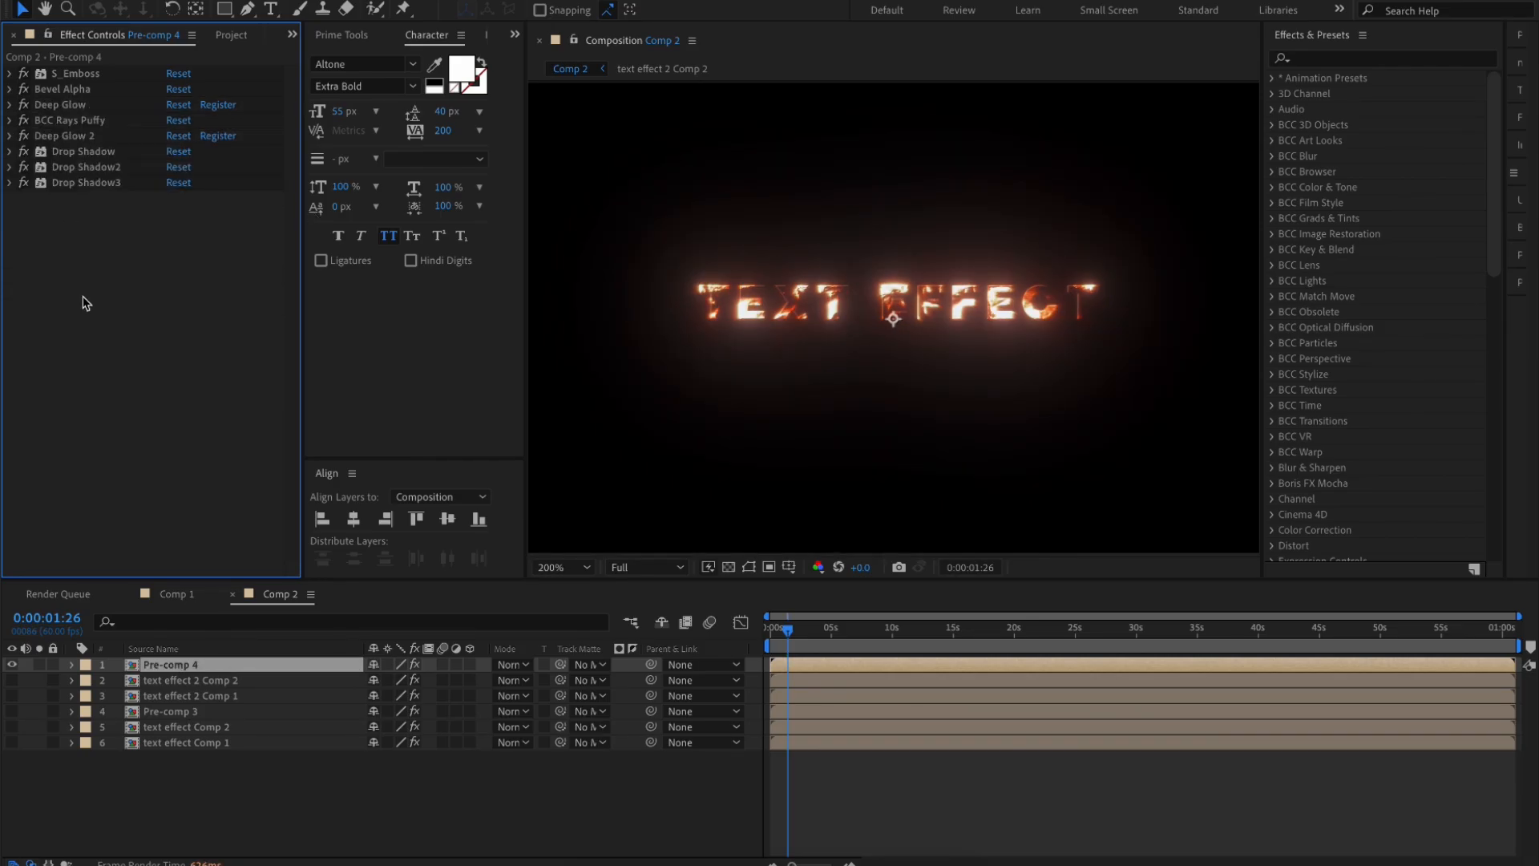
Apply Hue/Saturation to Pre-comp 4 and set its master saturation to 49
key("ctrl+space")
type("hu")
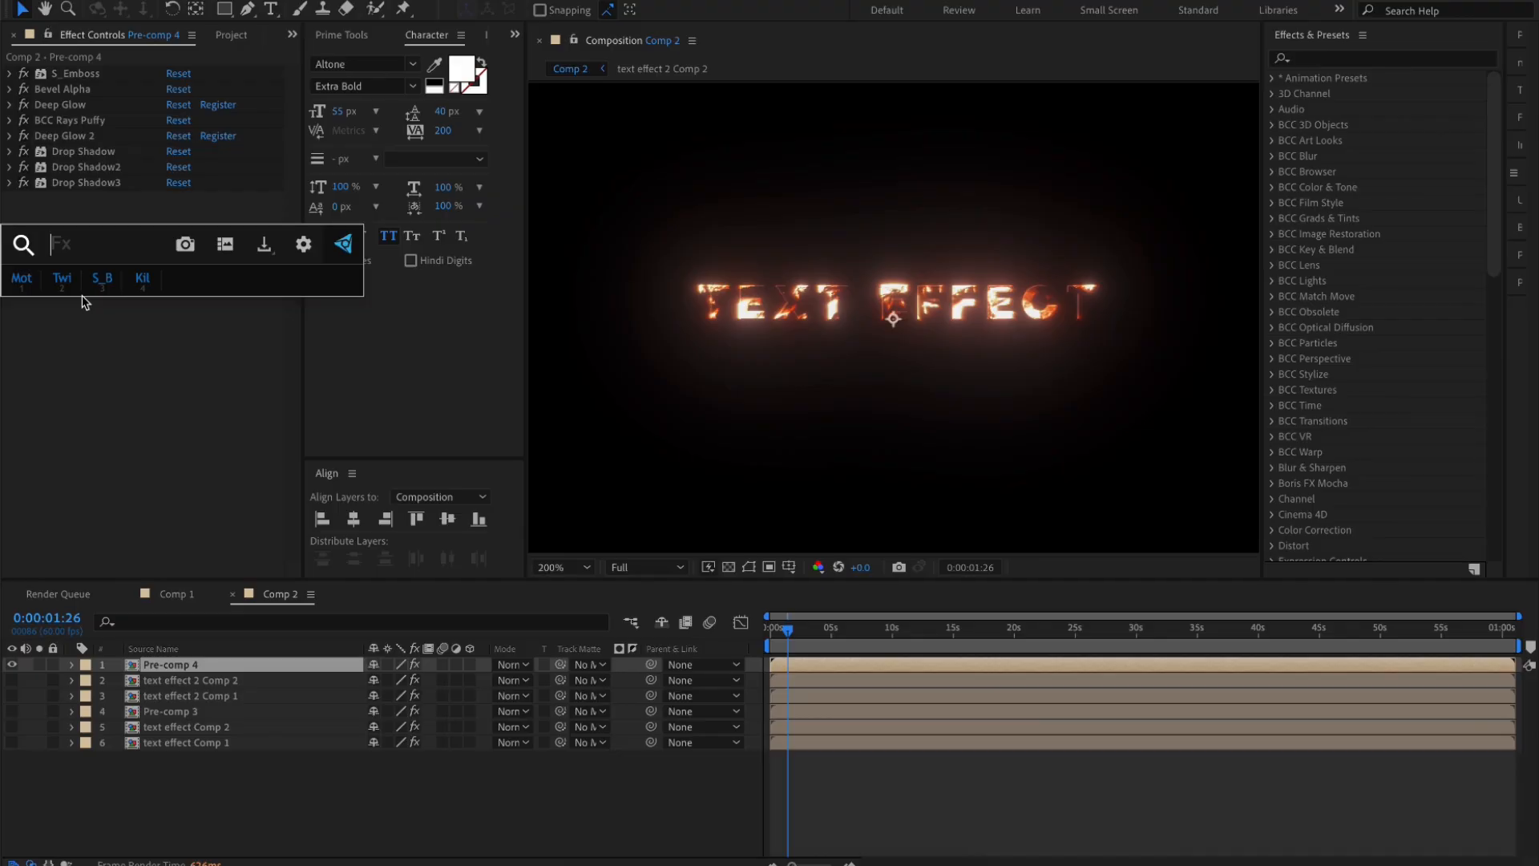
type("e")
key("Return")
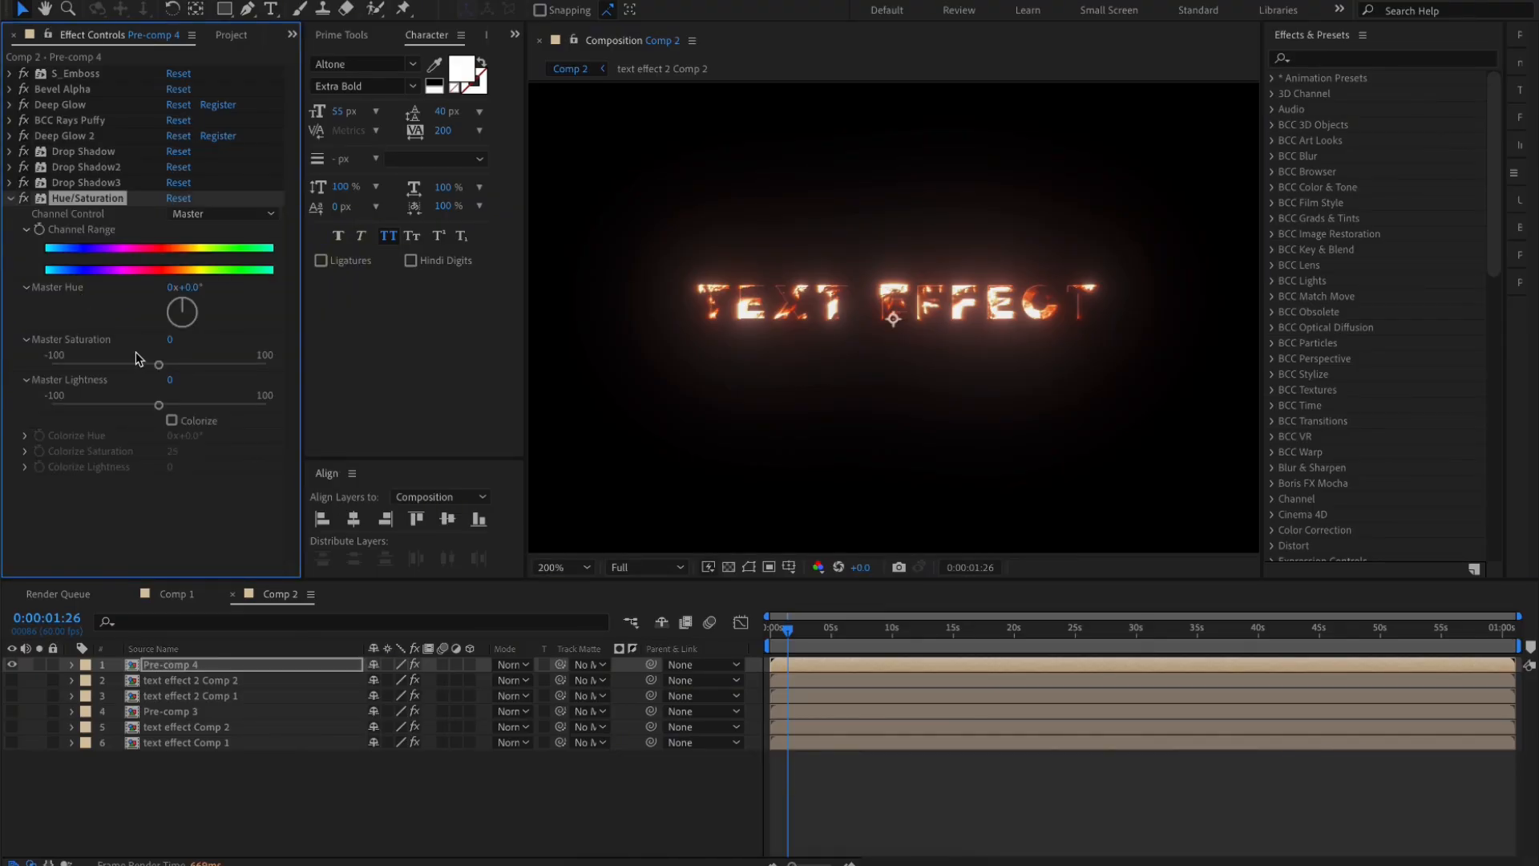
left_click_drag(158, 364, 209, 366)
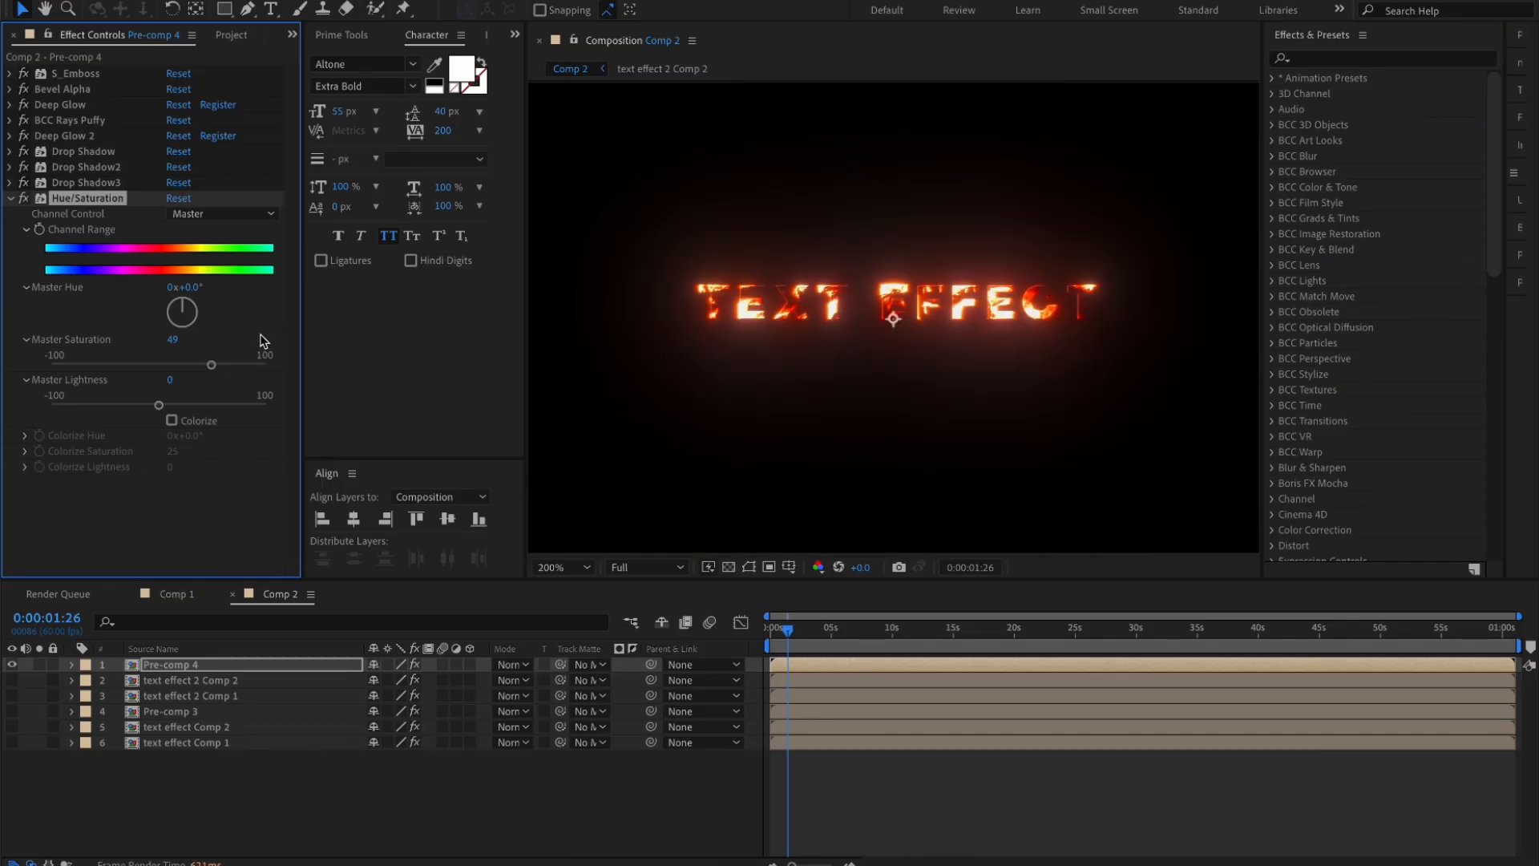
left_click(11, 198)
Turn on the transparency grid for Comp 2 and examine the glowing text and its shadows up close
key("comma")
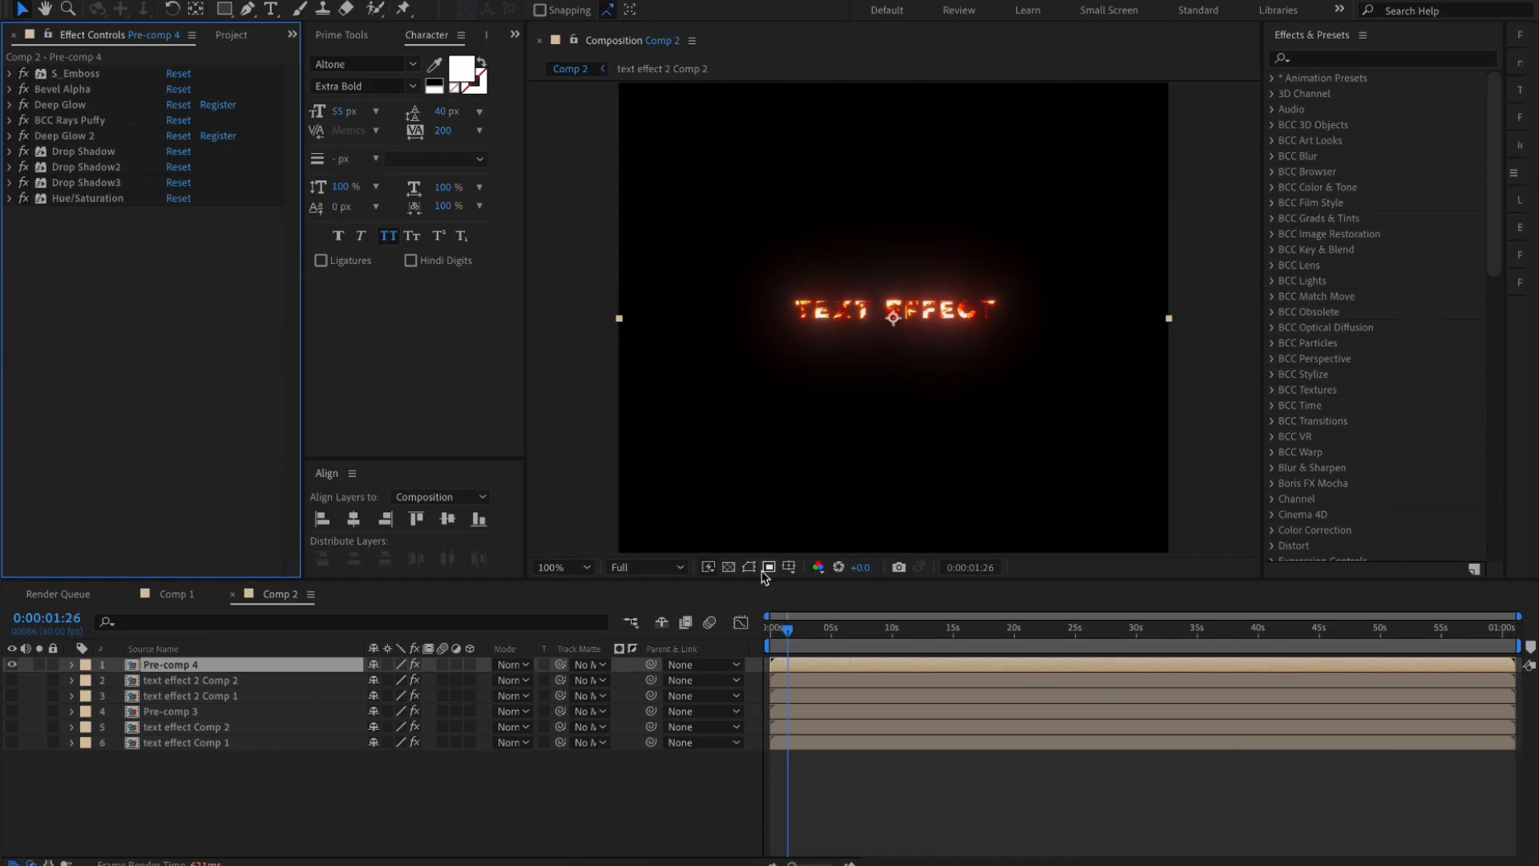
left_click(729, 567)
key("period")
key("period")
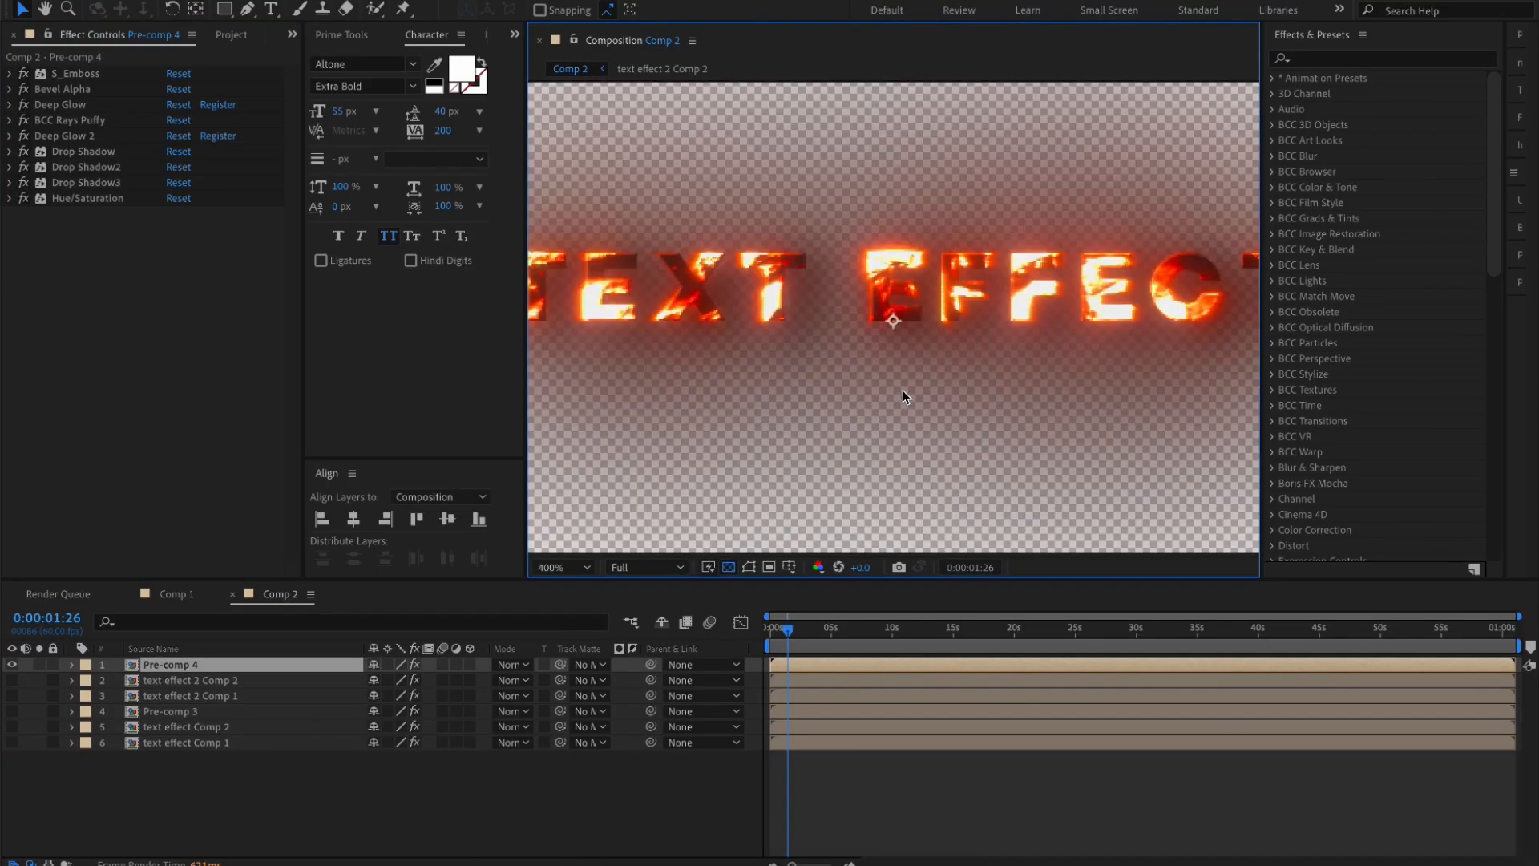
key("comma")
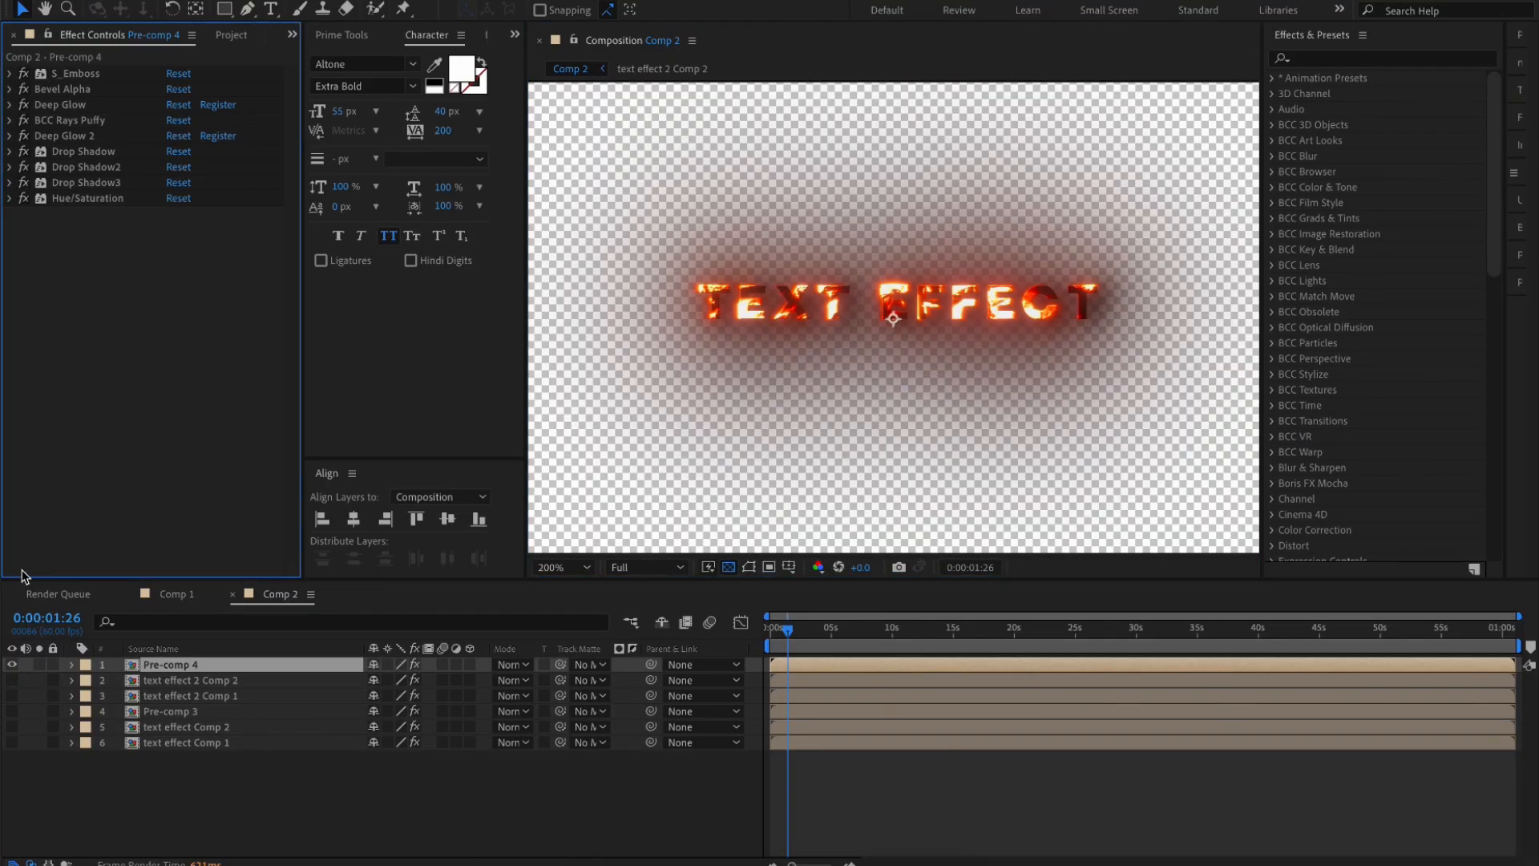